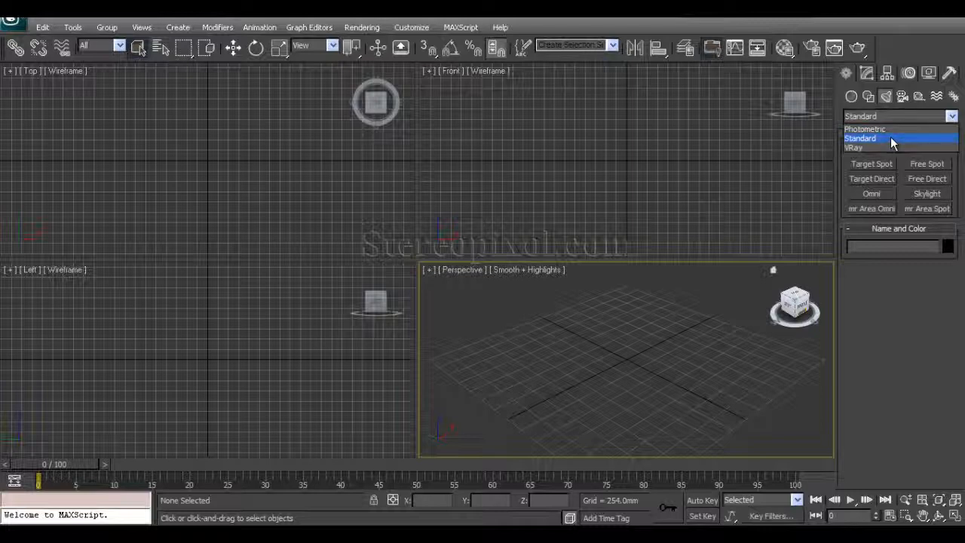
Step: Browse the Standard and VRay light types, finishing with the Standard lights
left_click(891, 139)
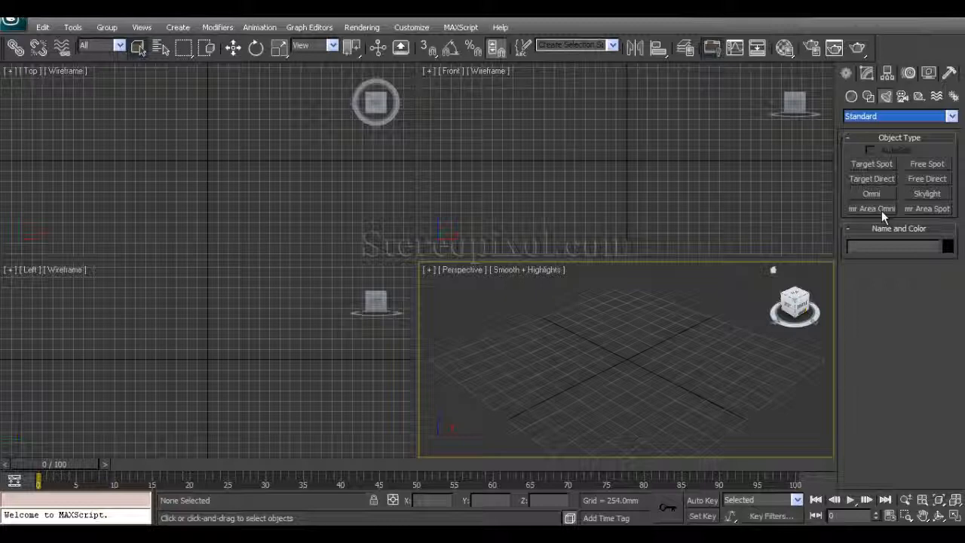
left_click(889, 116)
left_click(867, 150)
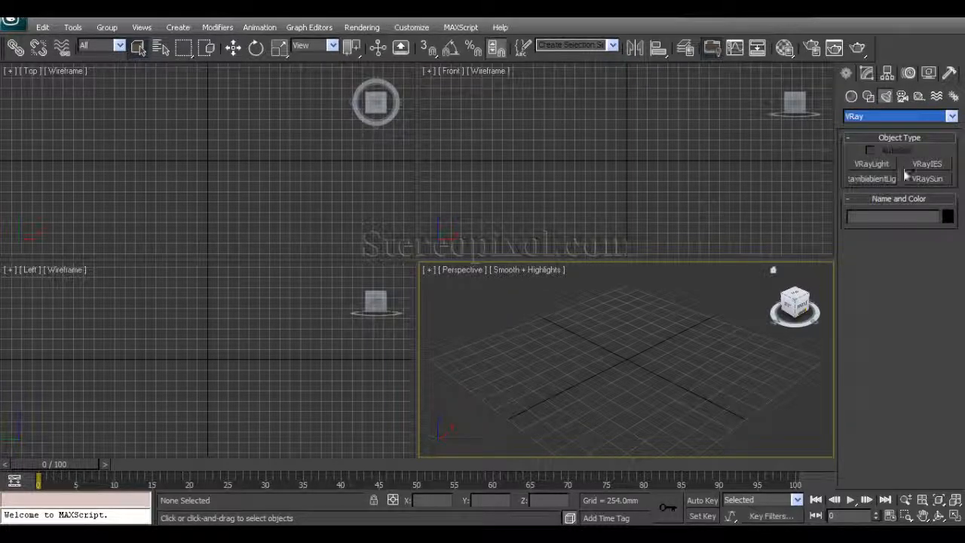
left_click(872, 115)
left_click(867, 136)
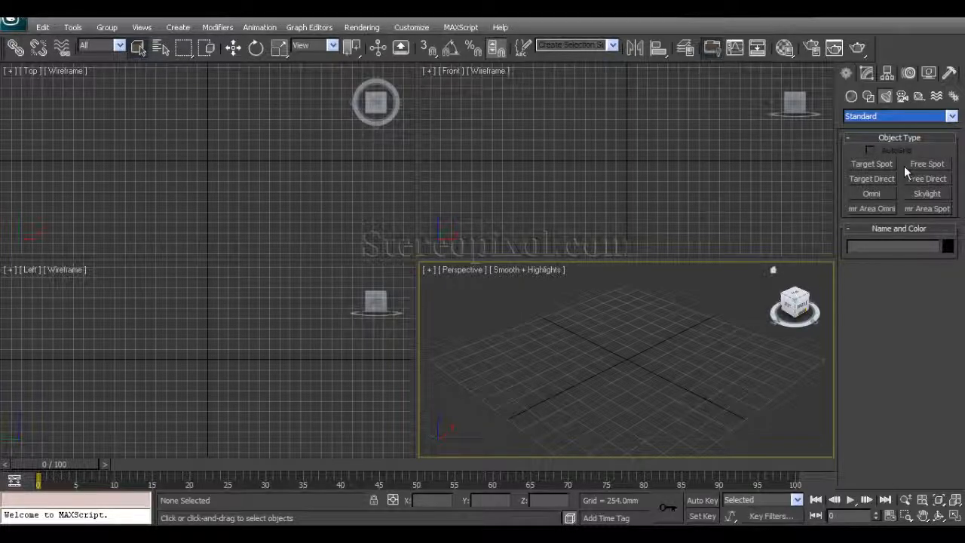
Step: Place an Omni light at the centre of the grid, raise it to a height of about 871 mm, and maximize the Perspective view
left_click(872, 194)
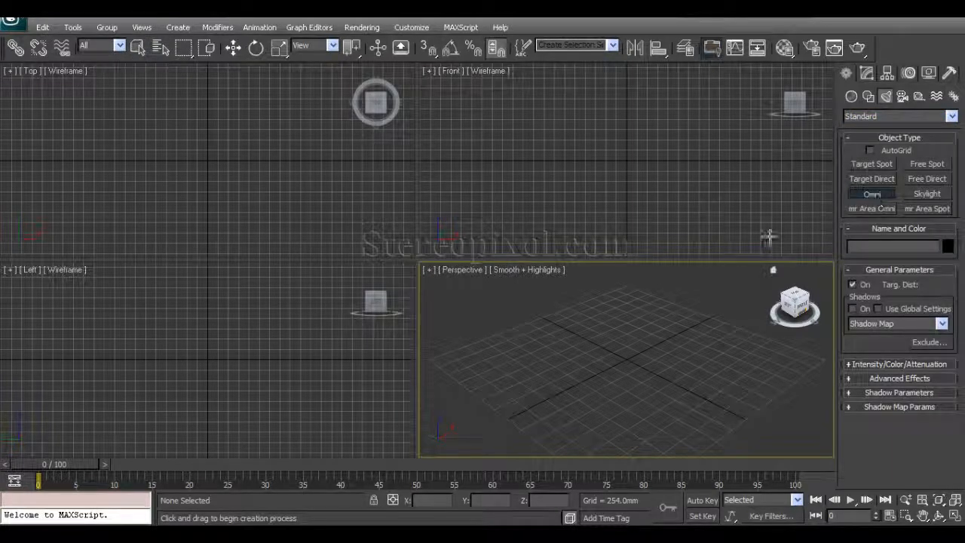
left_click(627, 359)
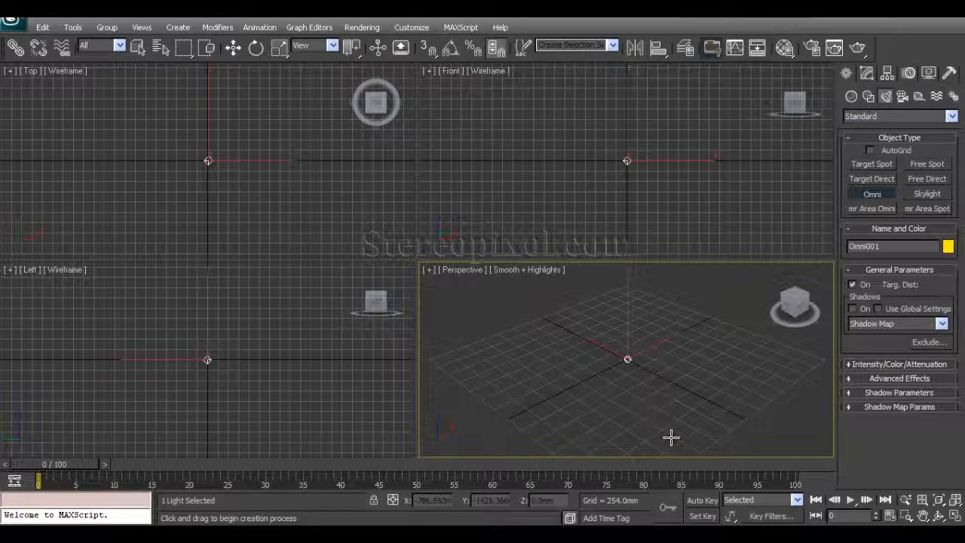
key("w")
middle_click_drag(679, 413, 628, 397, "alt")
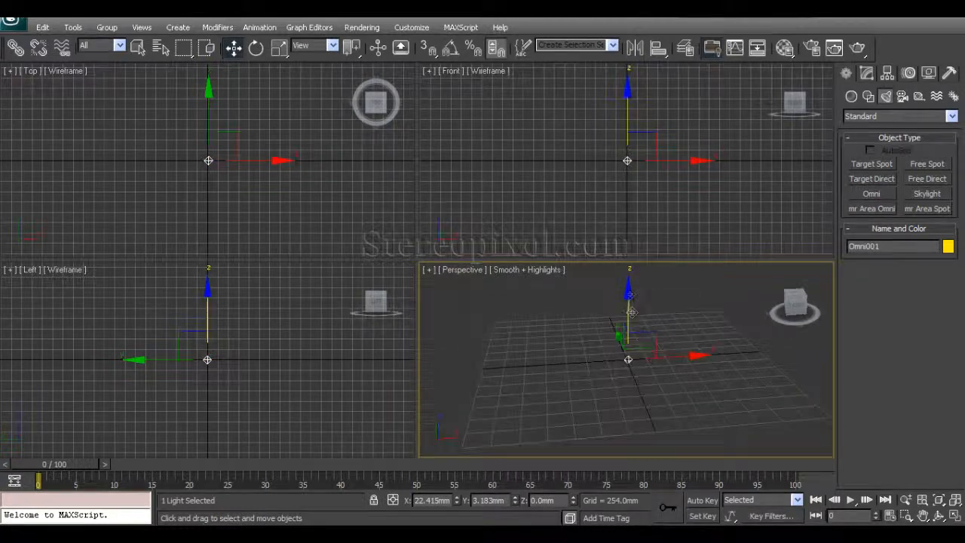
left_click_drag(628, 397, 637, 332)
middle_click_drag(637, 332, 642, 366, "alt")
key("alt+w")
middle_click_drag(605, 339, 530, 353, "alt")
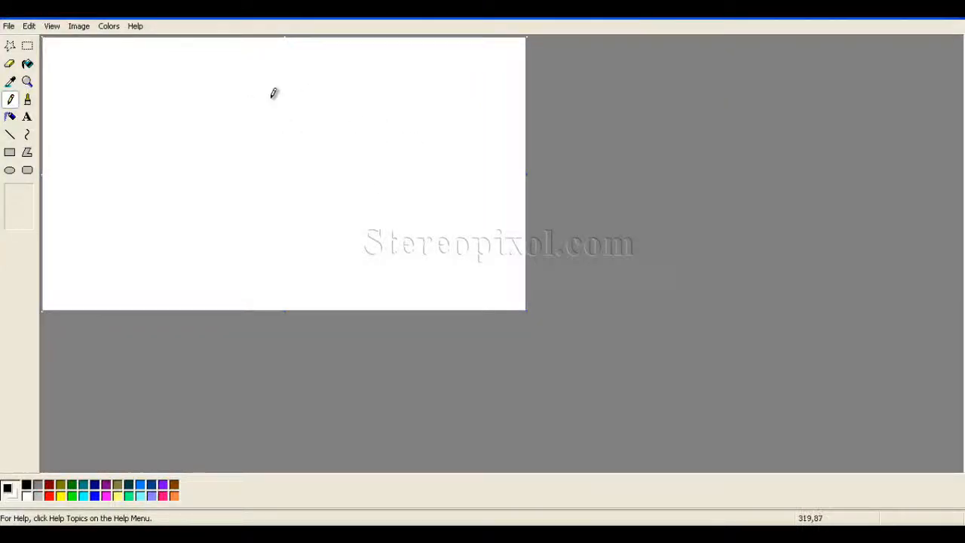
Step: Switch to Paint and sketch a point light with arrows radiating in all directions, plus a hanging bulb with rays beside it
mouse_move(276, 116)
left_mouse_down()
mouse_move(267, 113)
mouse_move(347, 84)
mouse_move(336, 80)
mouse_move(336, 104)
left_mouse_up()
mouse_move(278, 121)
left_mouse_down()
mouse_move(315, 136)
mouse_move(327, 155)
mouse_move(264, 176)
mouse_move(274, 169)
left_mouse_up()
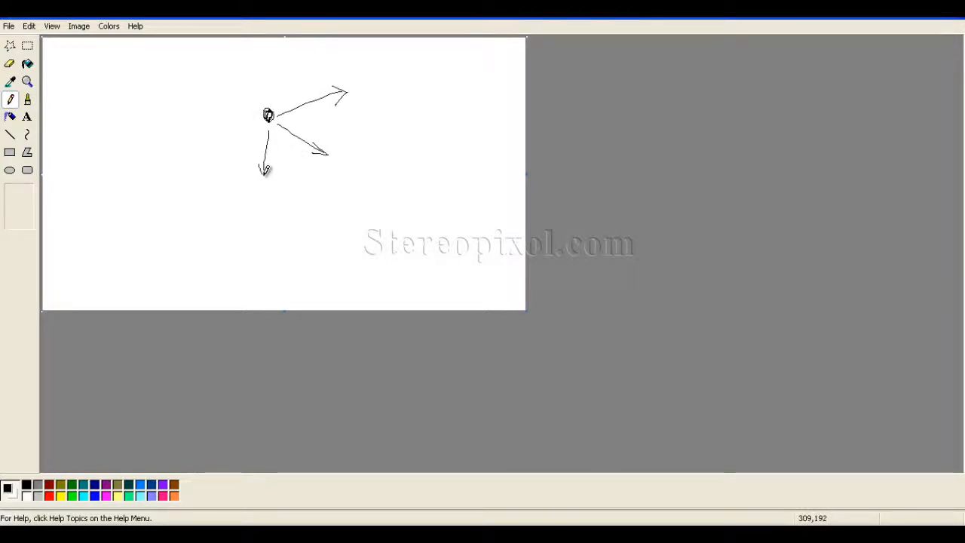
mouse_move(264, 121)
left_mouse_down()
mouse_move(202, 144)
mouse_move(228, 149)
left_mouse_up()
mouse_move(264, 114)
left_mouse_down()
mouse_move(194, 73)
mouse_move(202, 89)
mouse_move(213, 75)
mouse_move(268, 90)
mouse_move(270, 61)
mouse_move(285, 75)
left_mouse_up()
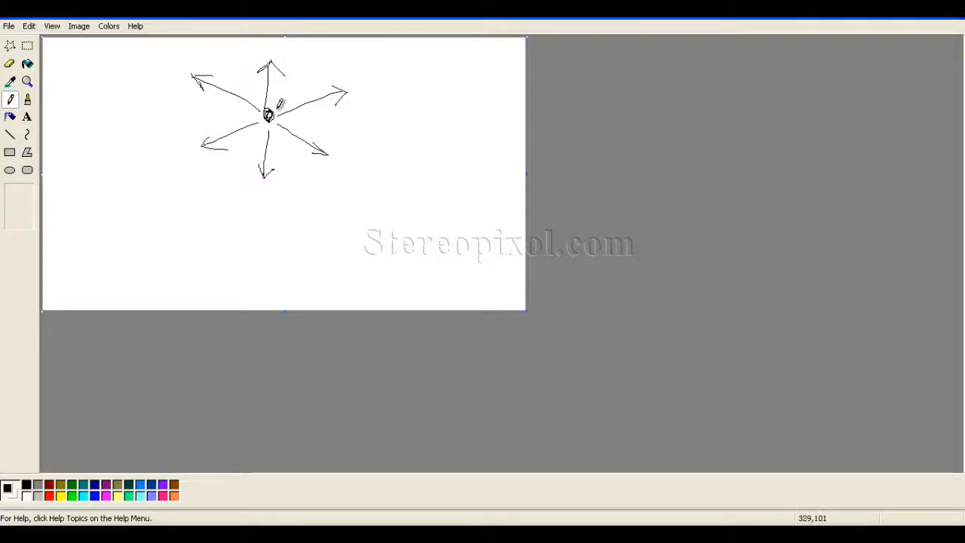
left_click_drag(272, 110, 284, 104)
mouse_move(439, 94)
left_mouse_down()
mouse_move(428, 136)
mouse_move(455, 129)
mouse_move(445, 106)
mouse_move(383, 138)
mouse_move(395, 167)
mouse_move(428, 184)
mouse_move(464, 179)
left_mouse_up()
mouse_move(460, 145)
left_mouse_down()
mouse_move(486, 155)
mouse_move(501, 140)
mouse_move(483, 115)
left_mouse_up()
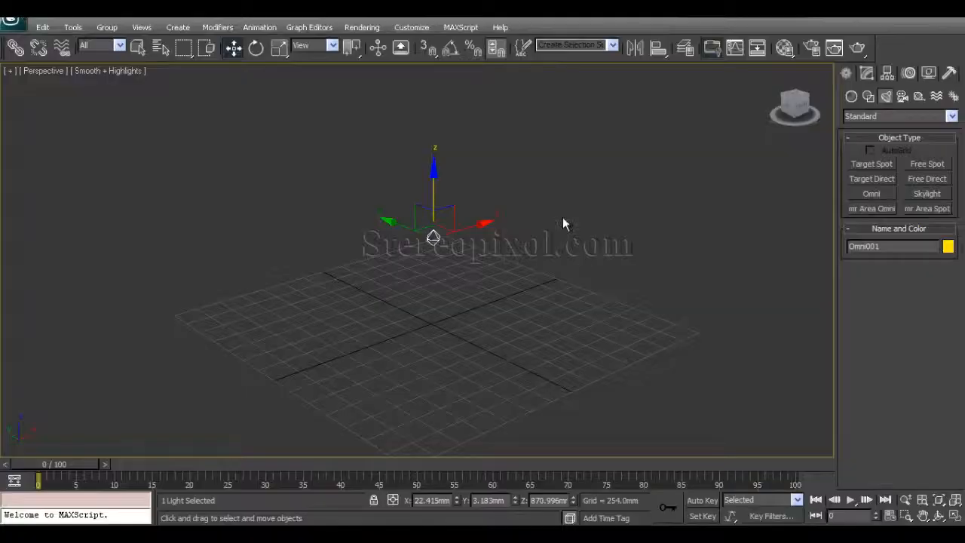
Step: Switch back to 3ds Max and create a large ground plane beneath the Omni light, raised to a height of about 52 mm
middle_click_drag(455, 298, 502, 330, "alt")
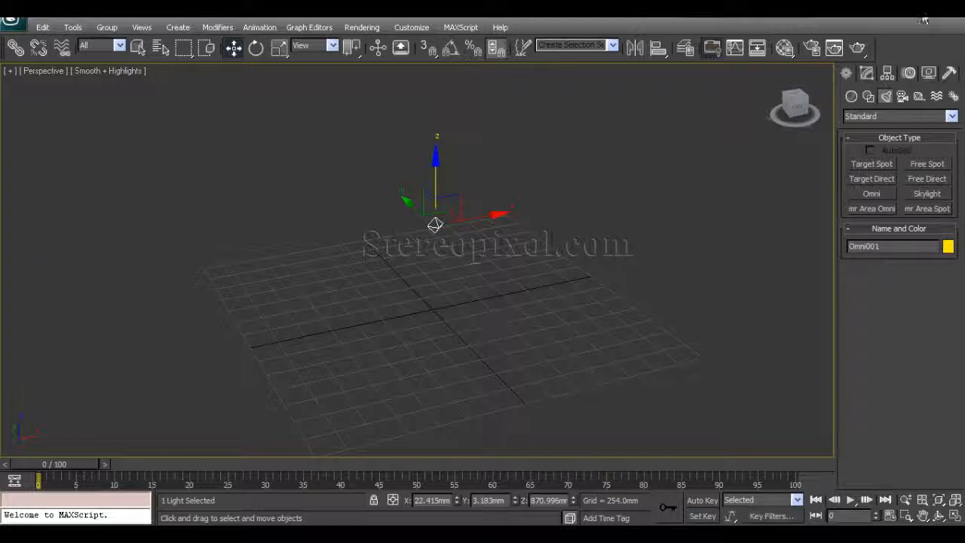
left_click(850, 97)
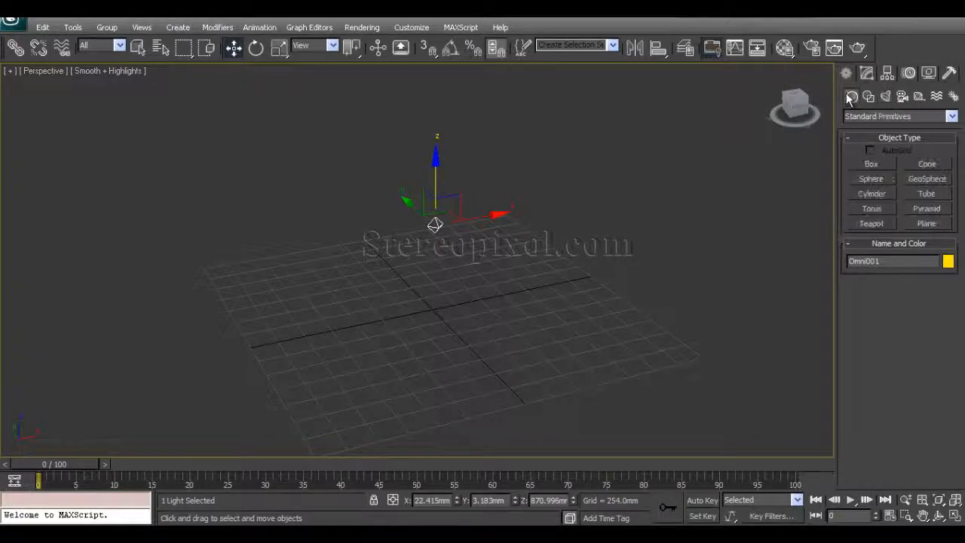
left_click(925, 223)
left_click_drag(523, 219, 332, 452)
key("w")
middle_click_drag(422, 368, 500, 274, "alt")
middle_click_drag(485, 325, 450, 249, "alt")
left_click_drag(451, 246, 450, 239)
middle_click_drag(451, 240, 435, 328, "alt")
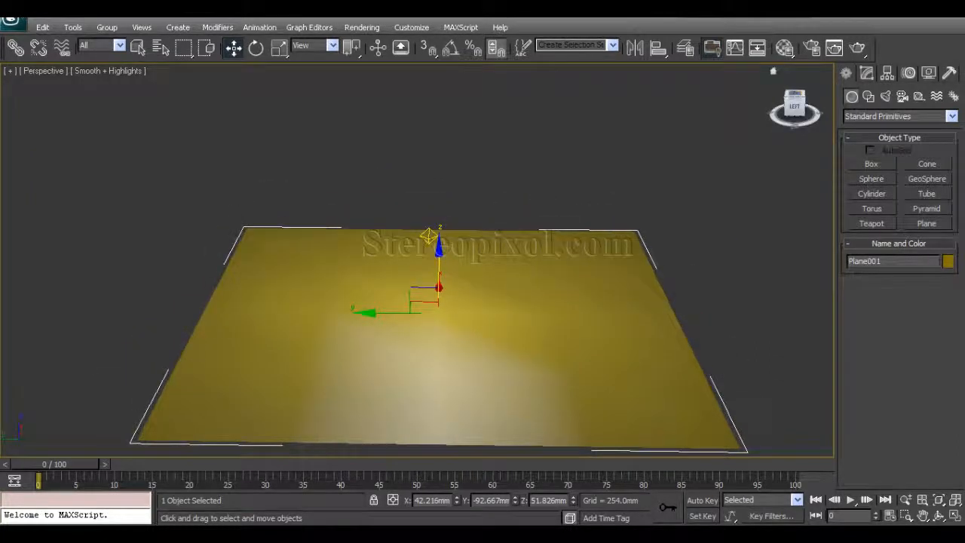
Step: Render the Perspective view and move the rendered frame aside to uncover the light in the scene
left_click(857, 48)
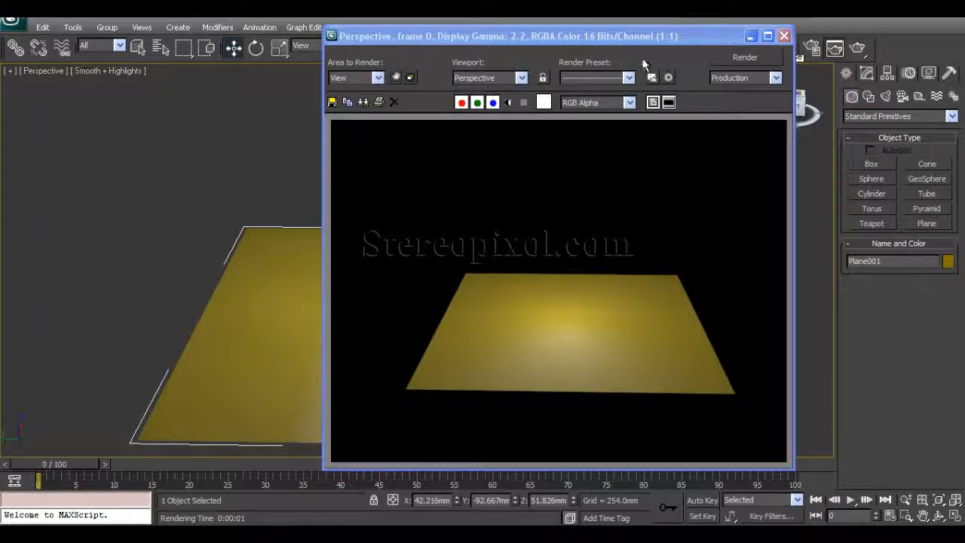
left_click_drag(649, 42, 793, 39)
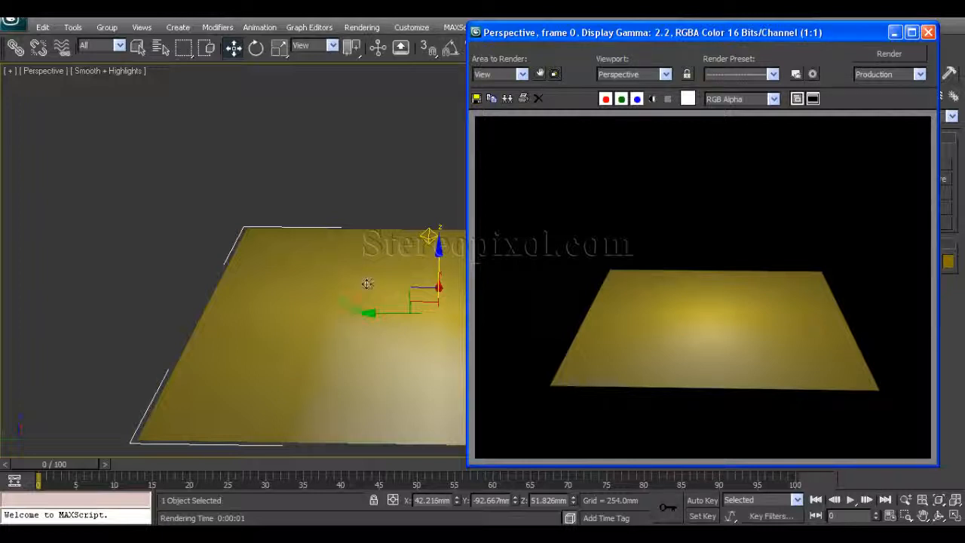
Step: Lower the Omni light close to the plane, to a height of about 182 mm, and render the view again
left_click(428, 236)
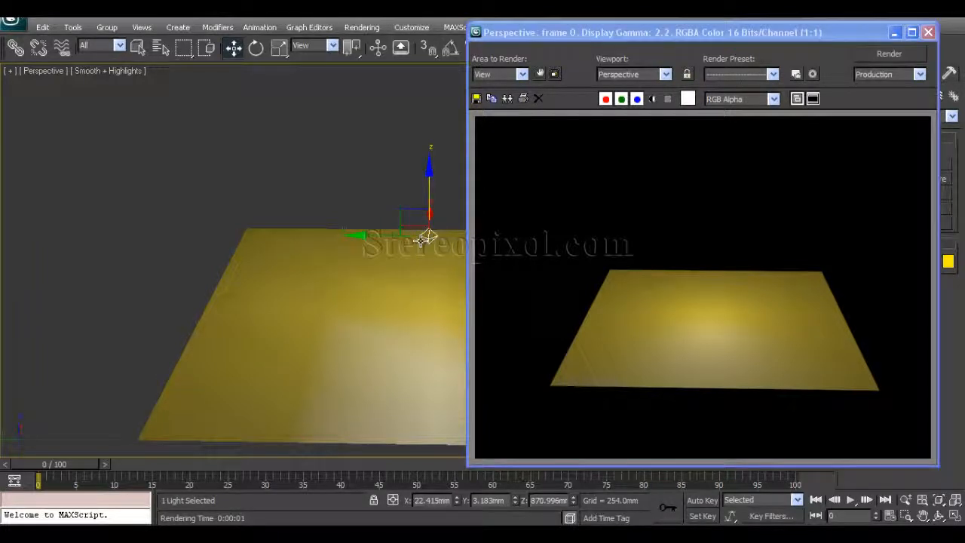
middle_click_drag(392, 308, 377, 278, "alt")
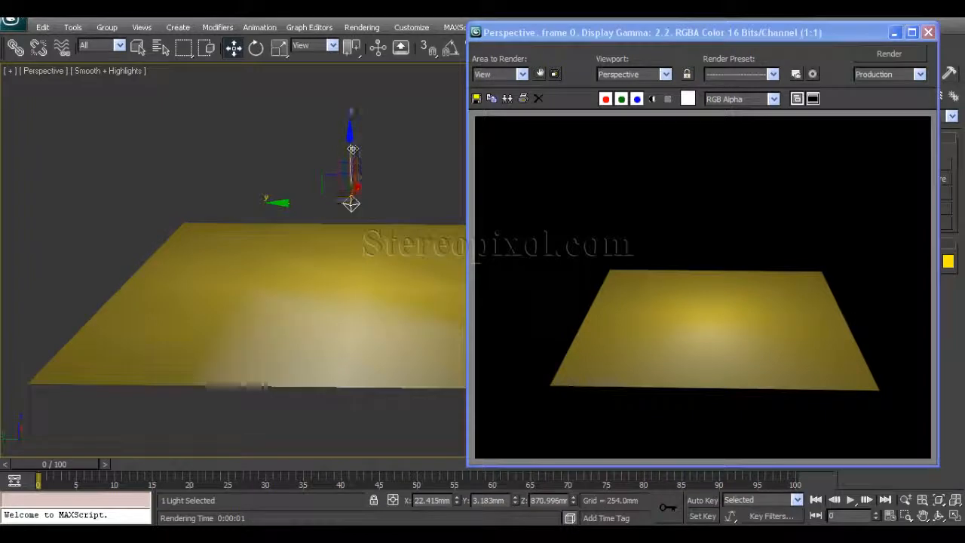
left_click_drag(351, 158, 355, 219)
middle_click_drag(355, 219, 354, 271, "alt")
left_click(889, 54)
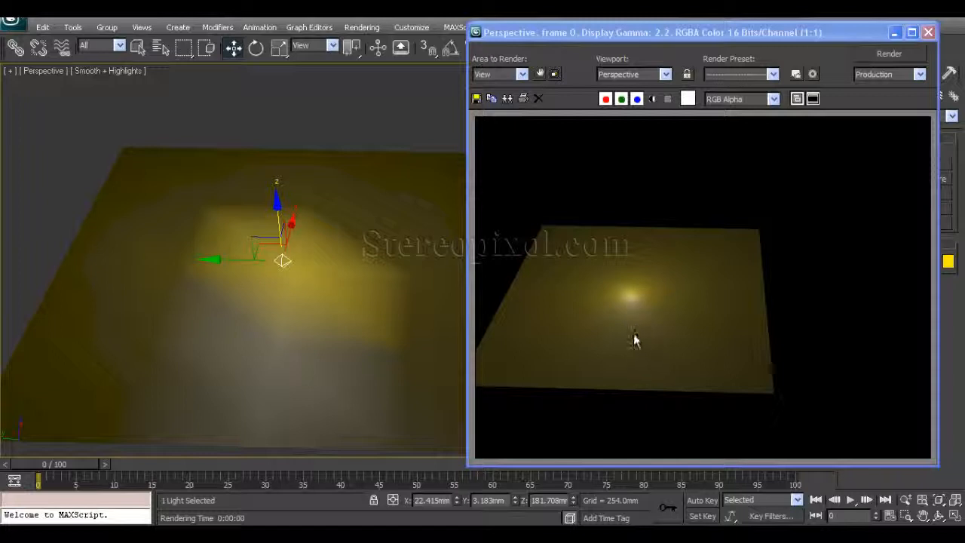
Step: Close the rendered frame and raise the Omni light to a height of about 1021 mm
left_click(928, 32)
middle_click_drag(401, 322, 377, 313, "alt")
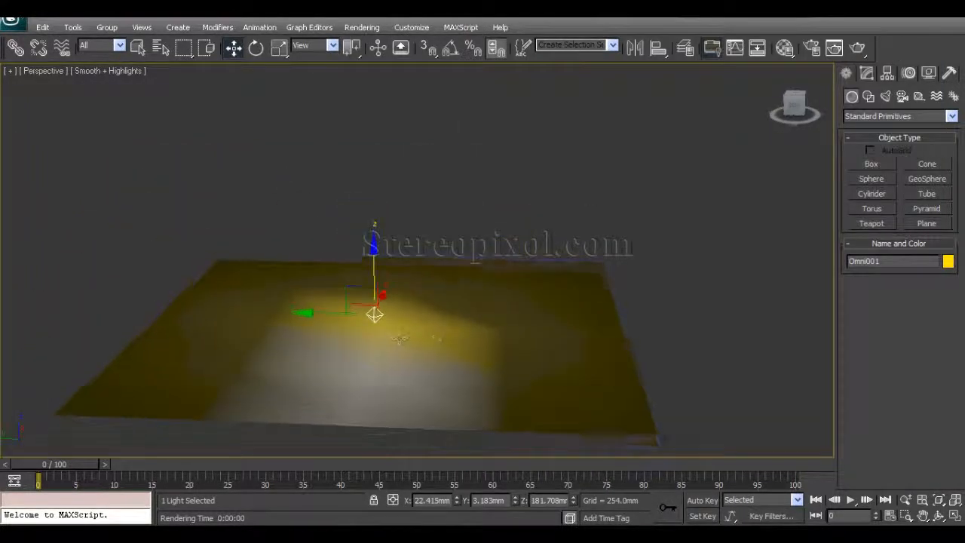
left_click_drag(377, 269, 371, 223)
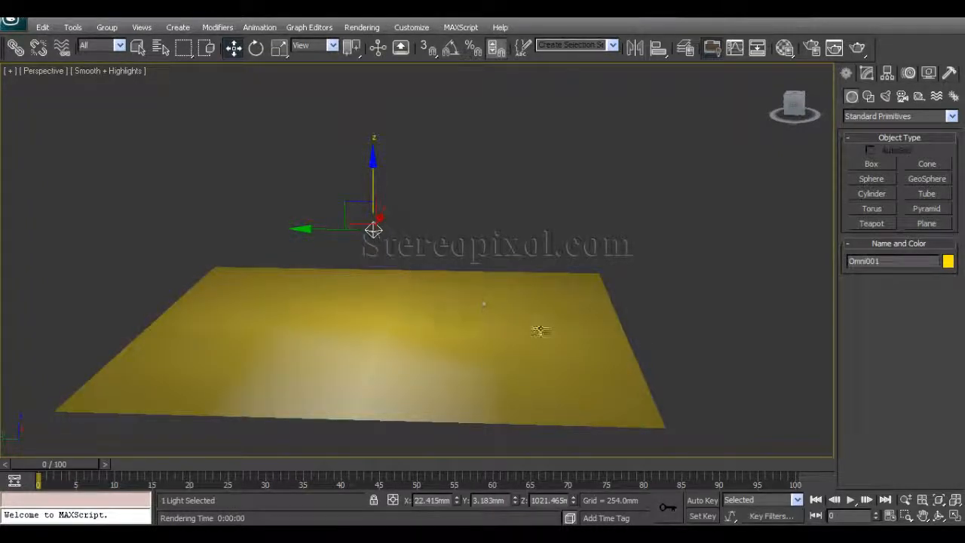
middle_click_drag(375, 224, 405, 276, "alt")
left_click(390, 351)
middle_click_drag(390, 351, 380, 341, "alt")
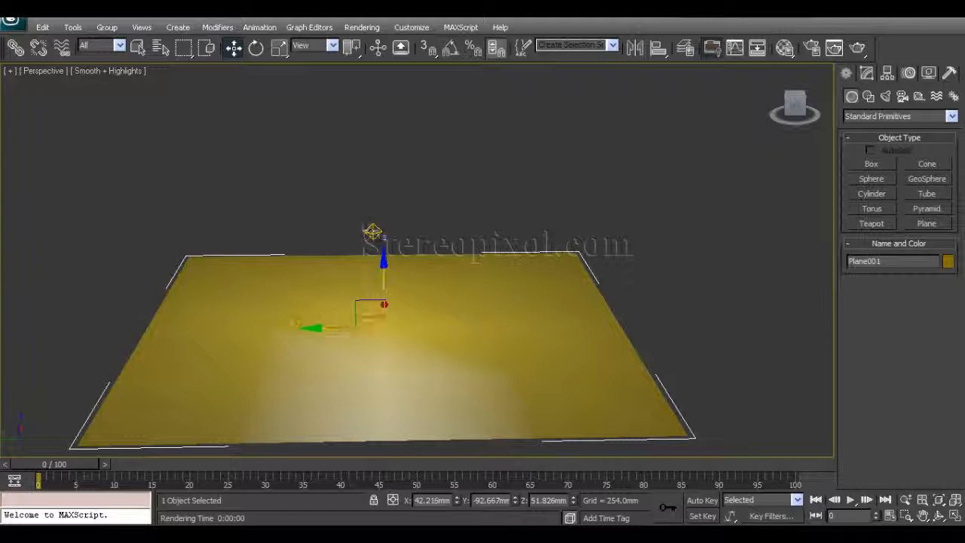
Step: Lower the Omni light to a height of about 145 mm, just above the plane
left_click(373, 231)
left_click_drag(369, 183, 376, 323)
middle_click_drag(440, 323, 376, 308, "alt")
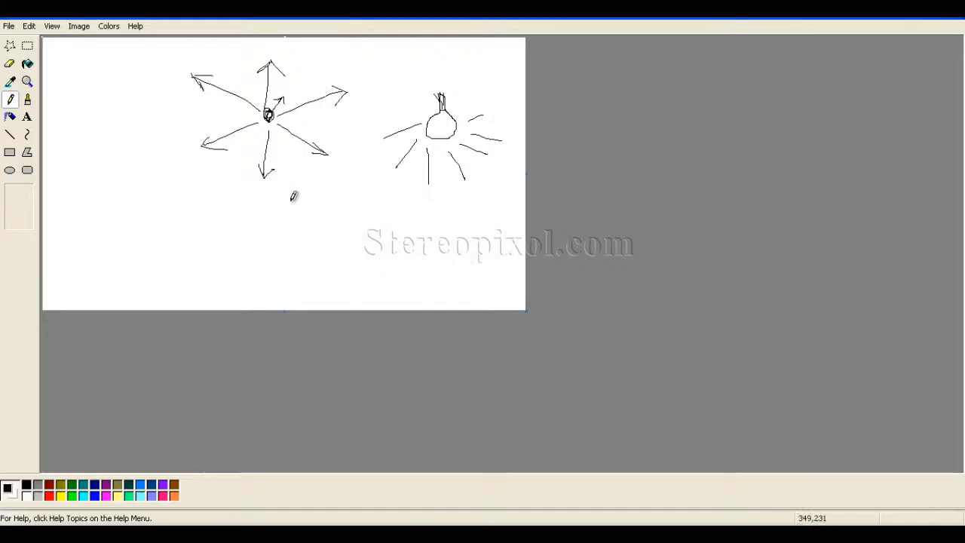
Step: Switch to Paint, start a new image without saving the old one, and sketch a flat ground plane in perspective
key("ctrl+n")
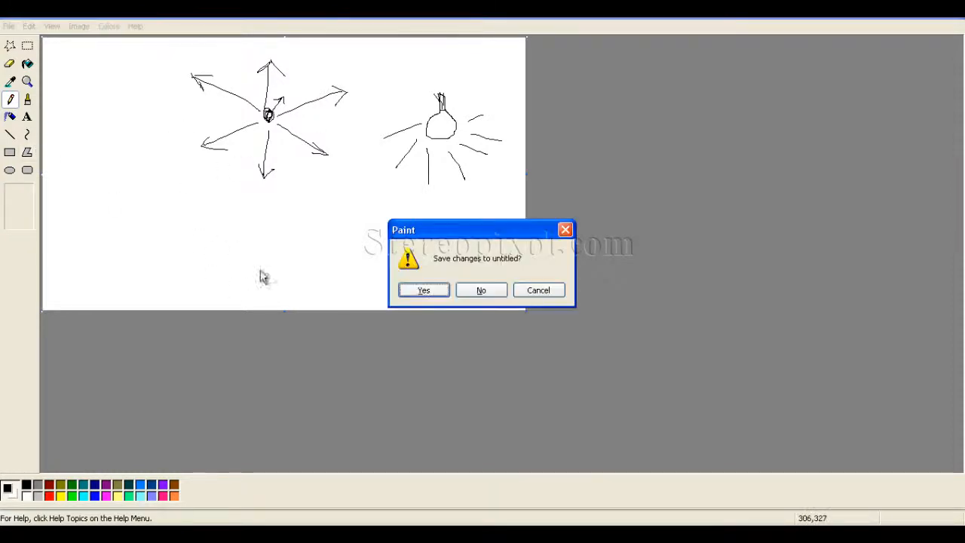
left_click(477, 290)
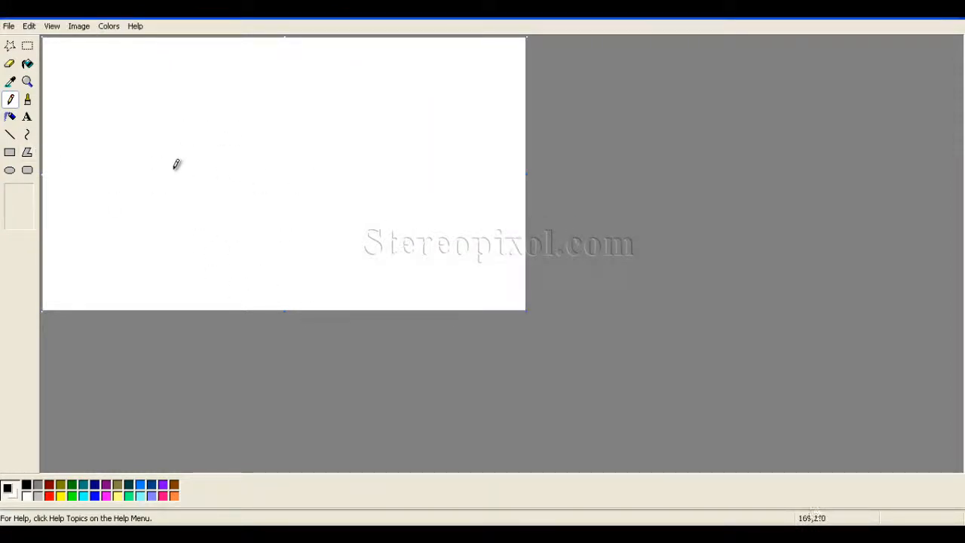
mouse_move(173, 161)
left_mouse_down()
mouse_move(119, 231)
mouse_move(287, 160)
mouse_move(419, 161)
mouse_move(470, 221)
left_mouse_up()
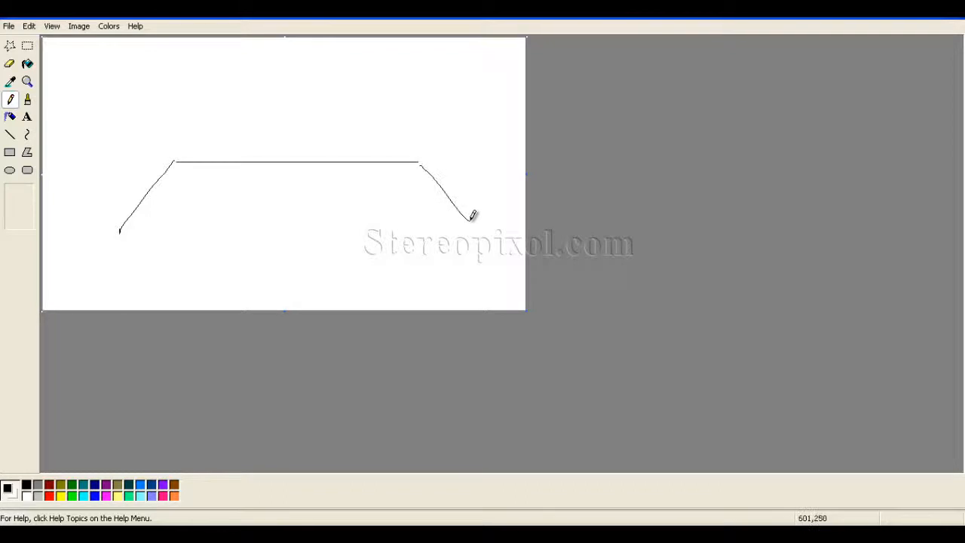
left_click_drag(130, 227, 480, 231)
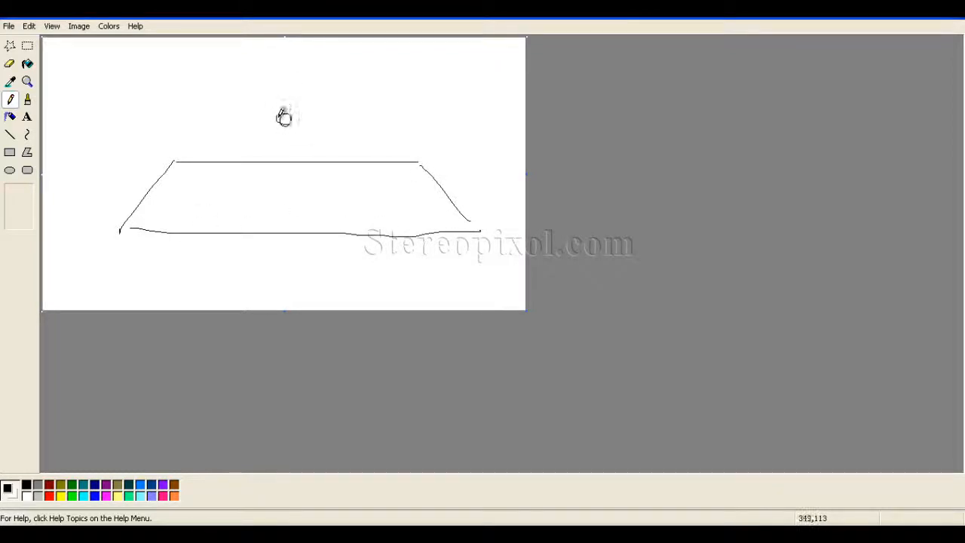
Step: Sketch a light above the plane with a vertical ray marked 90° and slanted rays labelled 45° and 60°
mouse_move(284, 125)
left_mouse_down()
mouse_move(285, 194)
mouse_move(277, 192)
mouse_move(300, 196)
left_mouse_up()
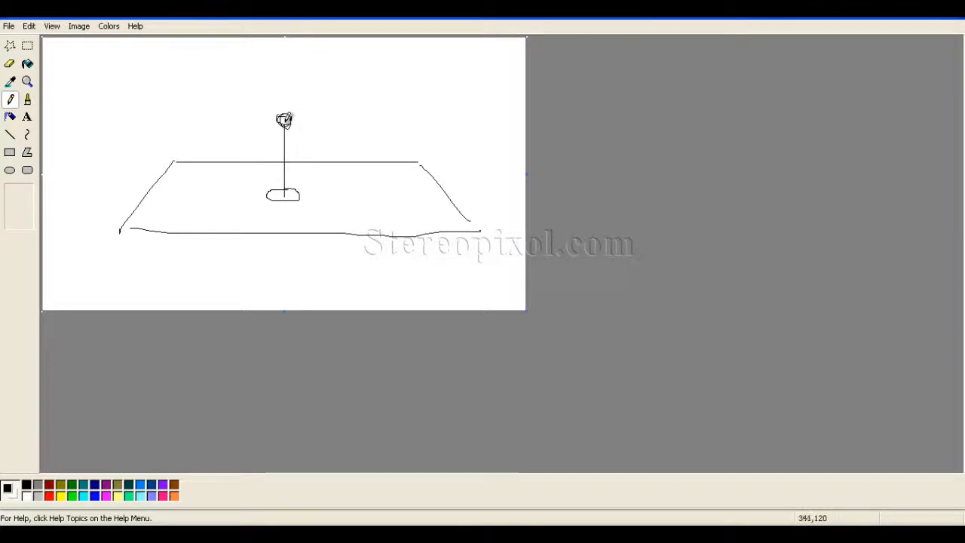
left_click_drag(323, 121, 406, 125)
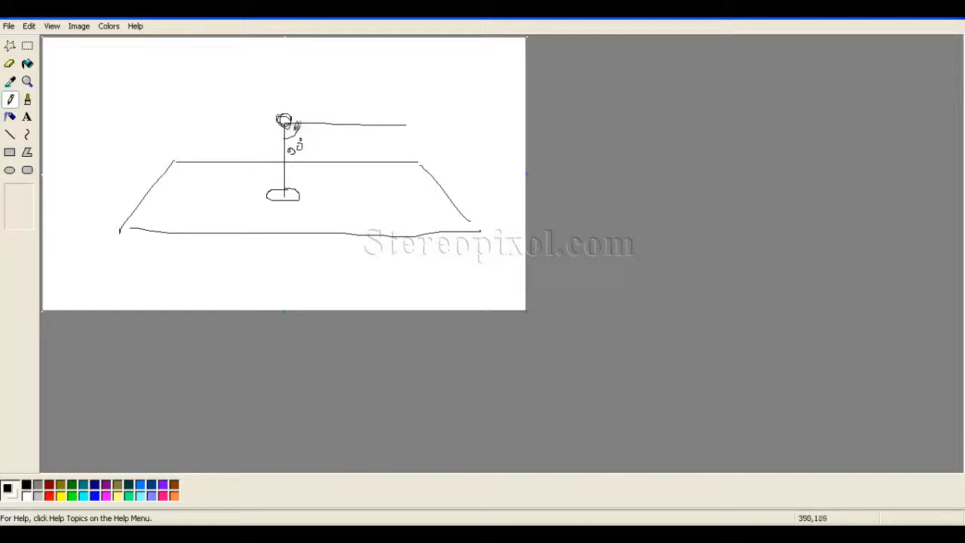
left_click_drag(289, 127, 402, 202)
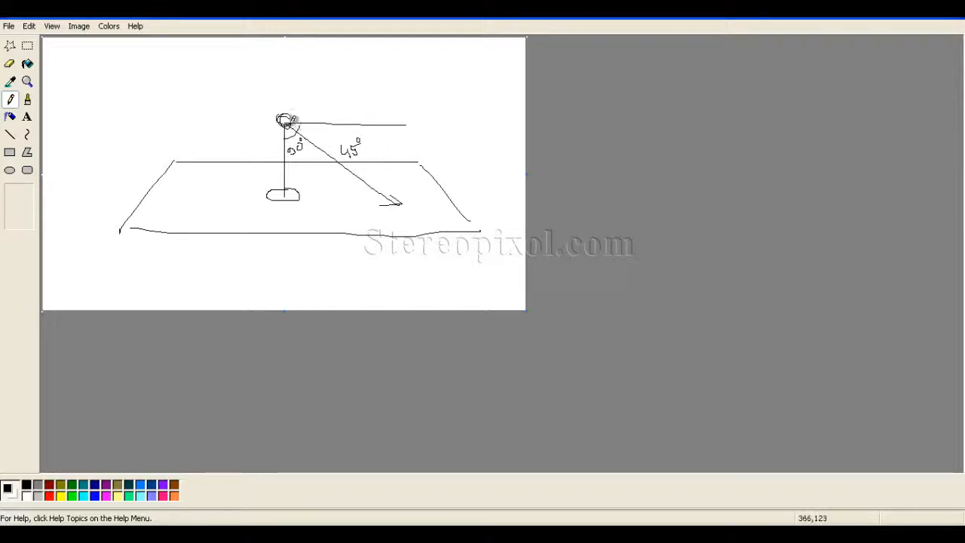
left_click_drag(294, 124, 493, 185)
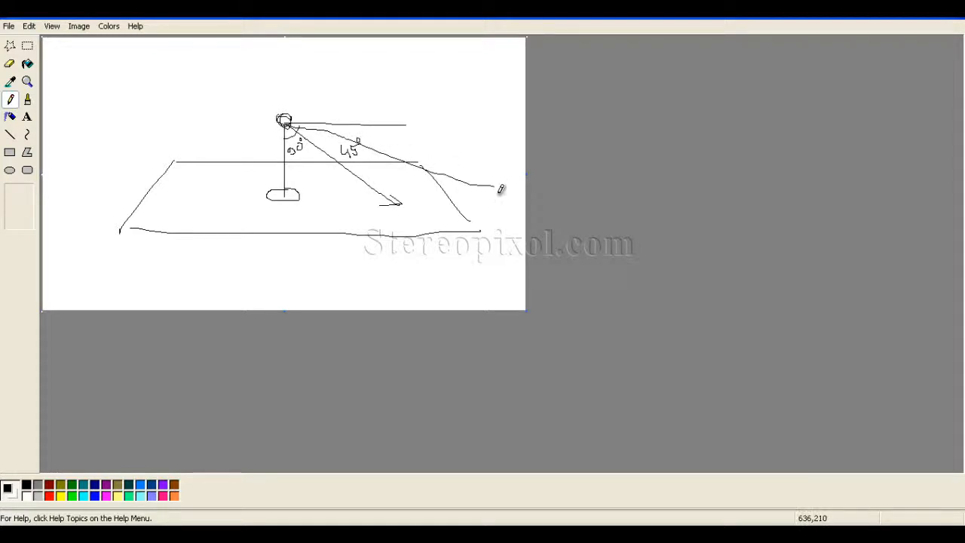
mouse_move(293, 121)
left_mouse_down()
mouse_move(508, 198)
mouse_move(487, 198)
left_mouse_up()
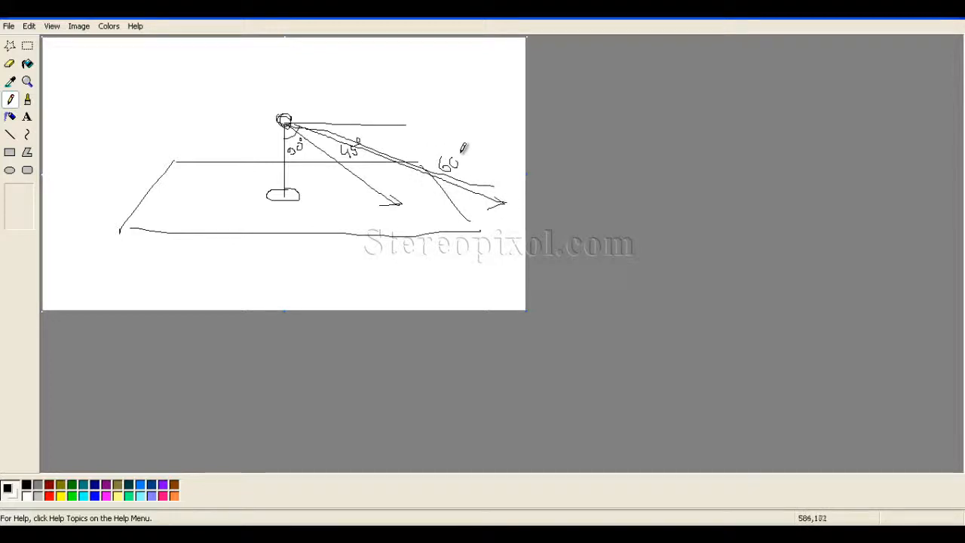
left_click_drag(457, 150, 458, 154)
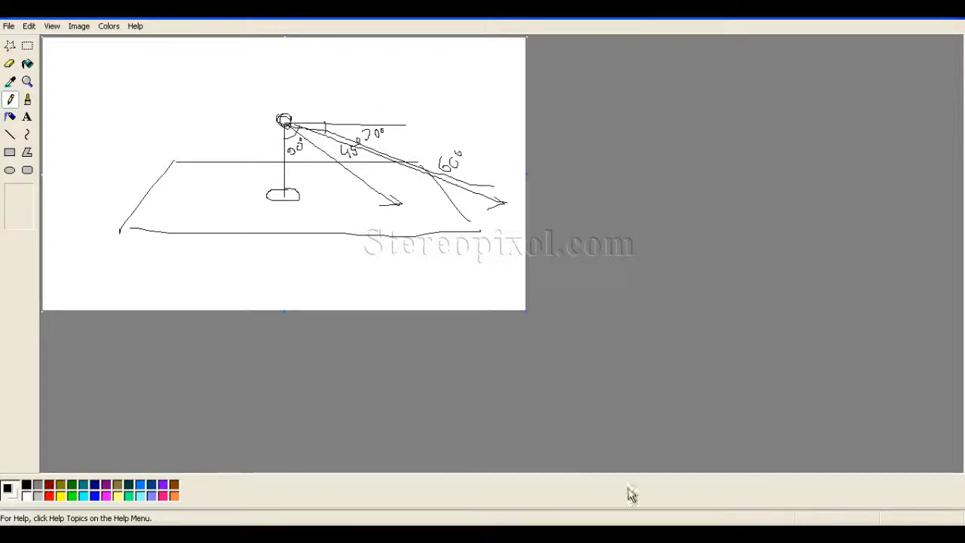
Step: Switch back to 3ds Max, raise the Omni light to a height of about 176 mm, and render the Perspective view
key("alt+Tab")
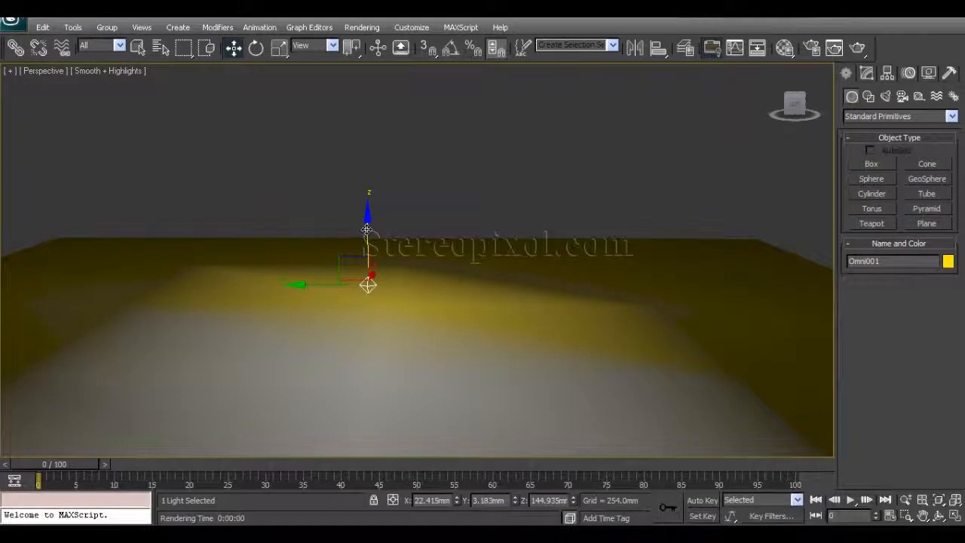
left_click_drag(362, 231, 364, 224)
scroll(476, 318, "down", 2)
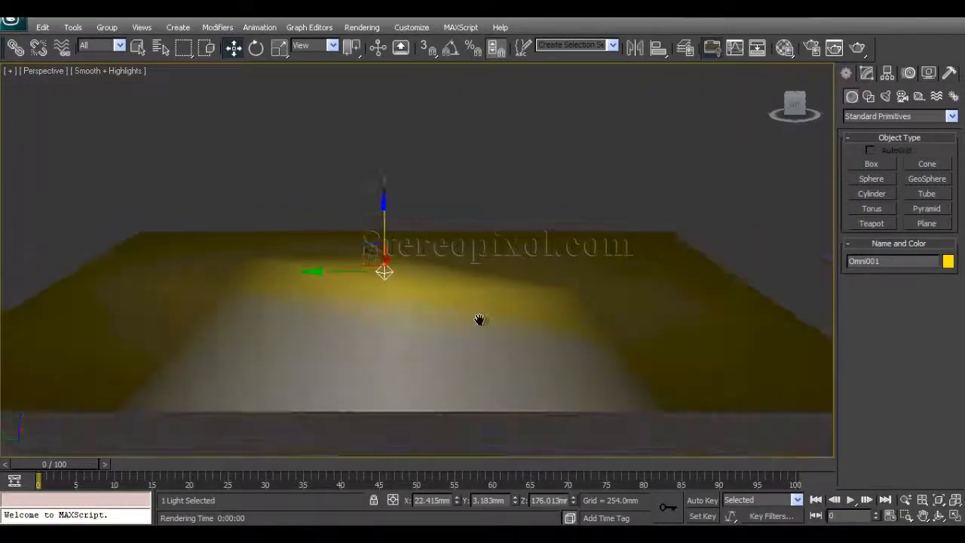
left_click(857, 48)
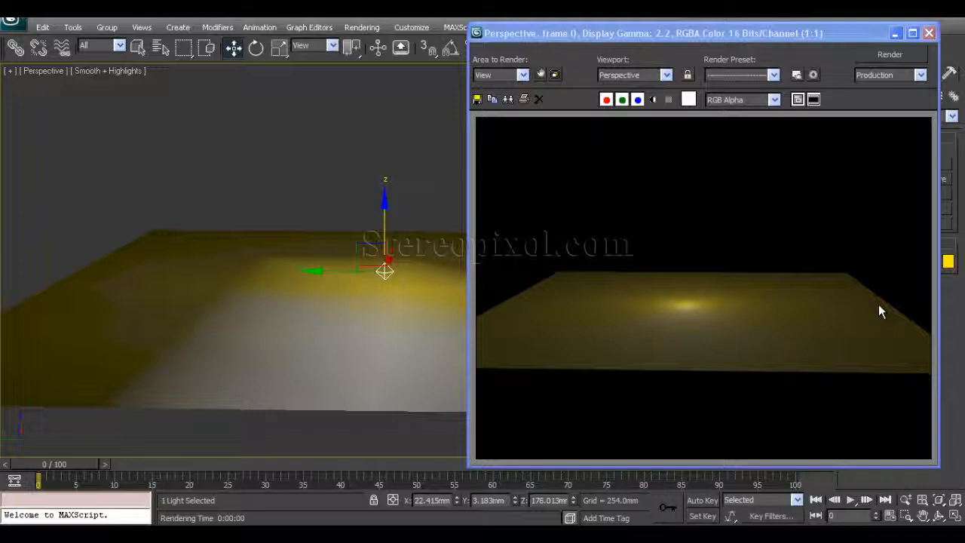
Step: Raise the Omni light to a height of about 1898 mm above the plane
middle_click_drag(341, 193, 345, 270, "alt")
left_click_drag(337, 249, 336, 72)
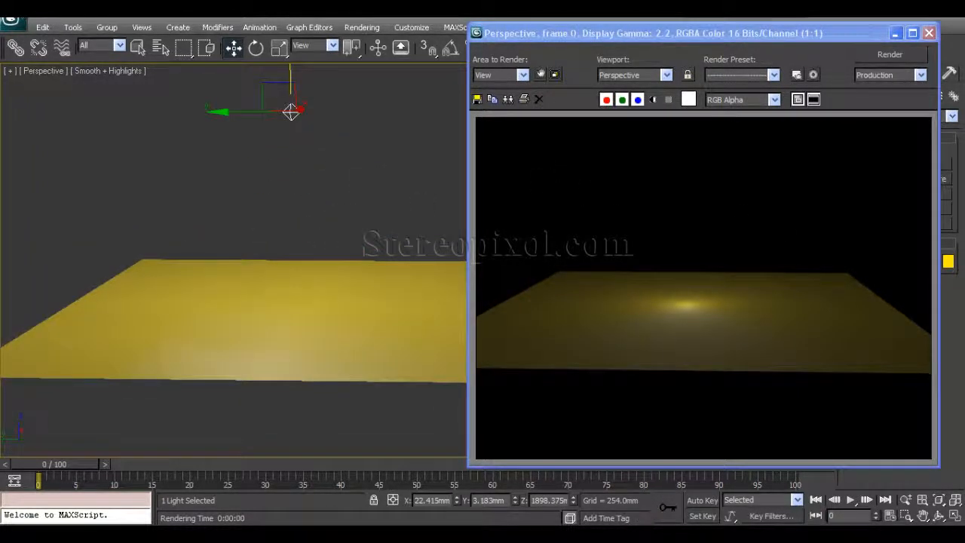
Step: Switch to Paint and sketch a higher light with a vertical ray, a horizontal line and an angled ray ending at a circled spot
key("alt+Tab")
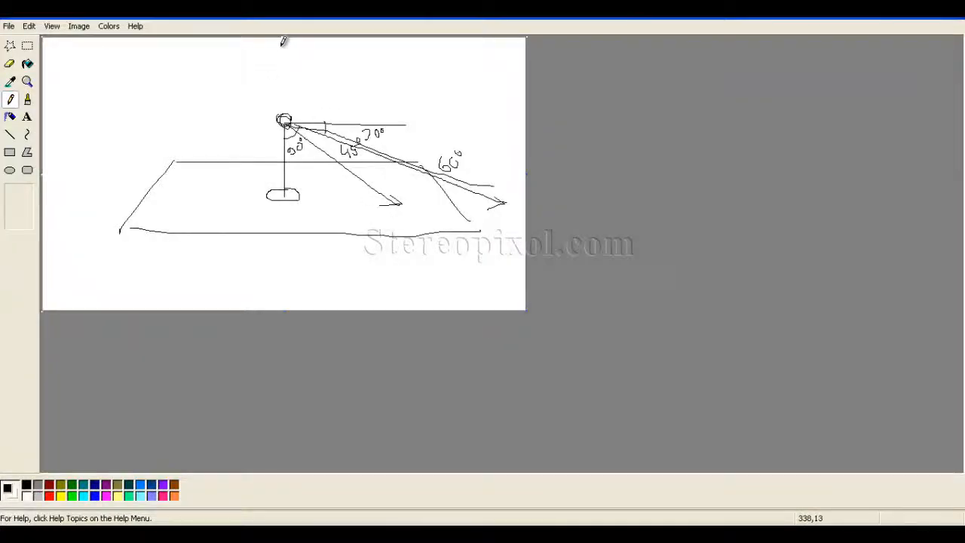
mouse_move(280, 46)
left_mouse_down()
mouse_move(279, 55)
mouse_move(281, 46)
left_mouse_up()
left_click_drag(282, 54, 284, 194)
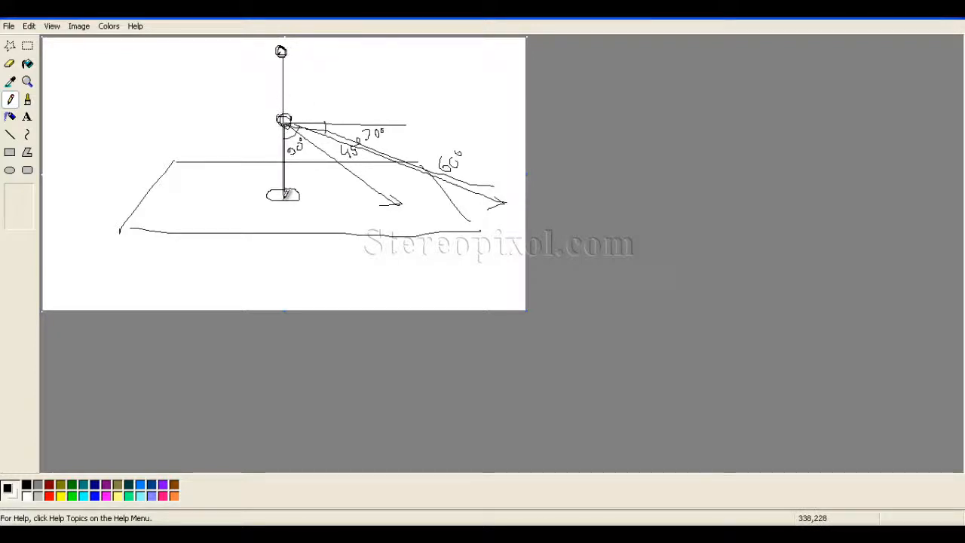
left_click_drag(285, 53, 449, 54)
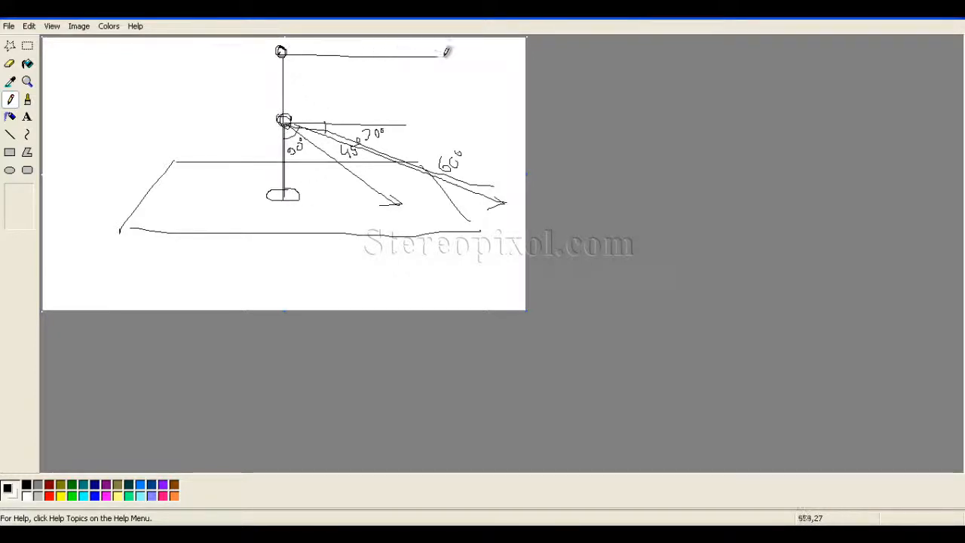
mouse_move(284, 56)
left_mouse_down()
mouse_move(315, 78)
mouse_move(403, 203)
left_mouse_up()
left_click_drag(283, 73, 306, 71)
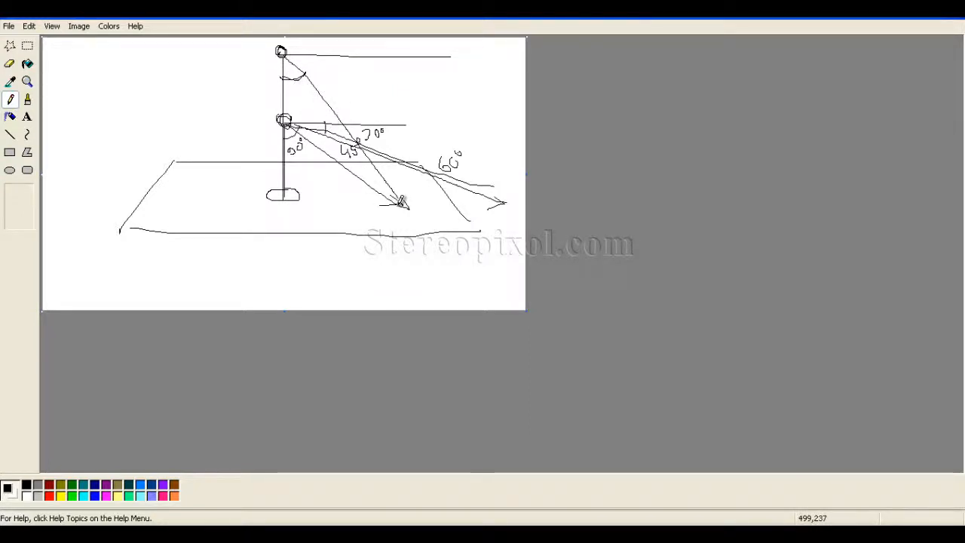
mouse_move(412, 200)
left_mouse_down()
mouse_move(399, 213)
mouse_move(405, 198)
left_mouse_up()
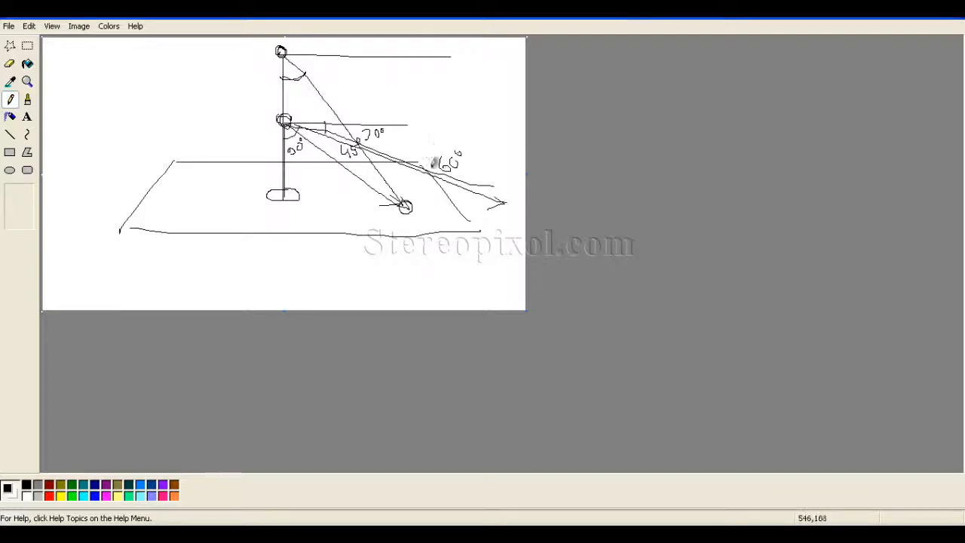
Step: Sketch an upright wall in perspective along the side edge of the drawn ground plane
left_click_drag(420, 54, 412, 150)
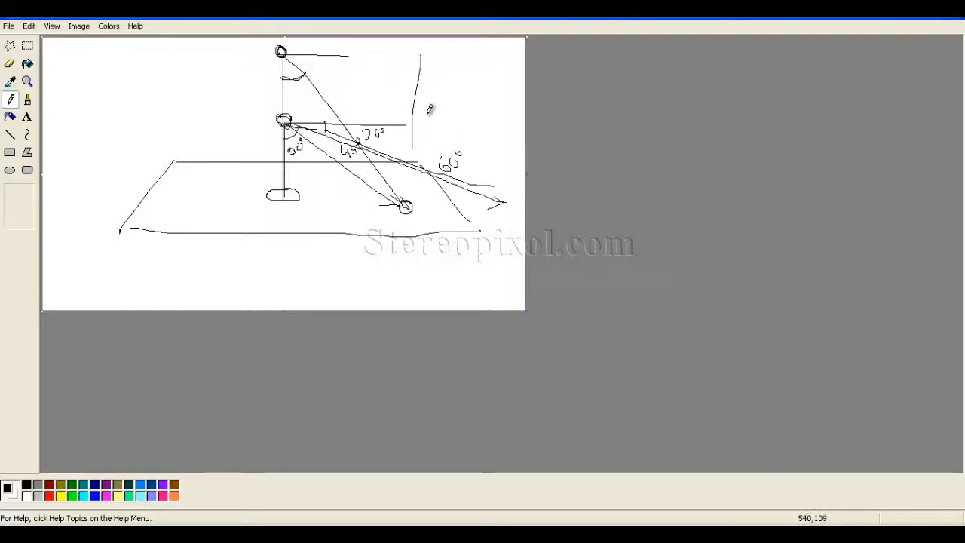
left_click_drag(421, 52, 427, 172)
mouse_move(422, 51)
left_mouse_down()
mouse_move(480, 89)
mouse_move(481, 220)
left_mouse_up()
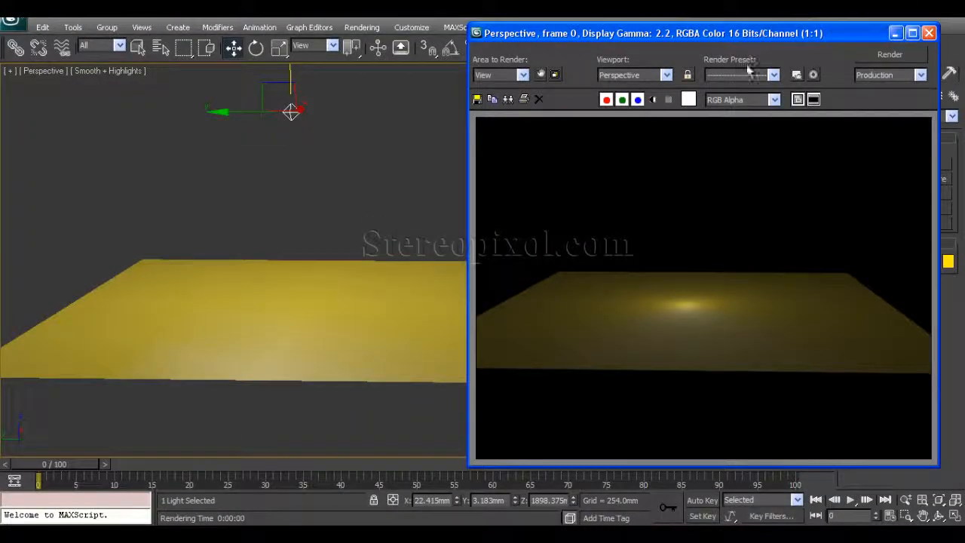
Step: Return to 3ds Max, minimize the render window and create a vertical Plane in the Front view, standing over the ground plane
left_click_drag(754, 32, 644, 60)
left_click(782, 56)
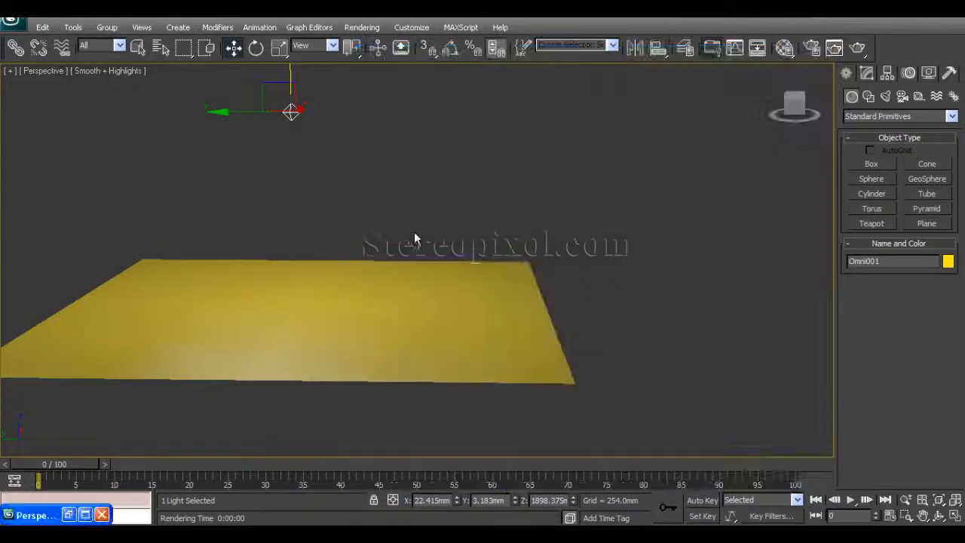
left_click(868, 96)
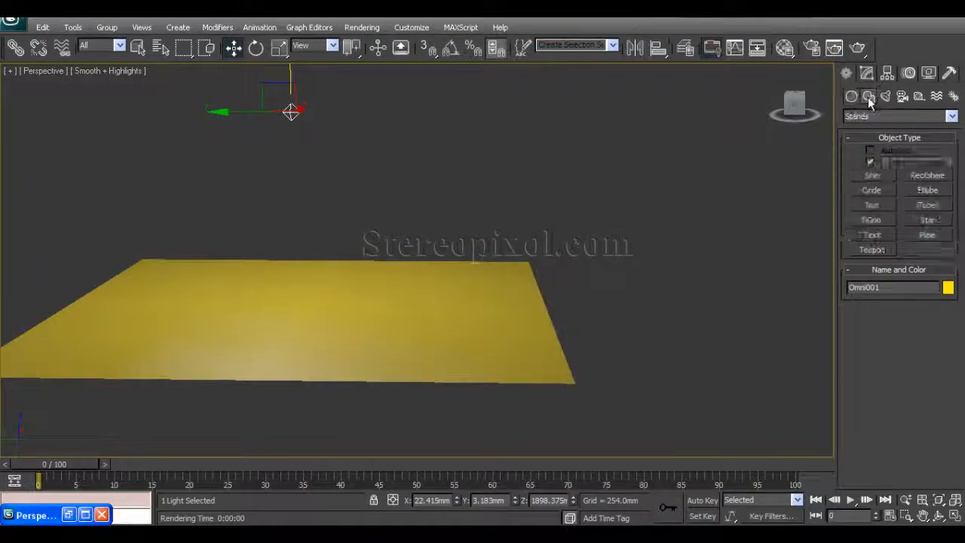
left_click(851, 96)
left_click(926, 223)
key("alt+w")
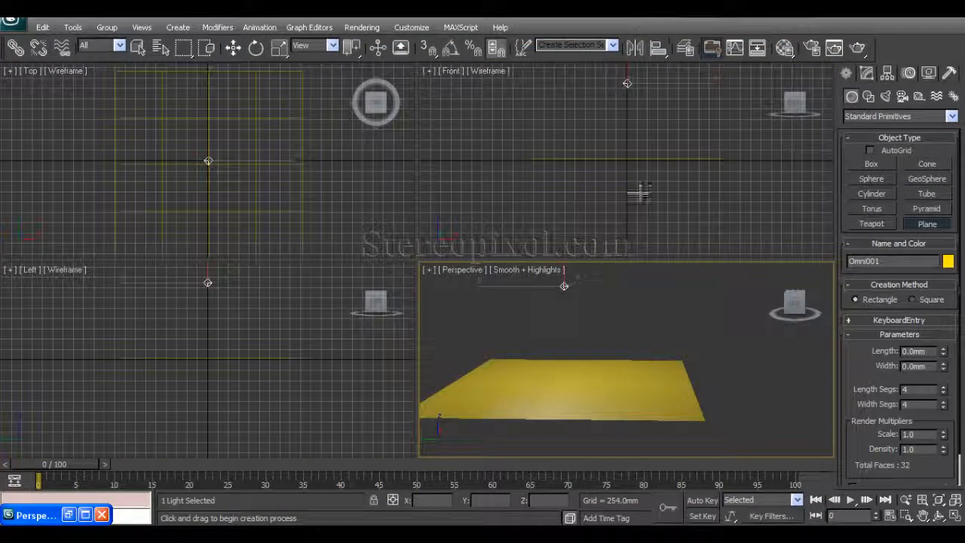
left_click_drag(560, 71, 686, 164)
Step: Move the vertical plane along Y to about -2294 mm, at the ground plane's edge
key("w")
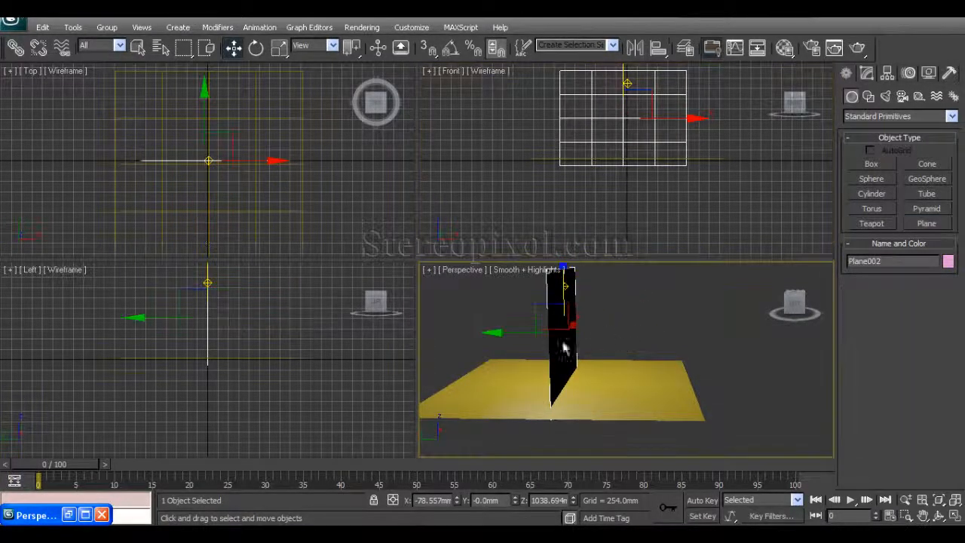
left_click_drag(527, 334, 629, 339)
middle_click_drag(628, 339, 645, 352, "alt")
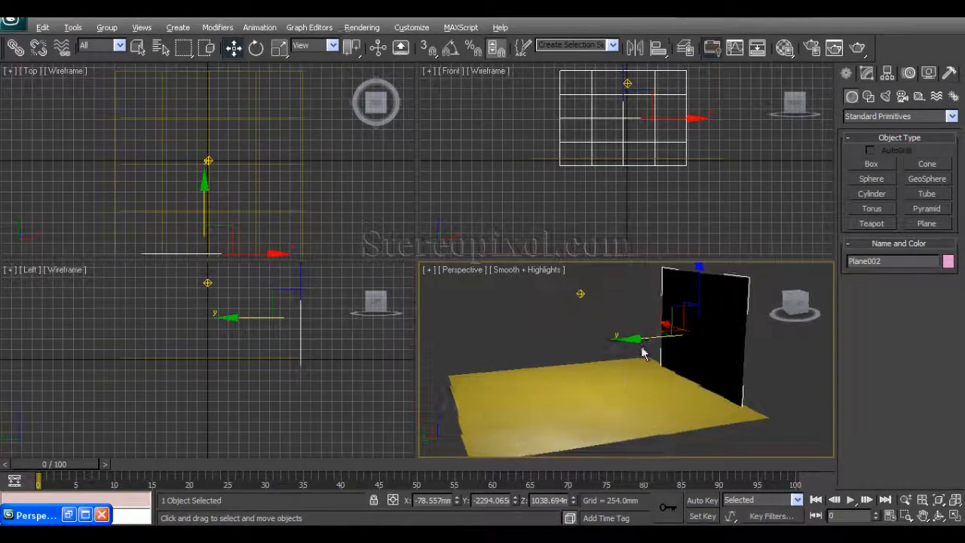
Step: Render the Perspective view, enable Force 2-Sided in the render setup, and render it again
left_click(857, 47)
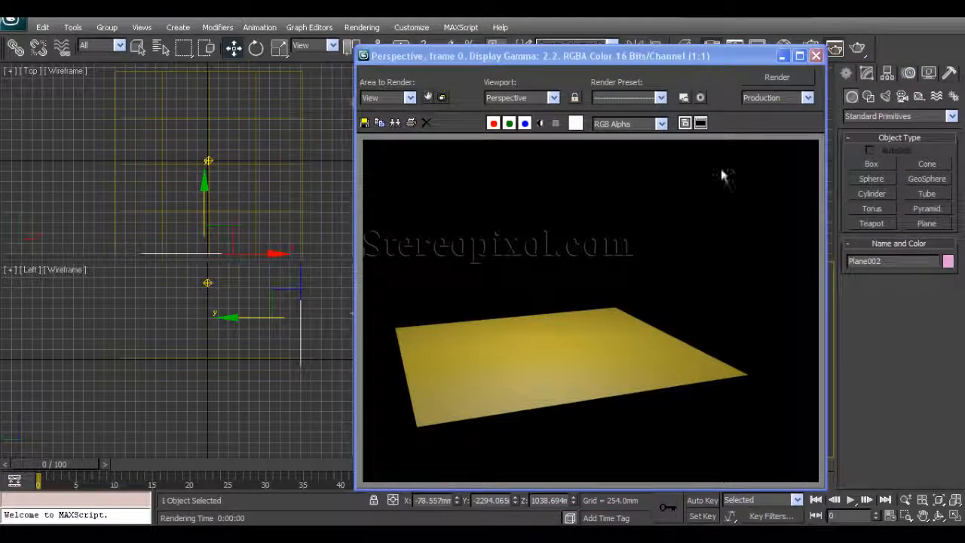
left_click_drag(737, 52, 542, 55)
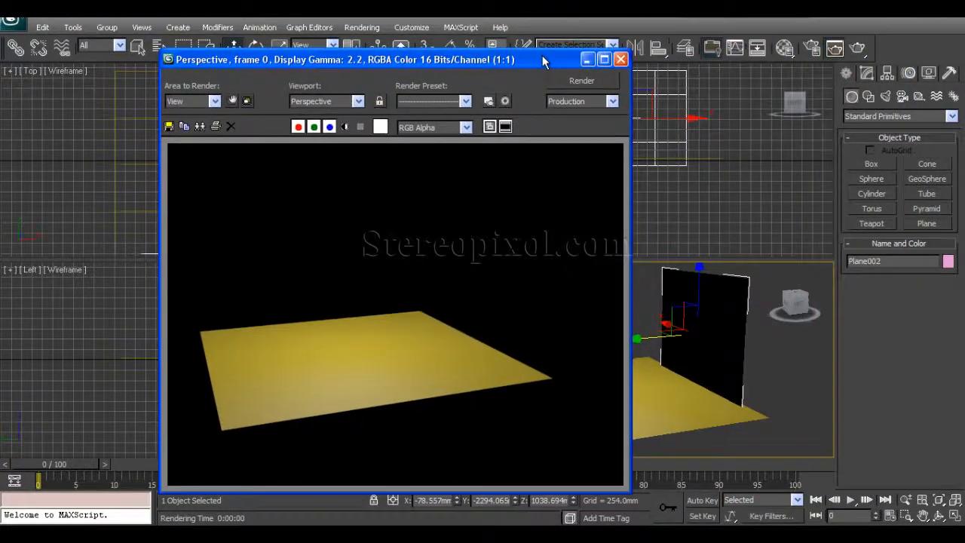
left_click(812, 51)
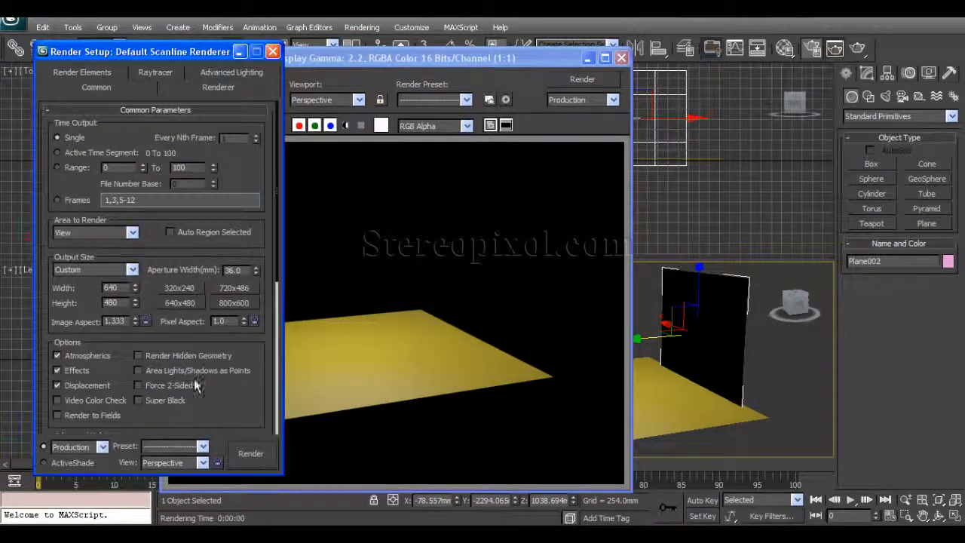
left_click(156, 390)
left_click(253, 454)
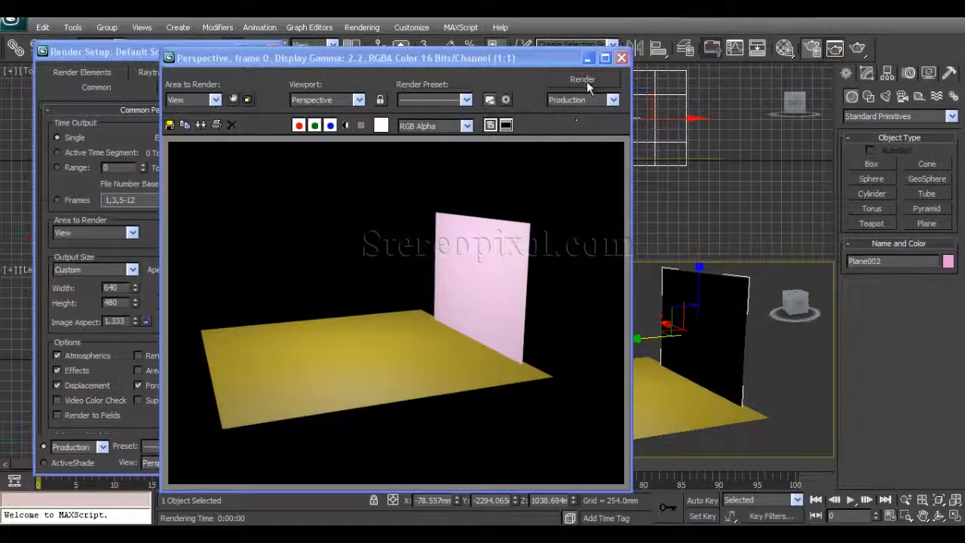
Step: Move the Omni light close to the vertical plane, at Y about -2180 mm, and render the Perspective view
left_click(622, 58)
left_click(575, 289)
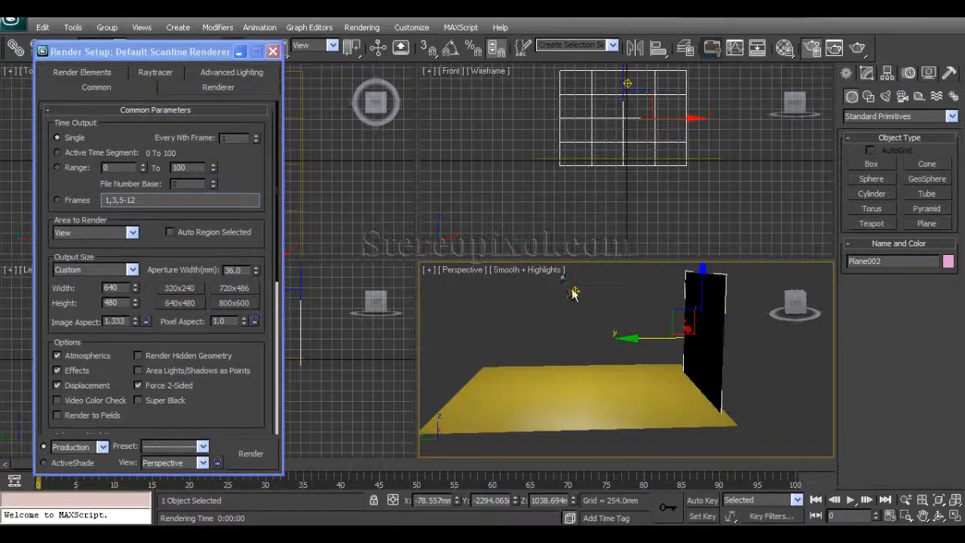
middle_click_drag(567, 329, 583, 373)
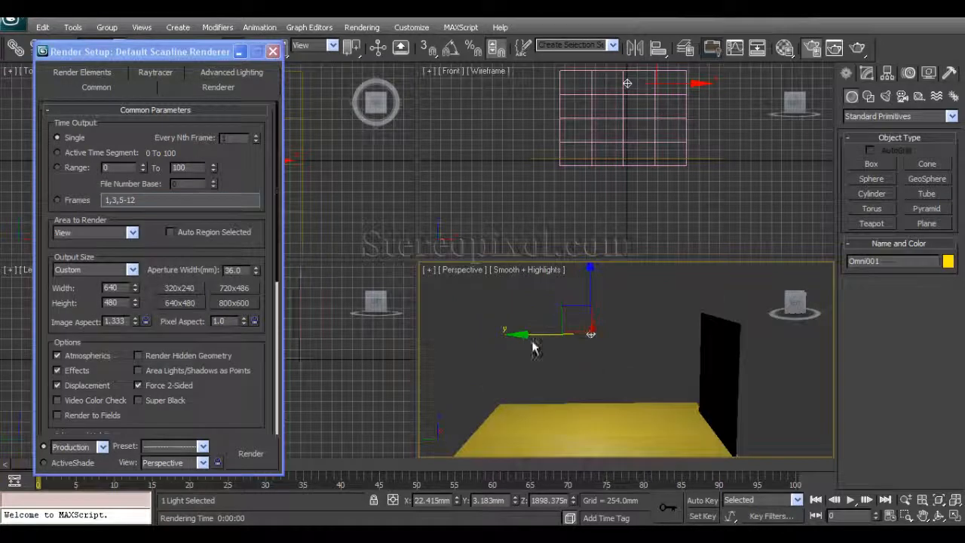
left_click_drag(590, 334, 709, 333)
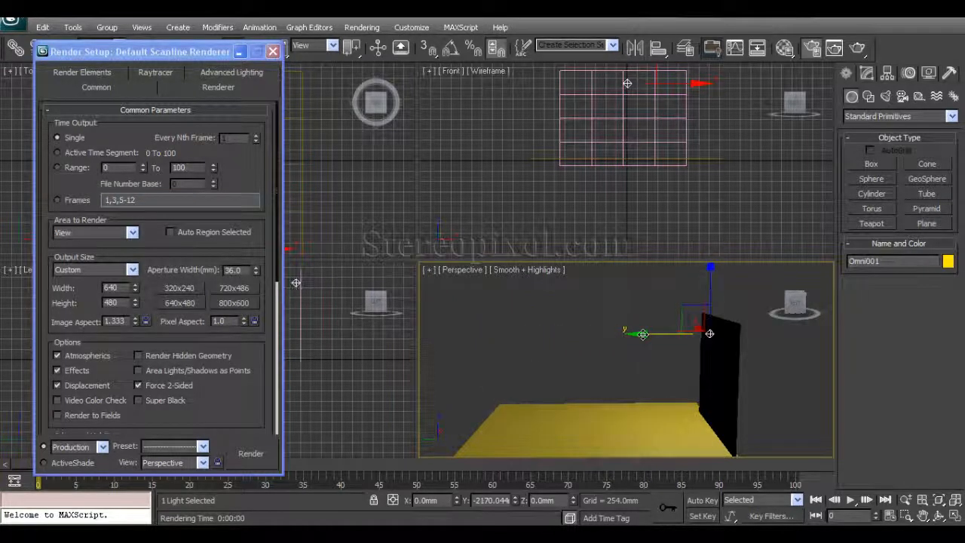
mouse_move(764, 385)
middle_mouse_down("alt")
mouse_move(754, 370)
mouse_move(746, 388)
mouse_move(754, 381)
middle_mouse_up("alt")
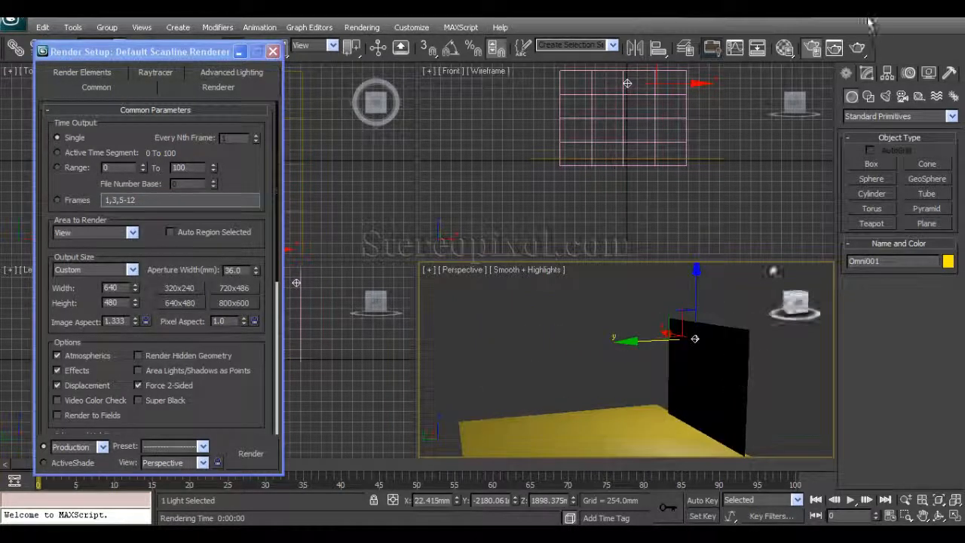
left_click(857, 48)
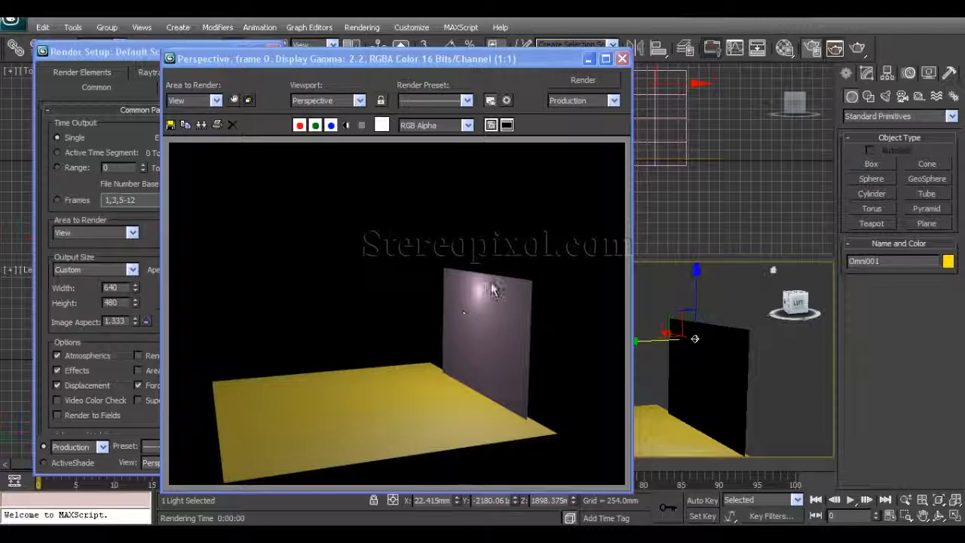
Step: Inspect the light beside the vertical plane, and in Paint sketch a slanted ray from the wall's upper corner down across it
middle_click_drag(678, 354, 747, 387, "alt")
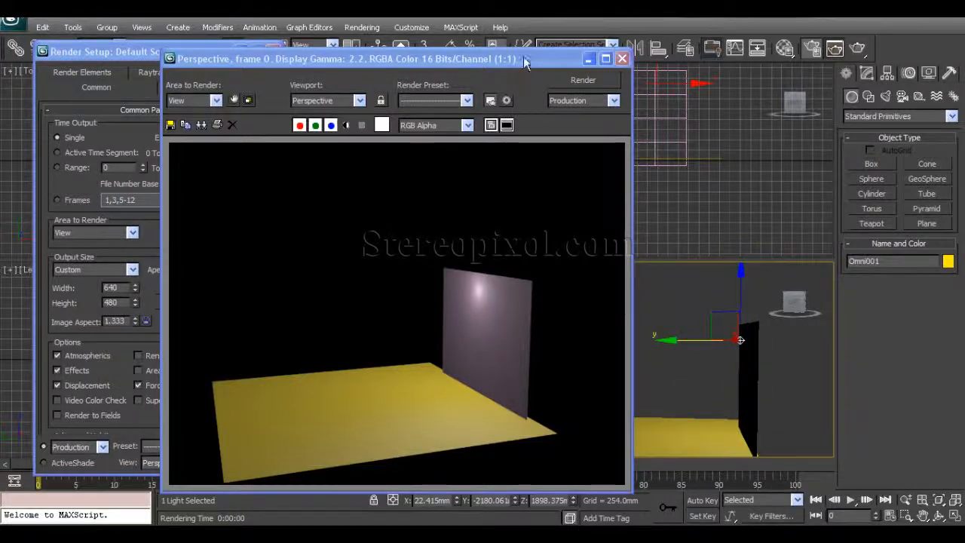
left_click_drag(527, 60, 453, 49)
middle_click_drag(673, 352, 720, 450, "alt")
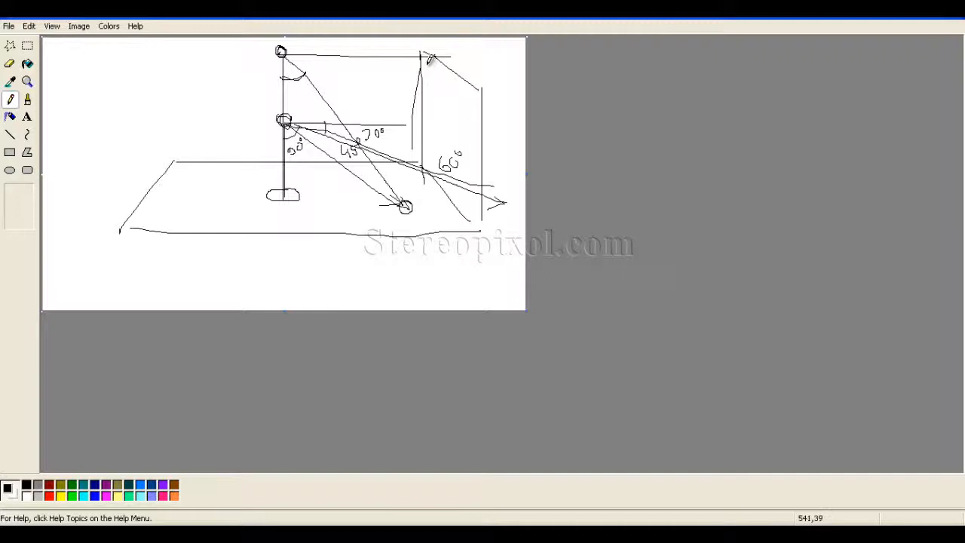
left_click_drag(422, 55, 463, 160)
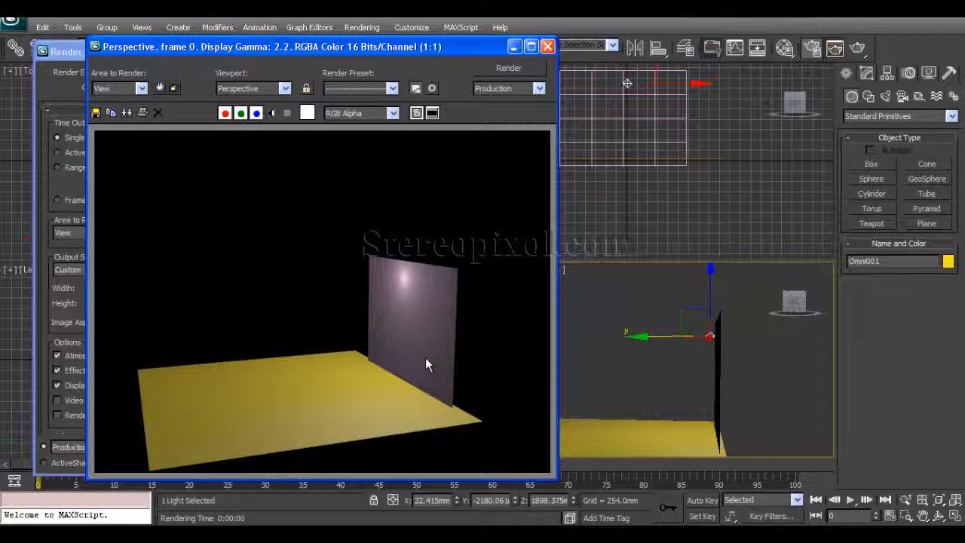
Step: Back in 3ds Max, move the Omni light away from the wall to Y about -55 mm and render the Perspective view
left_click(668, 371)
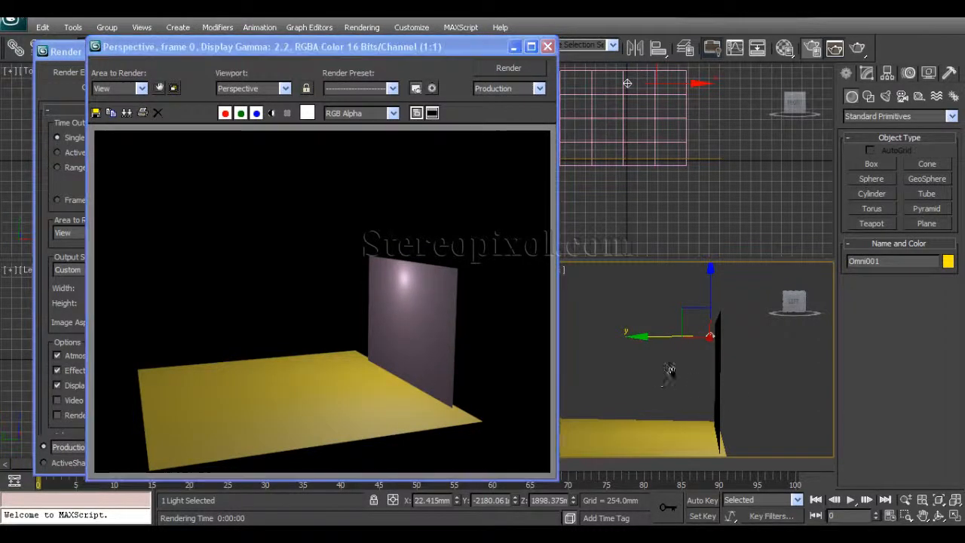
middle_click_drag(668, 371, 706, 407, "alt")
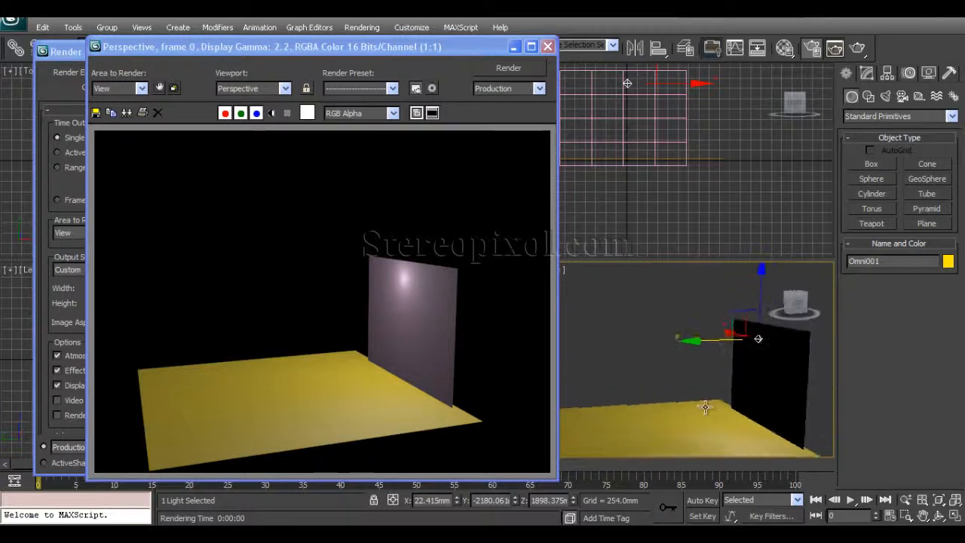
left_click_drag(701, 340, 601, 345)
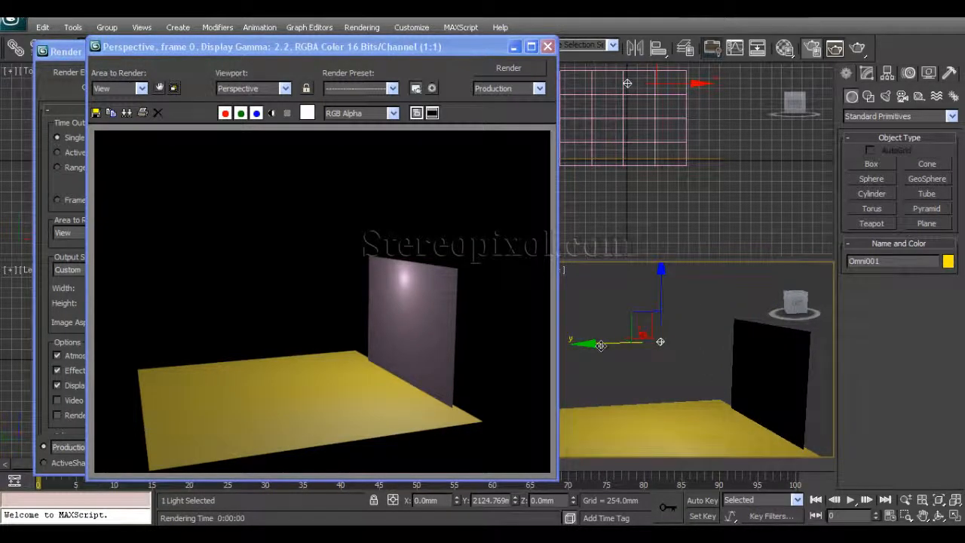
left_click(508, 67)
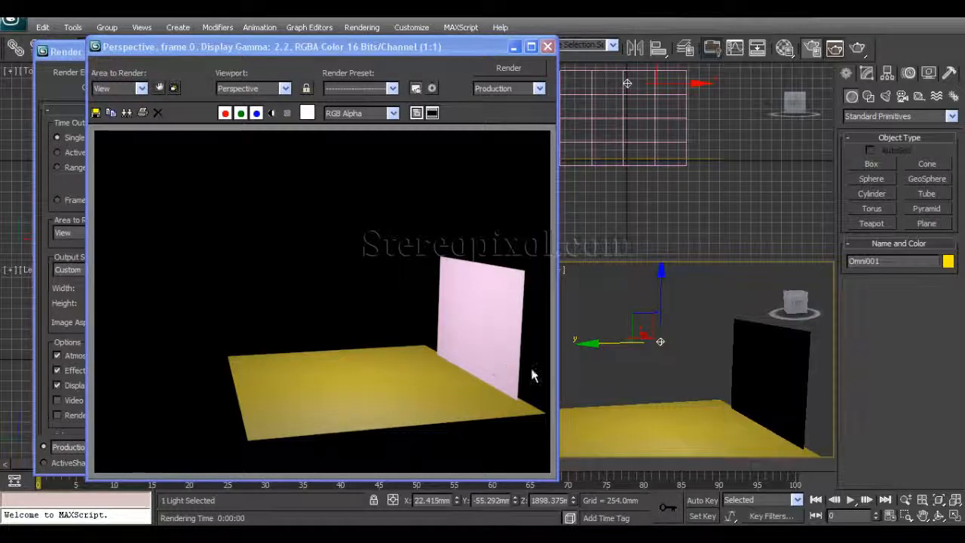
Step: Shift the Omni light slightly along Y to about -27 mm and close the rendered image
middle_click_drag(648, 374, 664, 386, "alt")
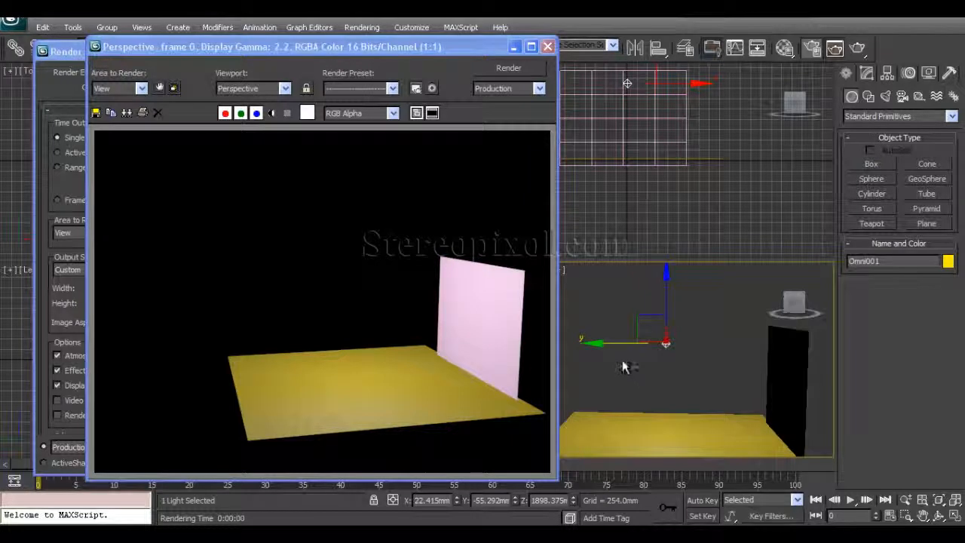
mouse_move(601, 343)
left_mouse_down()
mouse_move(695, 345)
mouse_move(611, 344)
left_mouse_up()
mouse_move(681, 397)
middle_mouse_down("alt")
mouse_move(713, 398)
mouse_move(681, 388)
mouse_move(686, 406)
mouse_move(670, 377)
mouse_move(687, 387)
middle_mouse_up("alt")
left_click(548, 46)
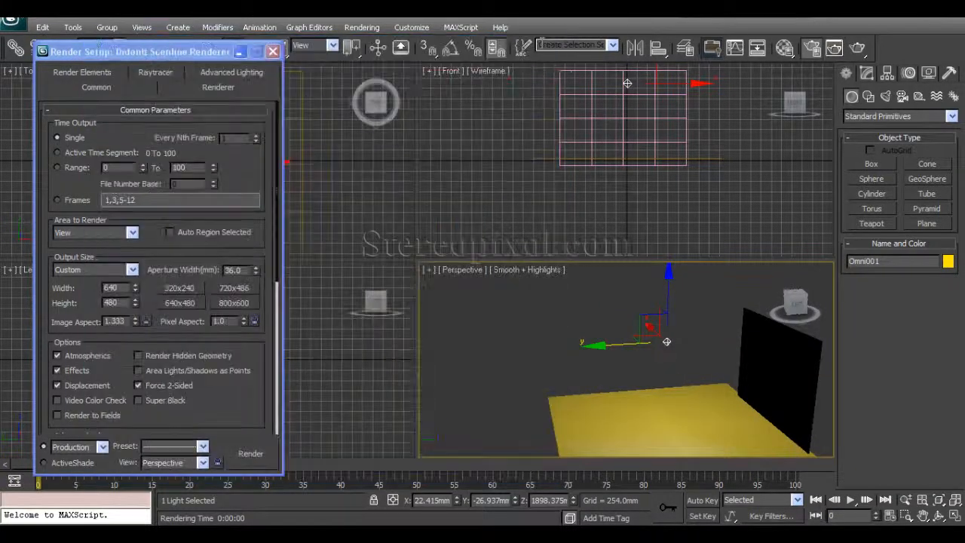
Step: Open the Omni light's modifiable parameters and view the light's position relative to both planes
middle_click_drag(585, 347, 592, 378, "alt")
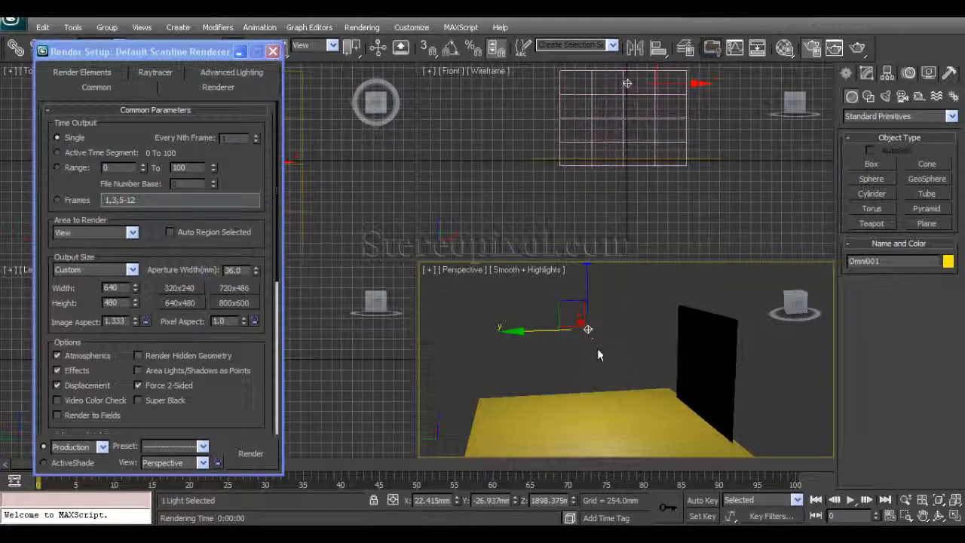
middle_click_drag(562, 309, 603, 359, "alt")
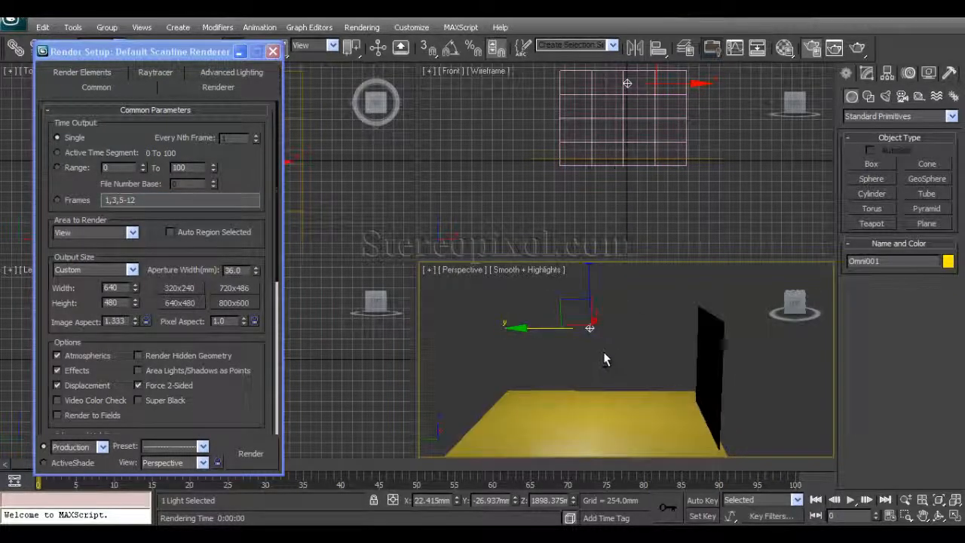
left_click(866, 73)
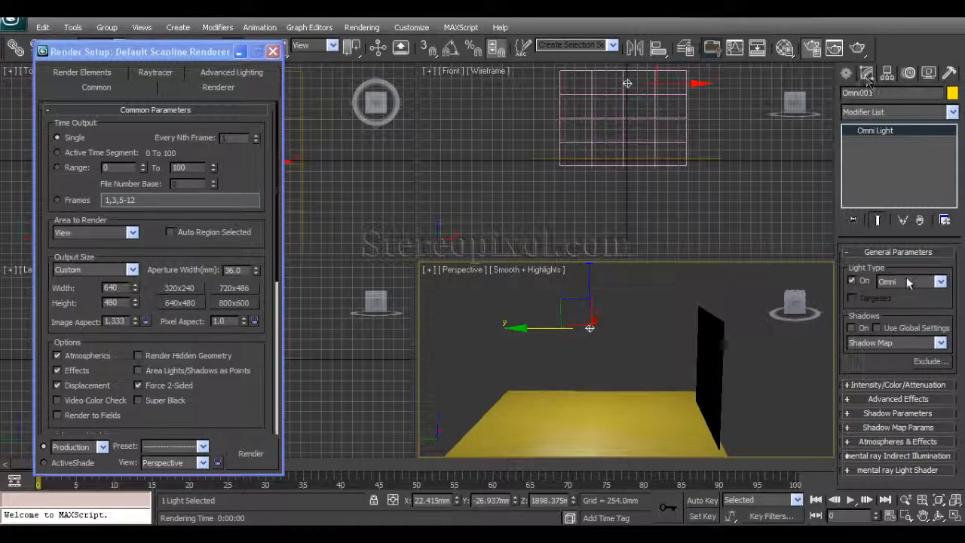
middle_click_drag(662, 332, 648, 347, "alt")
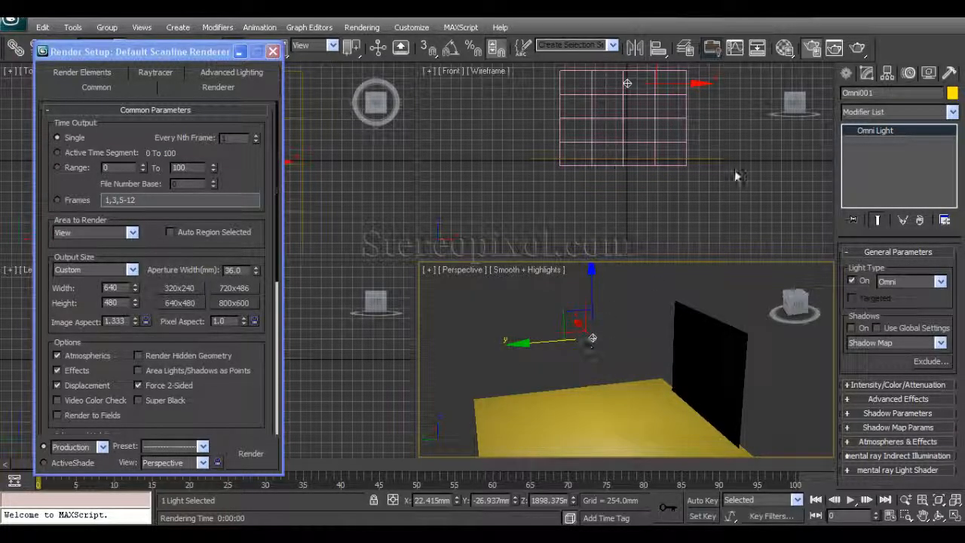
Step: Toggle the Omni light off and on repeatedly, leaving it on, to compare the shading of both planes in the Perspective view
left_click(852, 280)
left_click(852, 281)
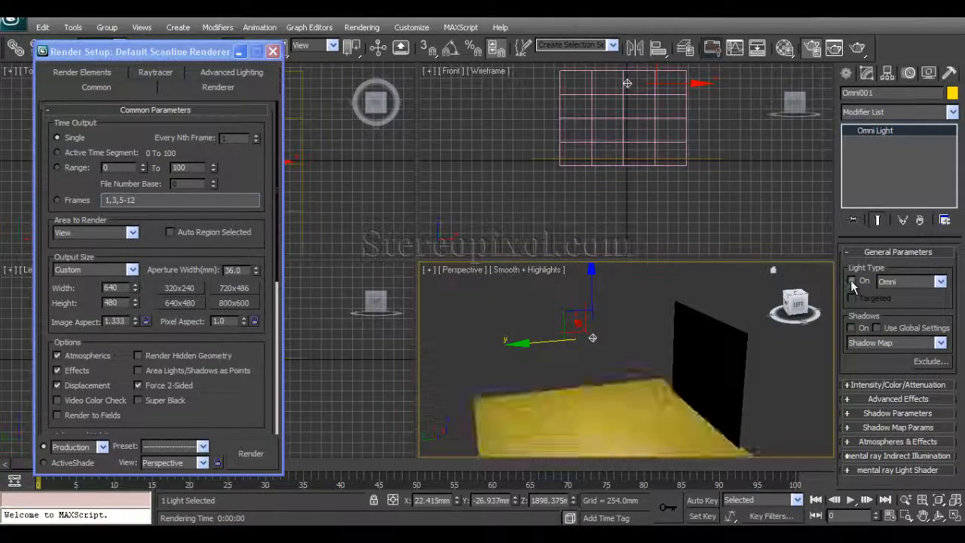
left_click(851, 280)
left_click(851, 280)
left_click(851, 281)
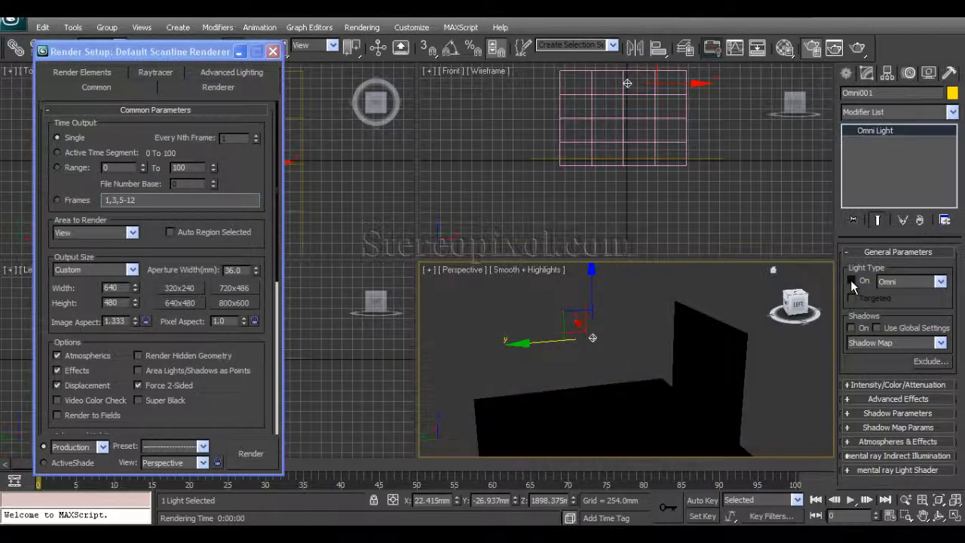
left_click(851, 280)
left_click(851, 281)
left_click(851, 280)
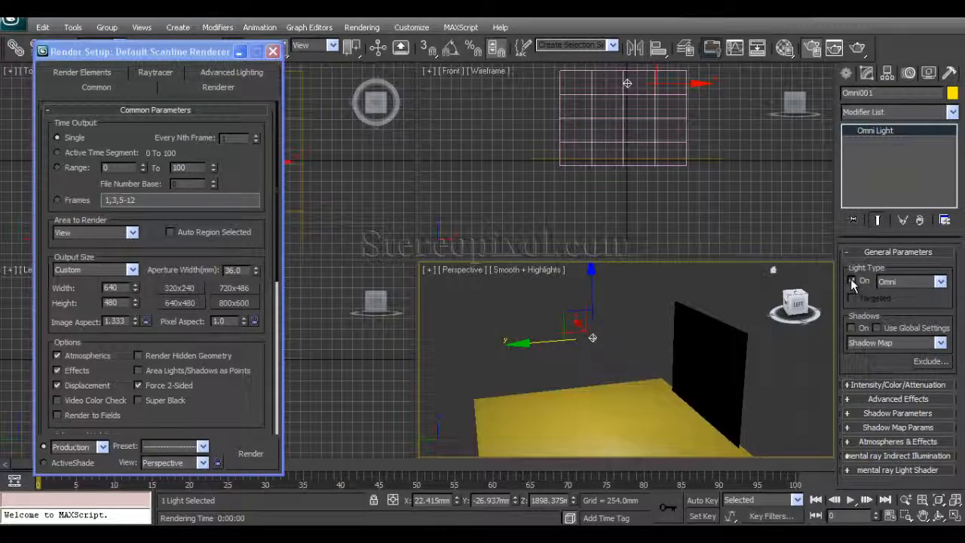
left_click(851, 281)
mouse_move(649, 381)
middle_mouse_down("alt")
mouse_move(676, 384)
mouse_move(658, 377)
middle_mouse_up("alt")
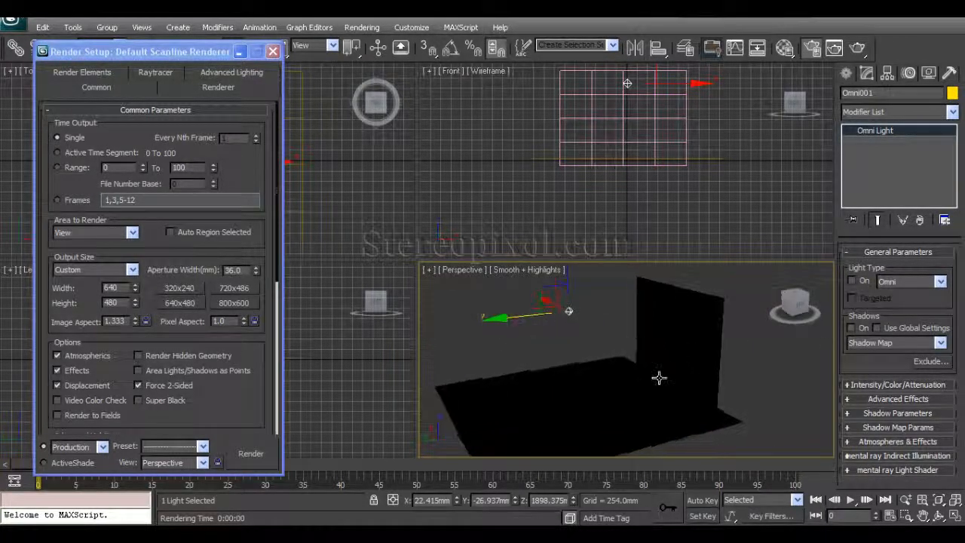
left_click(851, 280)
left_click(678, 313)
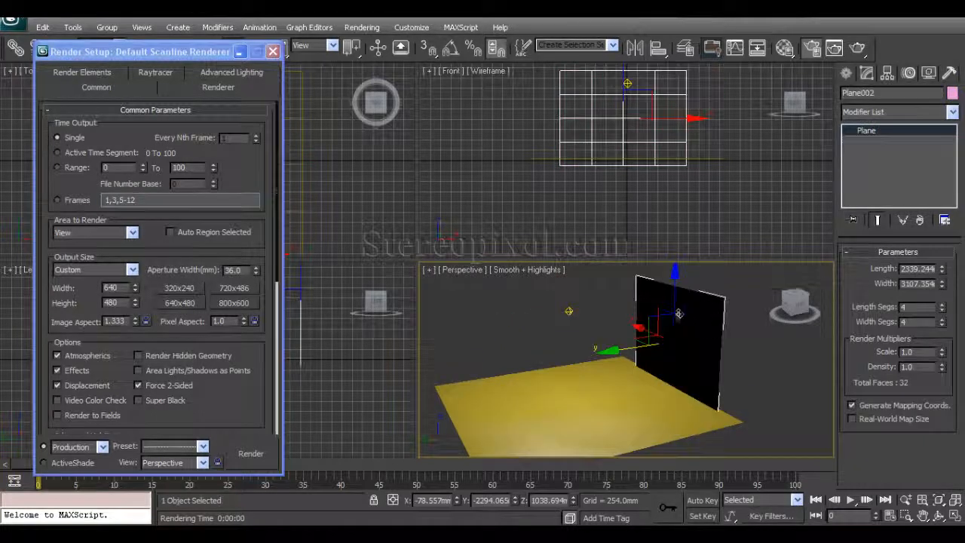
left_click(427, 270)
left_click(462, 395)
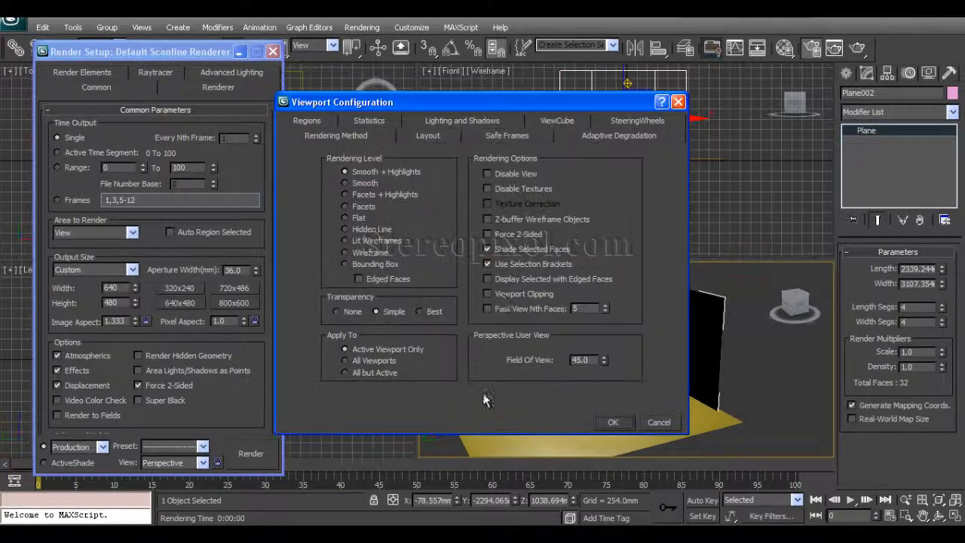
left_click(659, 422)
Step: Enable Force 2-Sided in the Perspective viewport's configuration and check the vertical plane from another angle
left_click(430, 271)
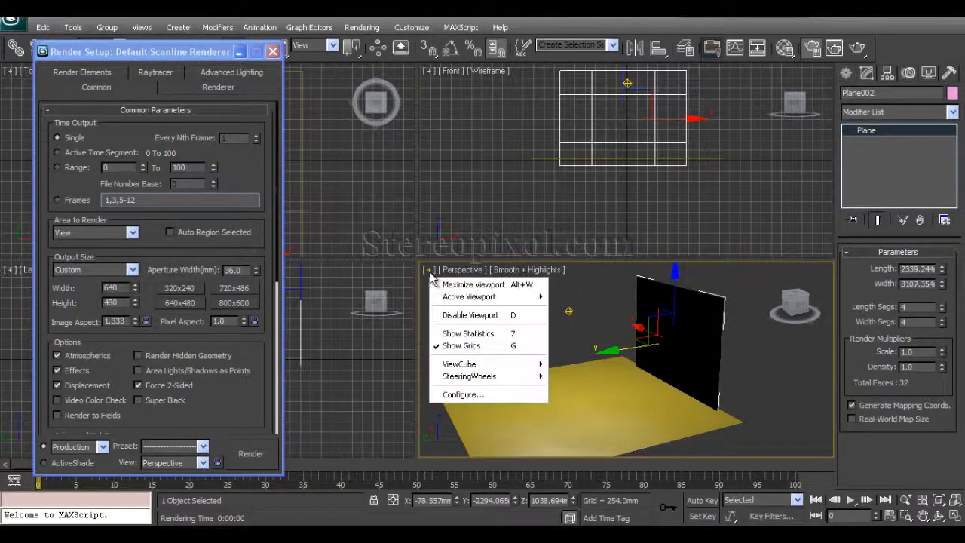
left_click(461, 395)
left_click(487, 263)
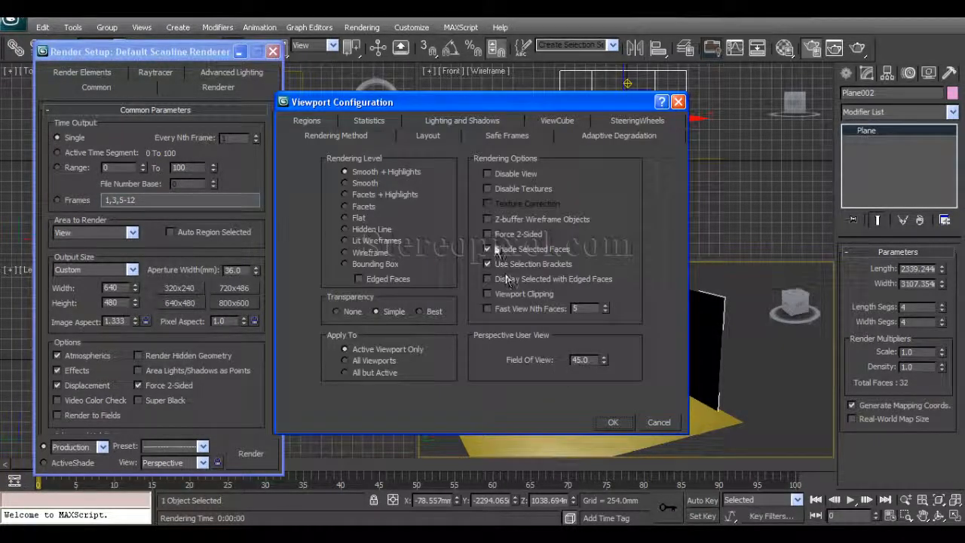
left_click(502, 236)
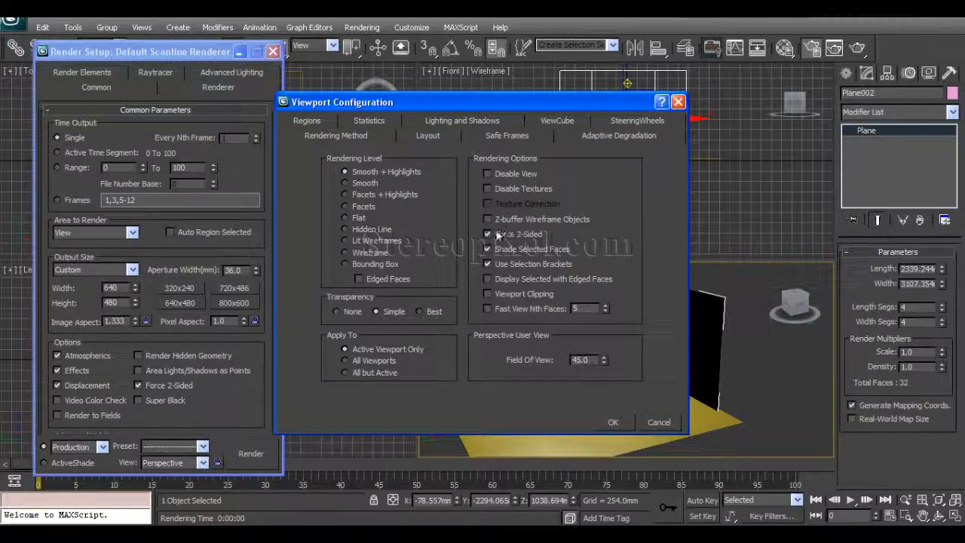
left_click(614, 423)
middle_click_drag(659, 381, 681, 337, "alt")
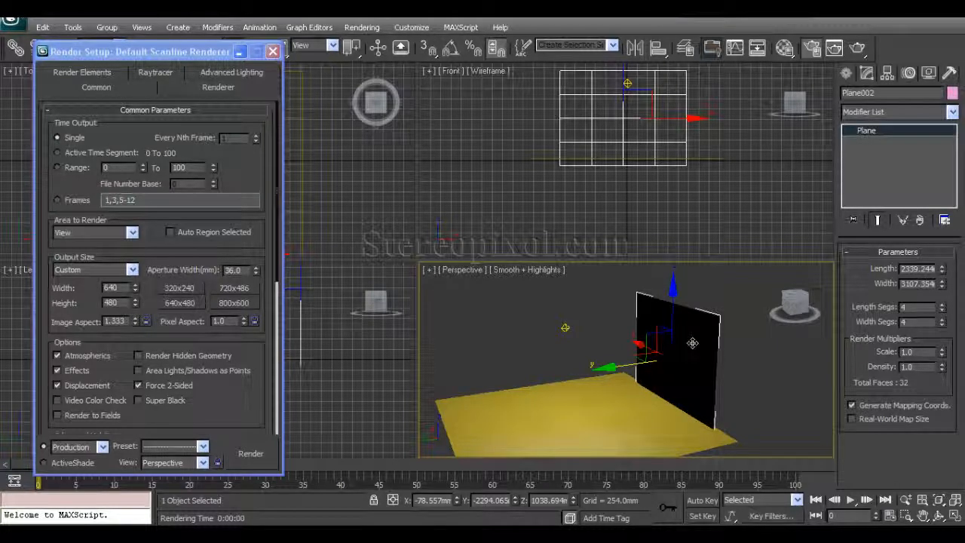
middle_click_drag(595, 338, 587, 342, "alt")
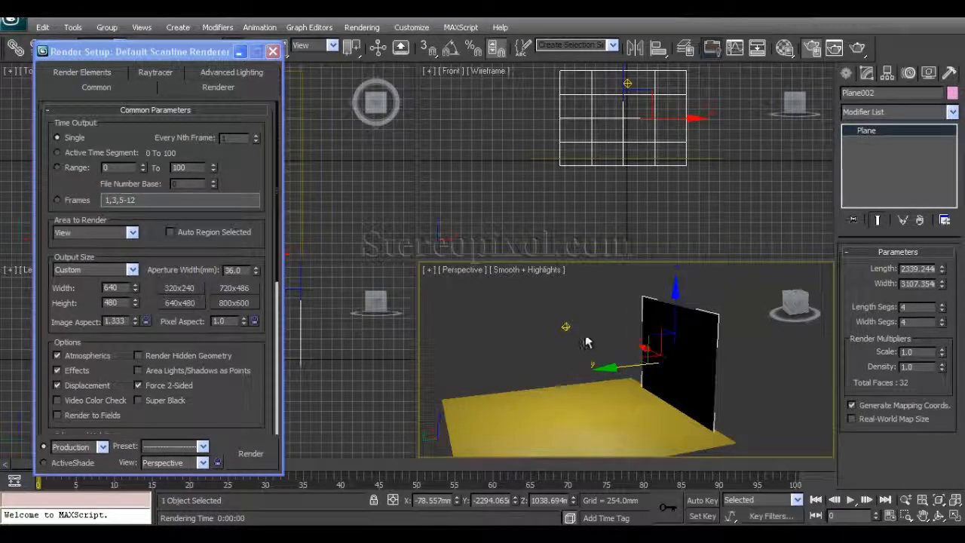
Step: Set the Perspective viewport to be illuminated with Default Lights, using the 2 Lights option
left_click(427, 270)
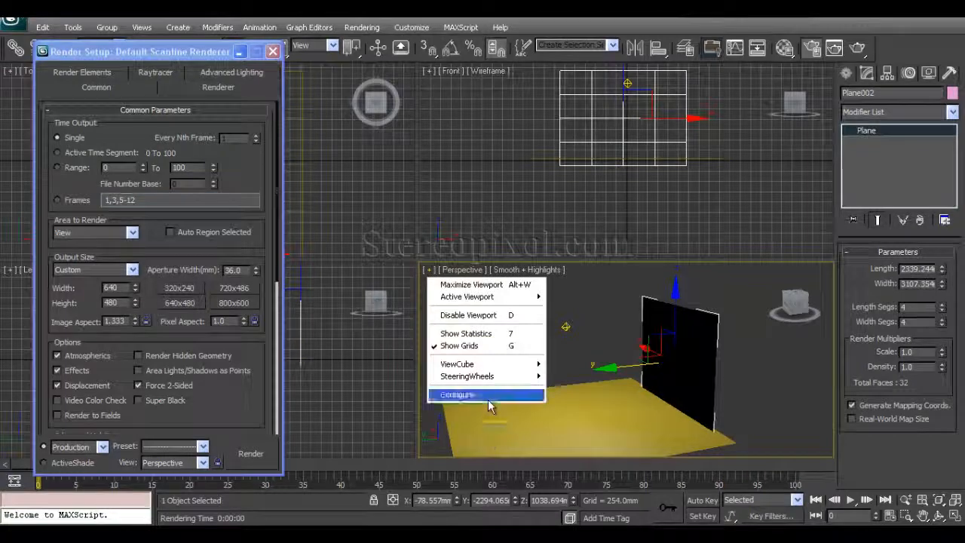
left_click(488, 398)
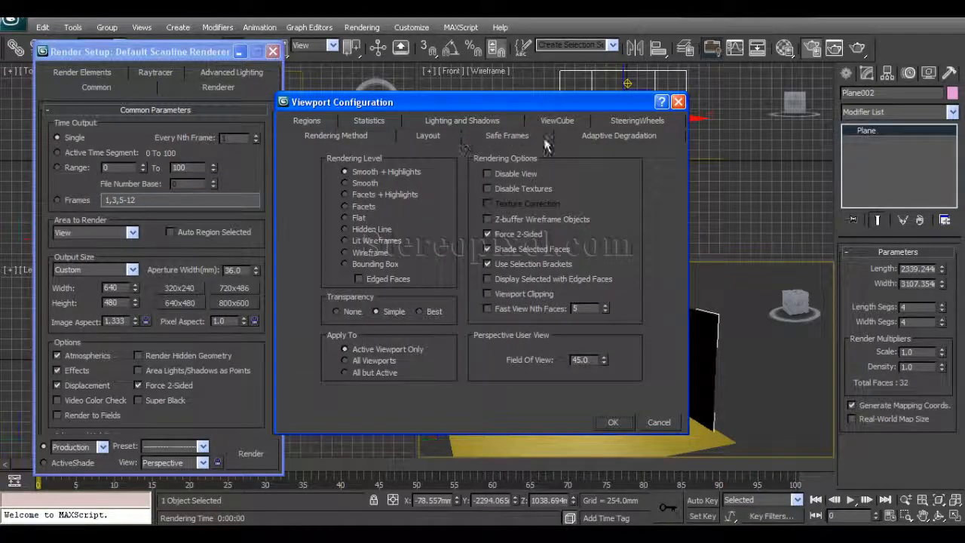
left_click(448, 121)
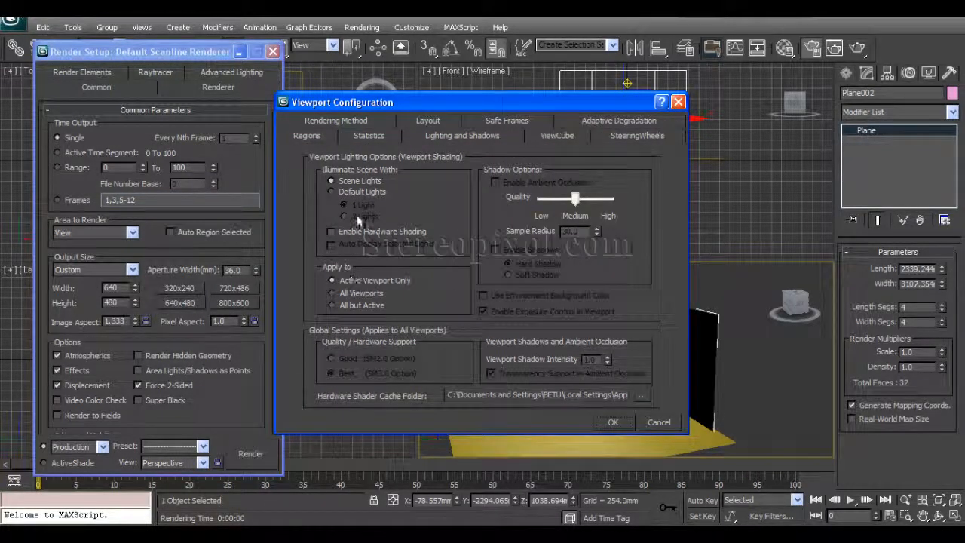
left_click(332, 191)
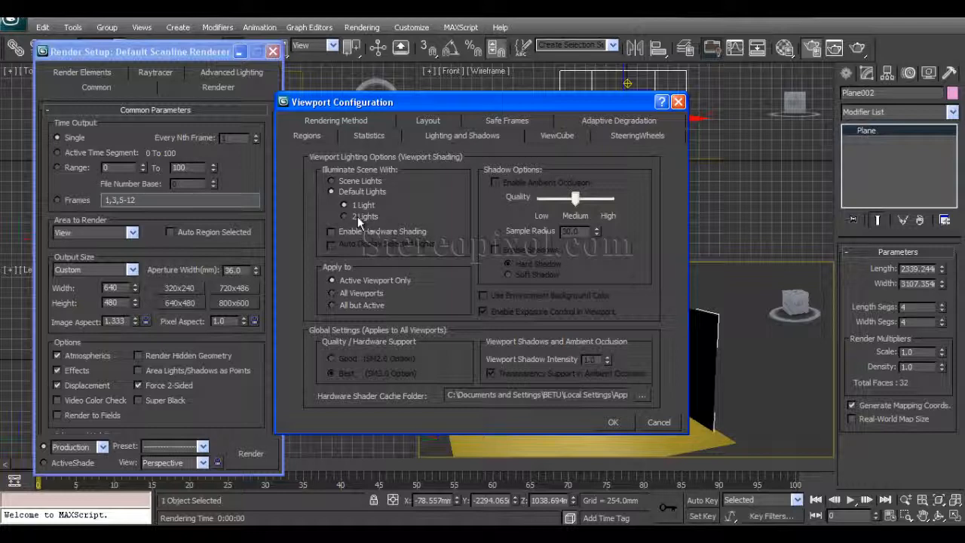
left_click(359, 218)
left_click(613, 422)
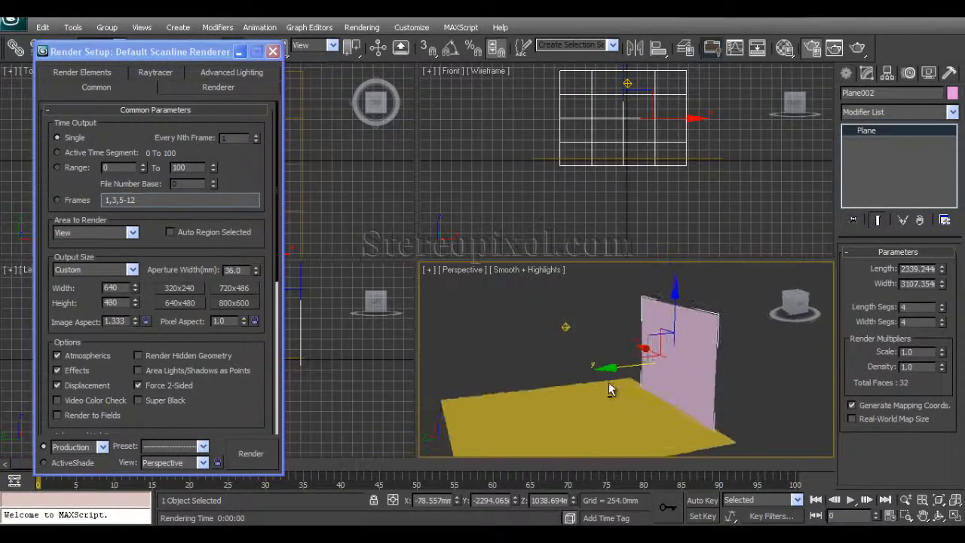
Step: Return the Perspective viewport's illumination to Scene Lights and verify the choice in the viewport configuration
left_click(517, 276)
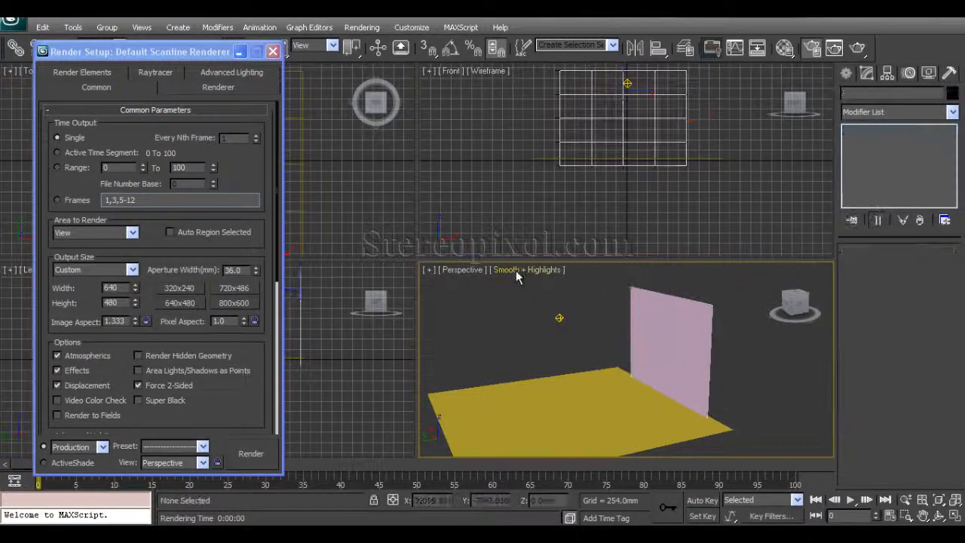
left_click(517, 271)
mouse_move(575, 356)
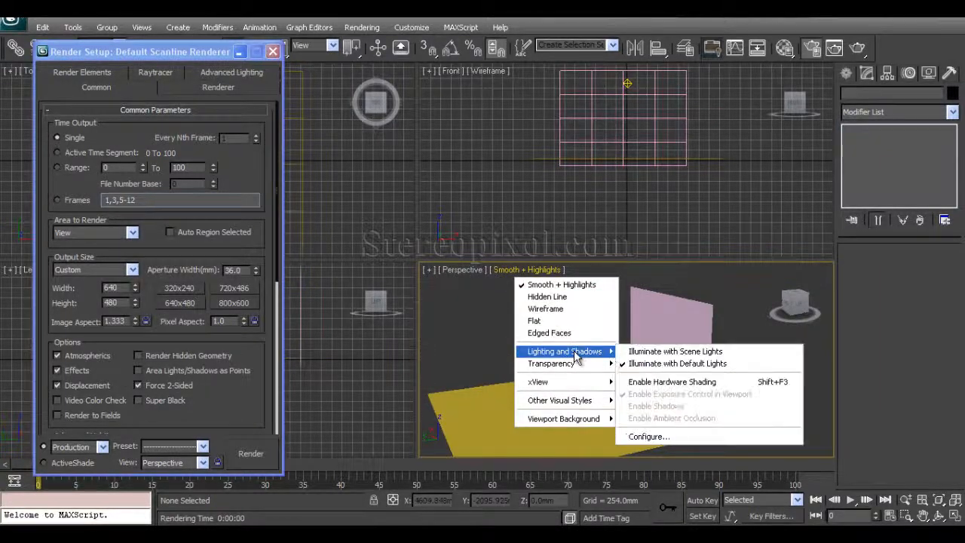
left_click(669, 352)
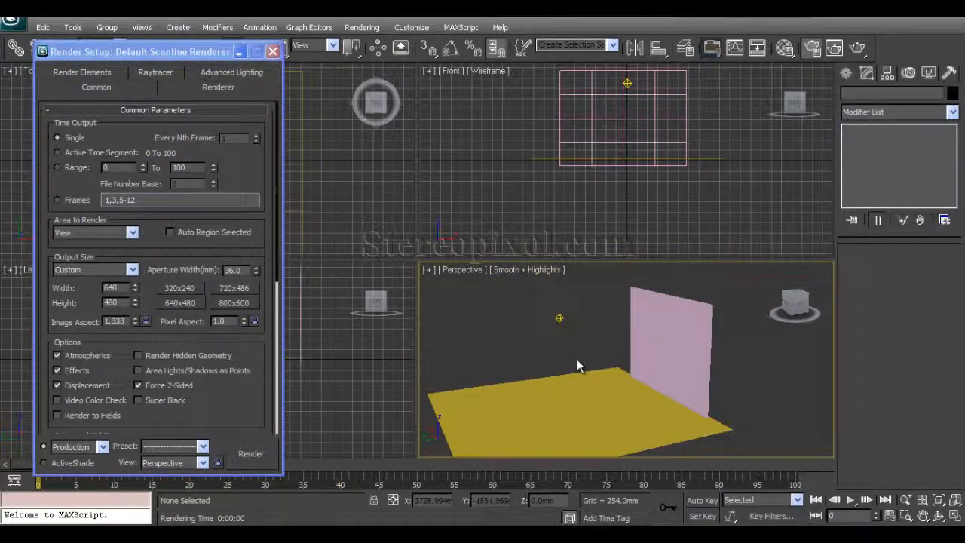
left_click(428, 270)
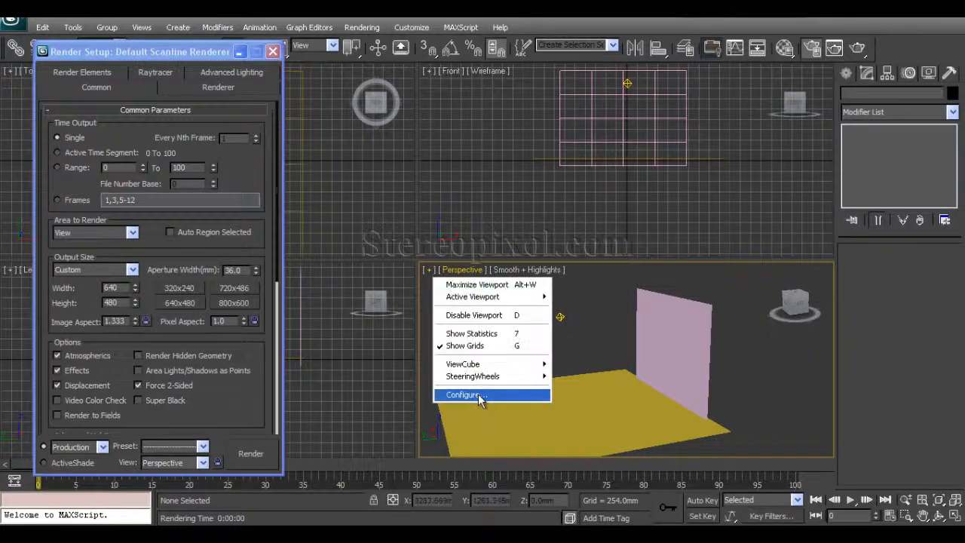
left_click(463, 394)
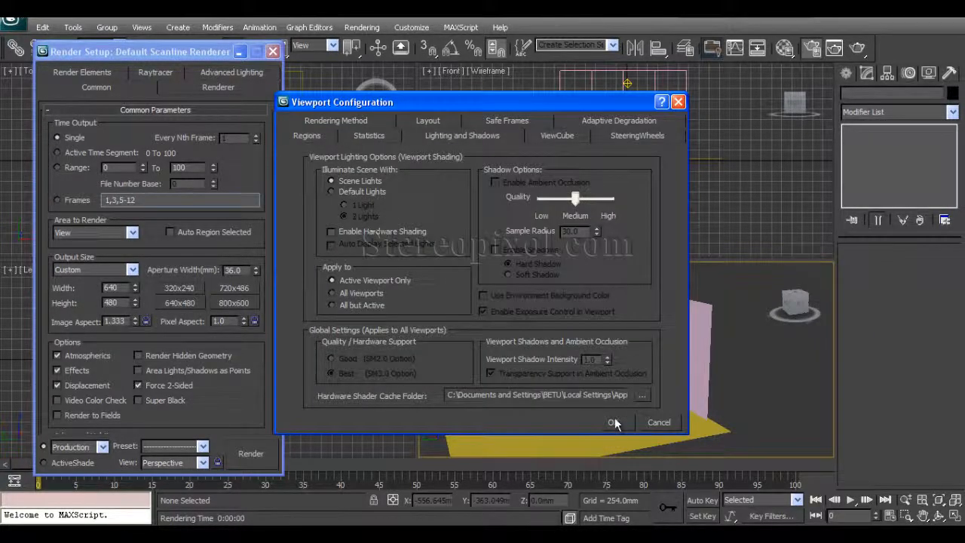
left_click(613, 422)
mouse_move(633, 392)
middle_mouse_down()
mouse_move(668, 376)
mouse_move(633, 389)
mouse_move(637, 397)
mouse_move(627, 392)
mouse_move(633, 399)
middle_mouse_up()
Step: Select the Omni light and toggle it off and on again to compare the scene with and without its light
left_click(558, 322)
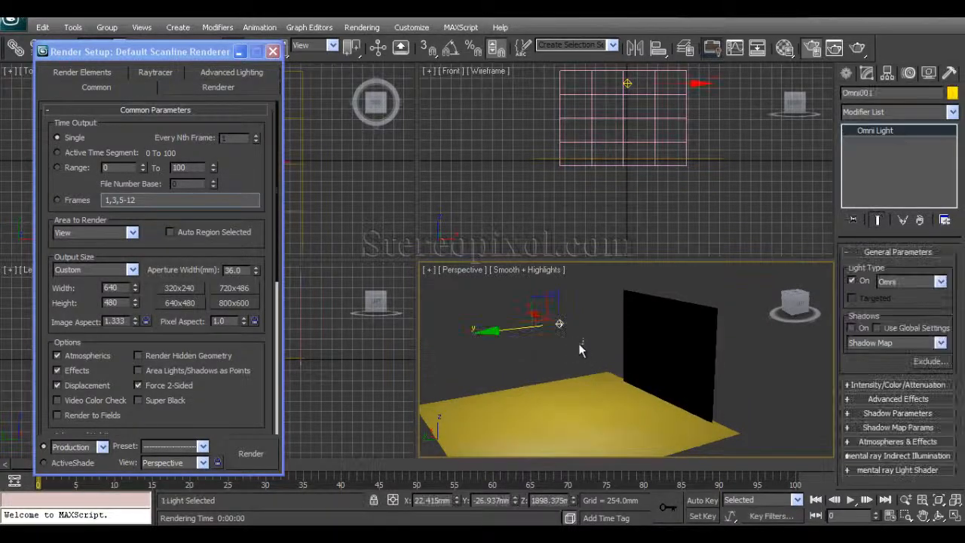
left_click(852, 281)
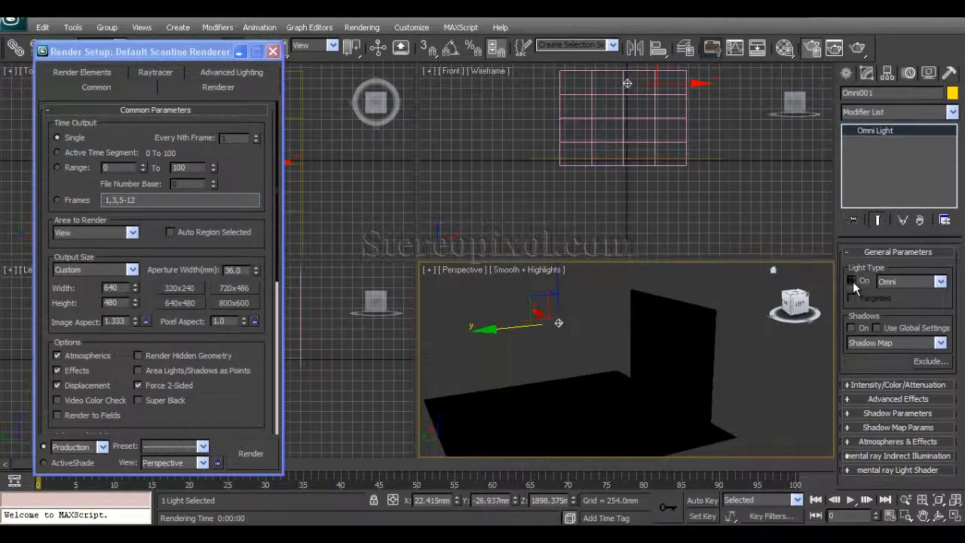
left_click(852, 281)
left_click(853, 281)
left_click(852, 281)
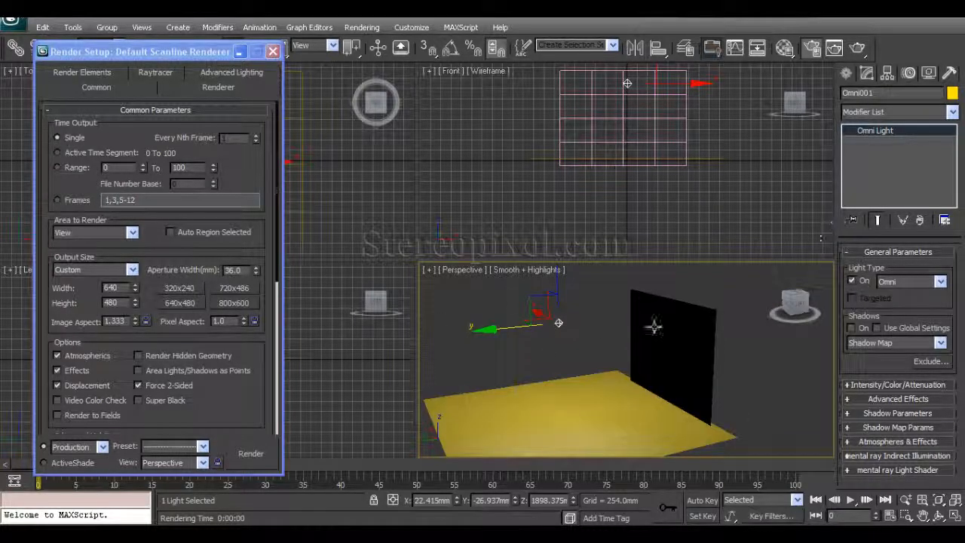
Step: Turn the Omni light off, render the Perspective view, and close the rendered image
left_click(852, 281)
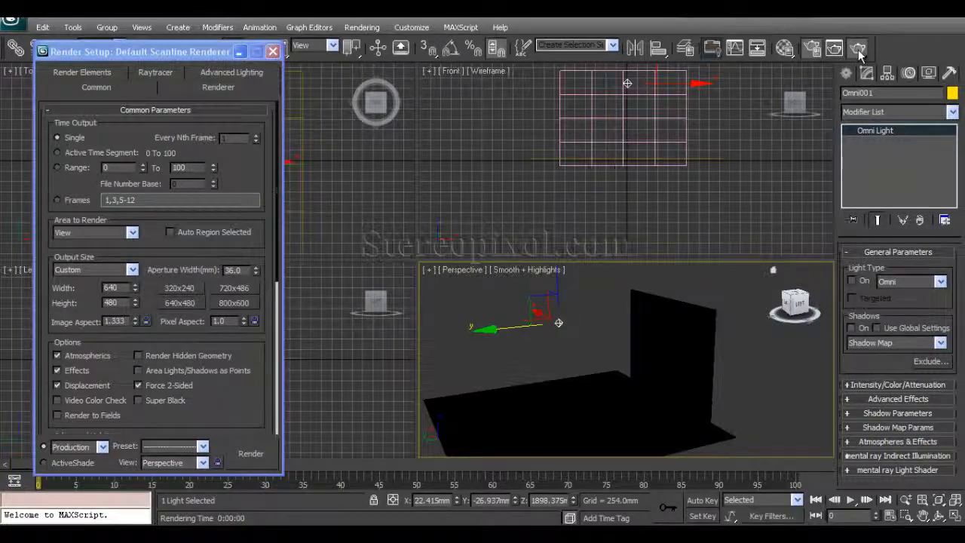
left_click(858, 49)
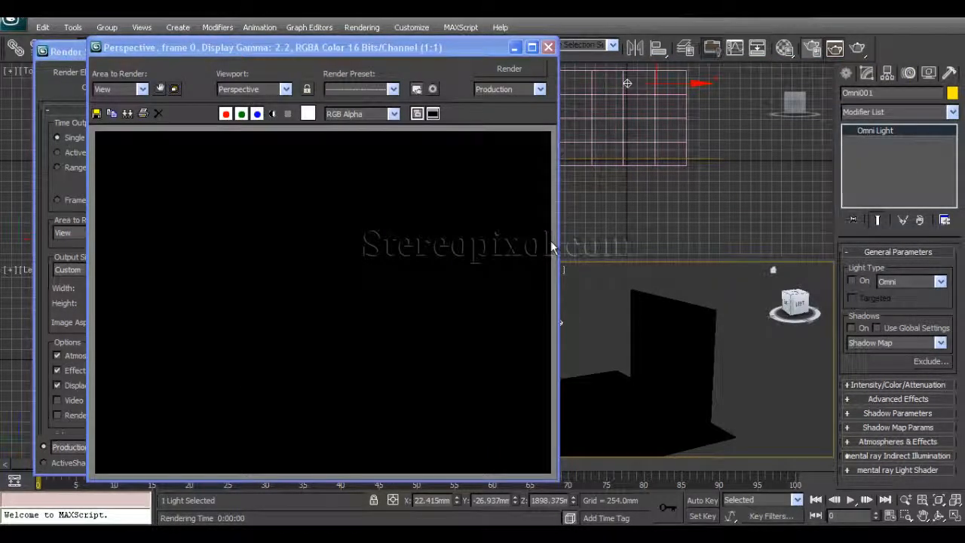
left_click(548, 47)
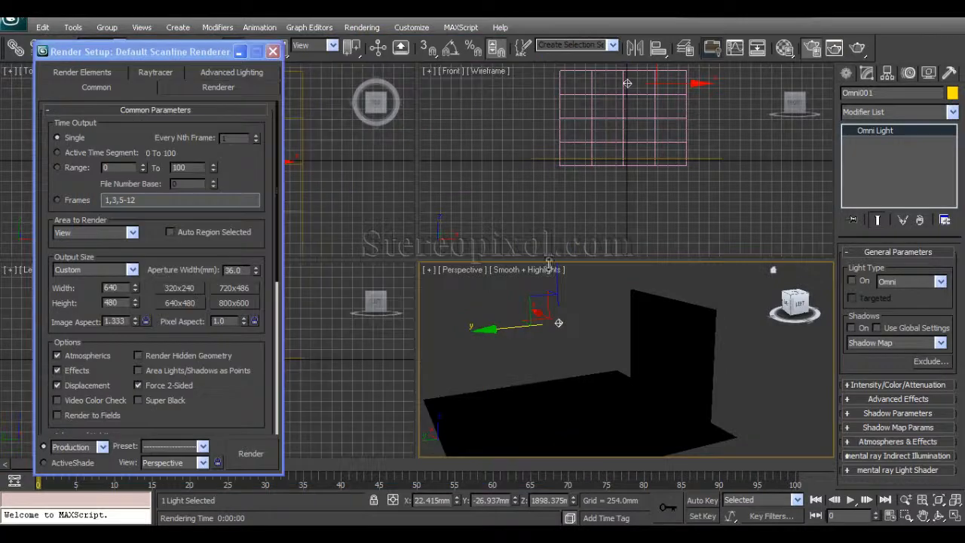
Step: Delete the Omni light, render the Perspective view under default lighting, and close the rendered image
left_click(544, 345)
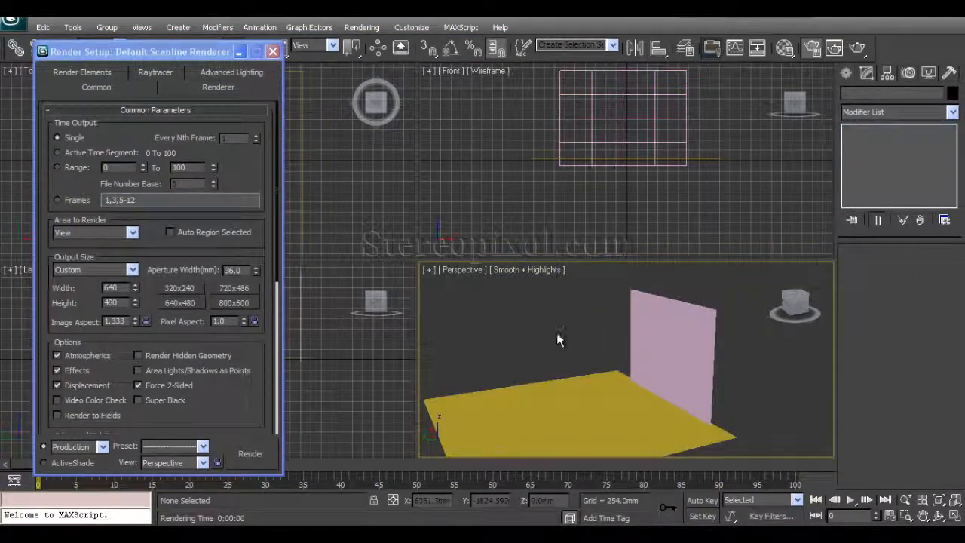
left_click(850, 48)
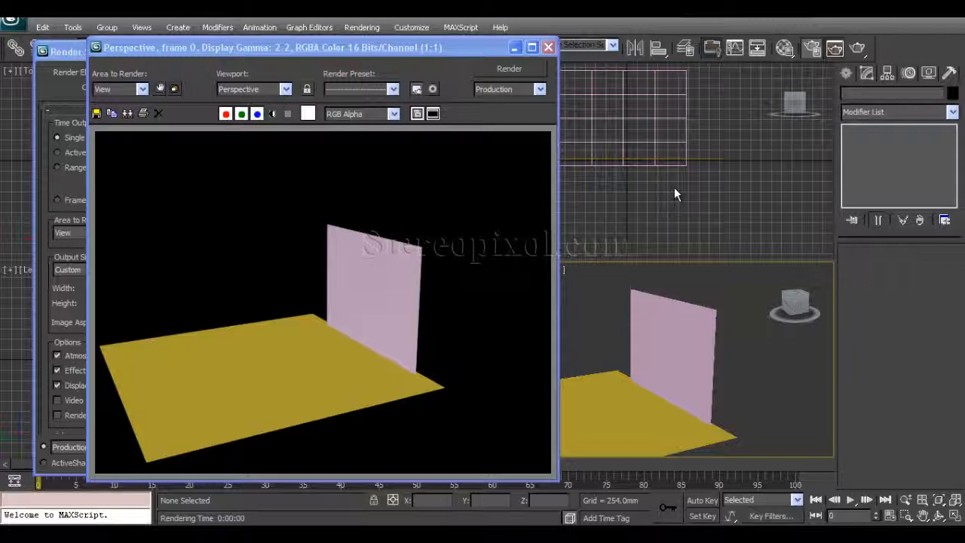
left_click(548, 47)
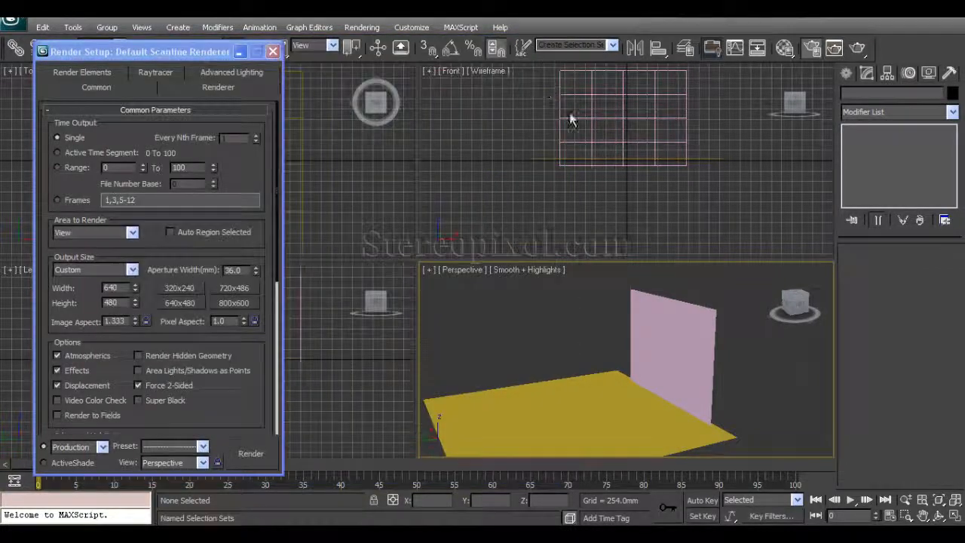
Step: Undo the Omni light's deletion and turn the light back on
key("ctrl+s")
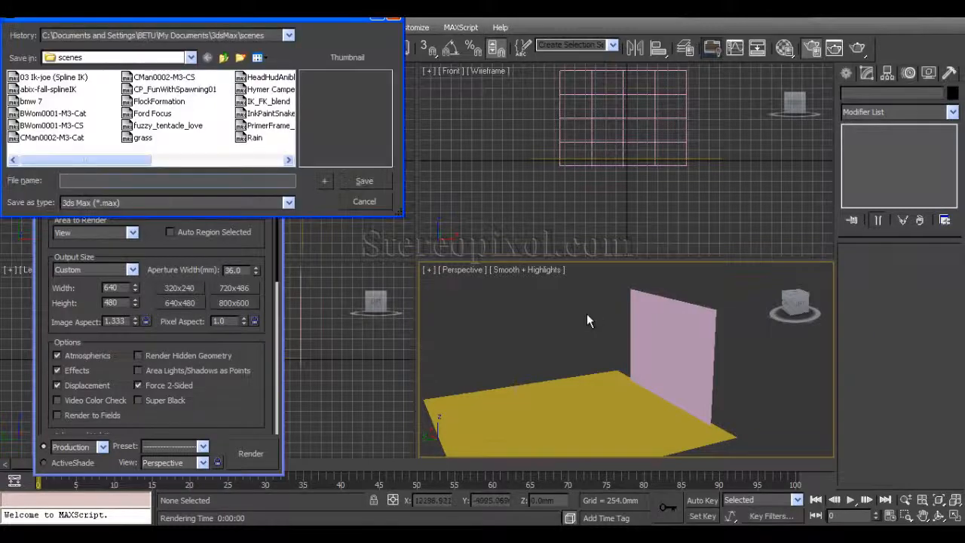
left_click(364, 201)
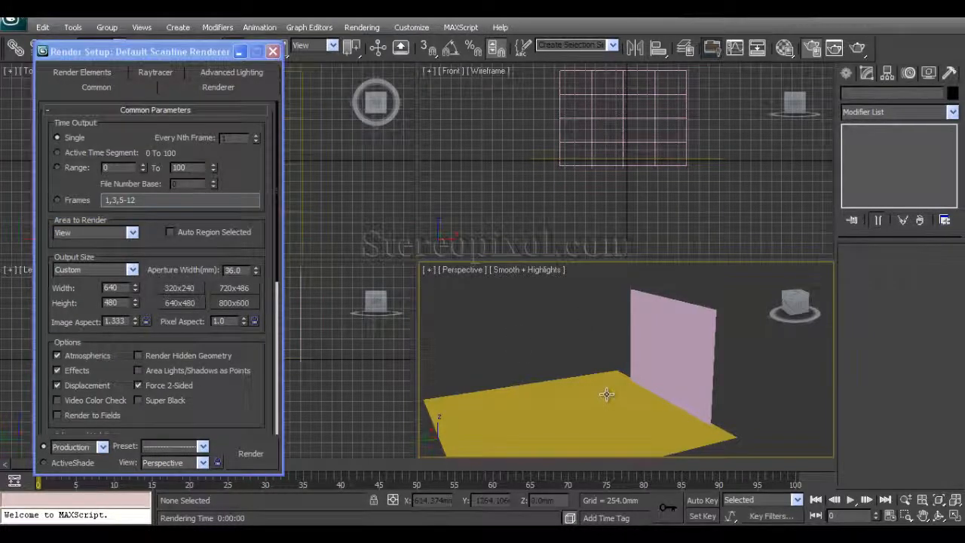
left_click(601, 385)
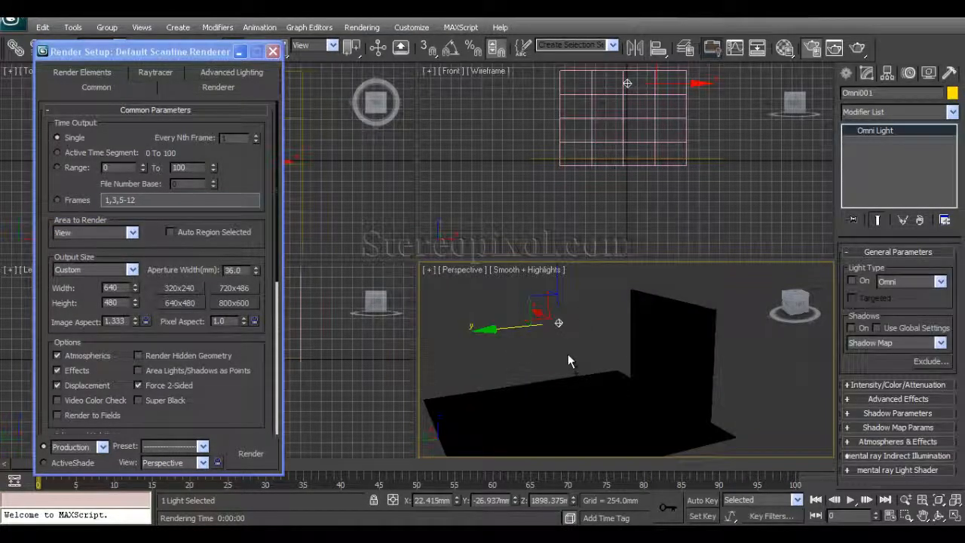
mouse_move(569, 361)
middle_mouse_down("alt")
mouse_move(585, 332)
mouse_move(572, 355)
middle_mouse_up("alt")
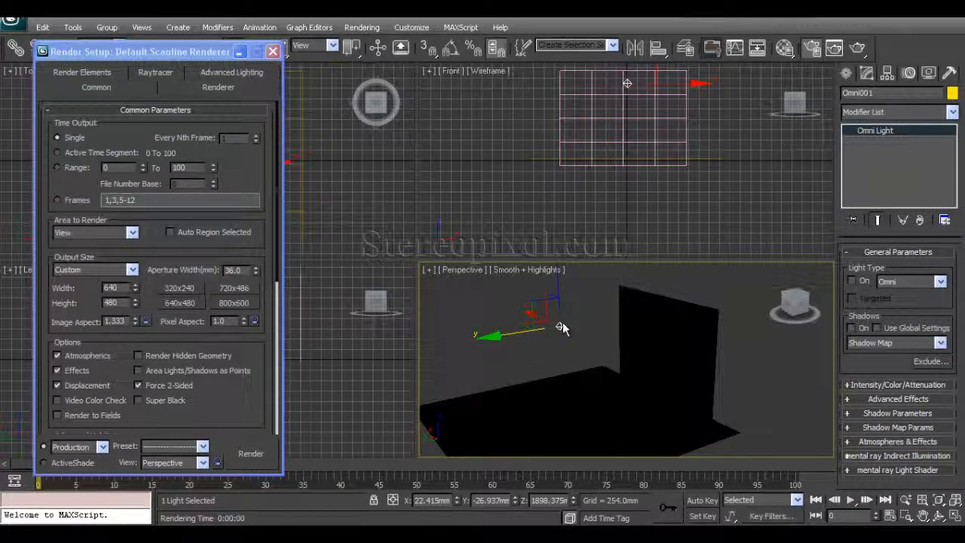
left_click(852, 280)
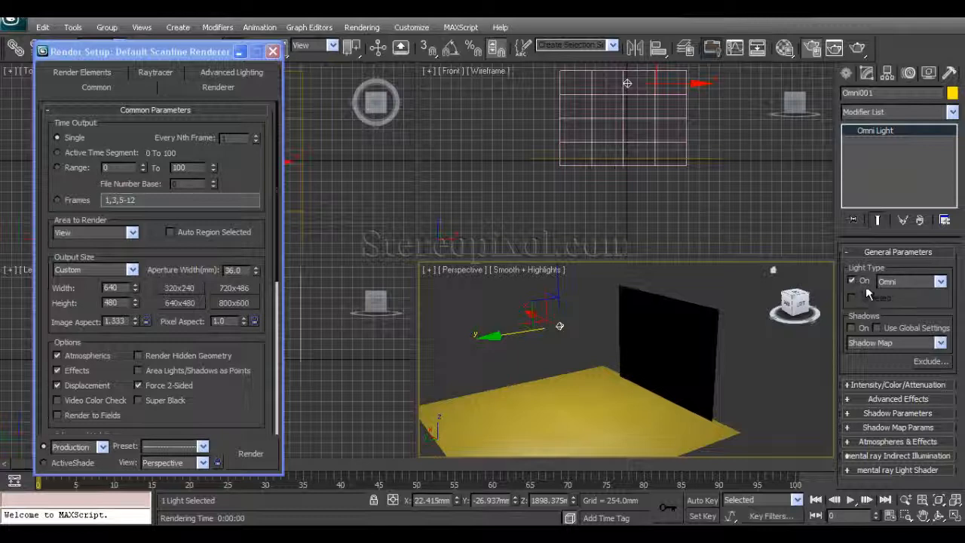
Step: Switch the Omni light's type to Spot and to Directional, returning it to Omni after each change
left_click(924, 281)
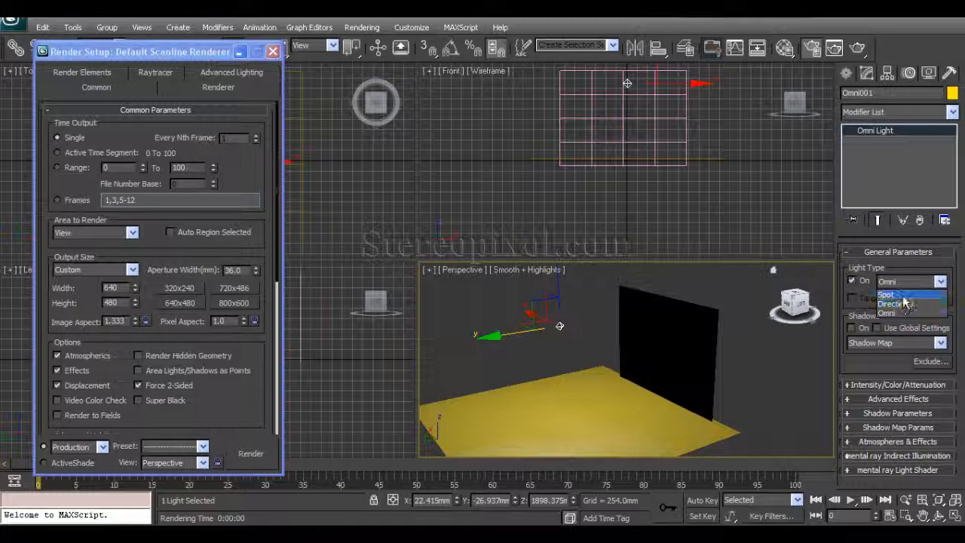
left_click(887, 294)
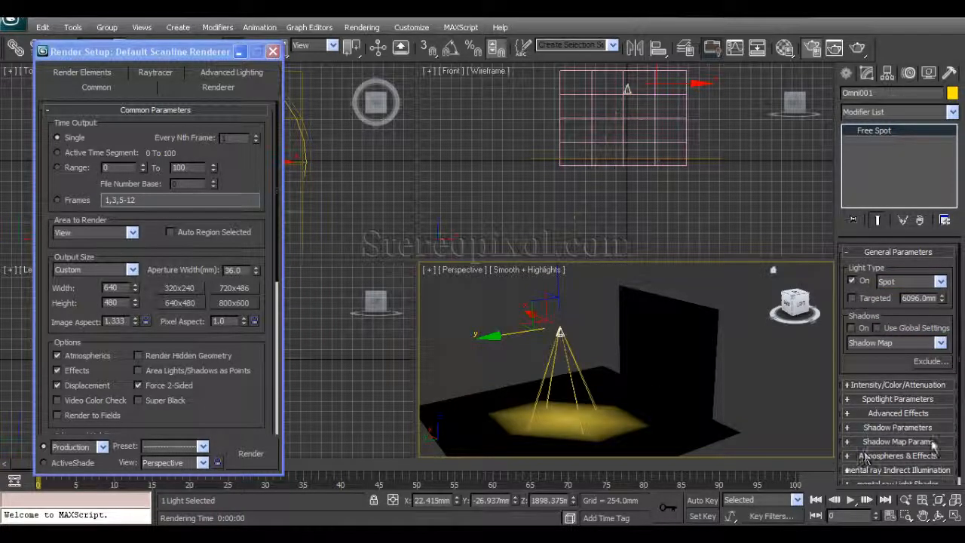
left_click(902, 281)
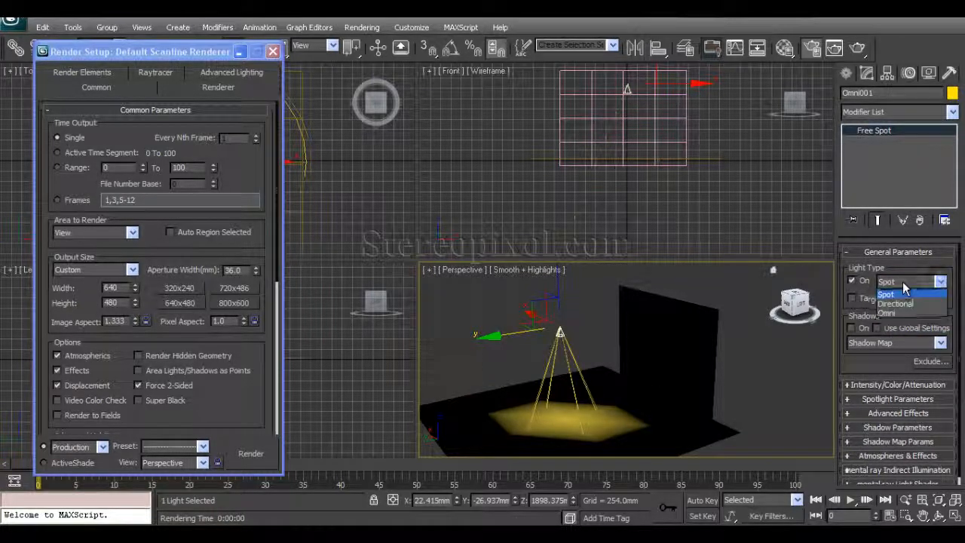
left_click(907, 310)
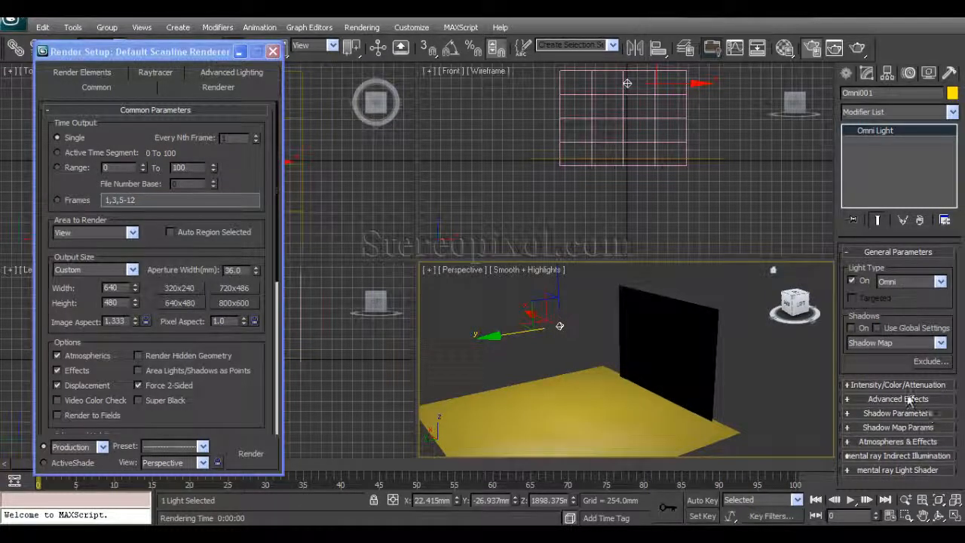
left_click(900, 280)
left_click(895, 303)
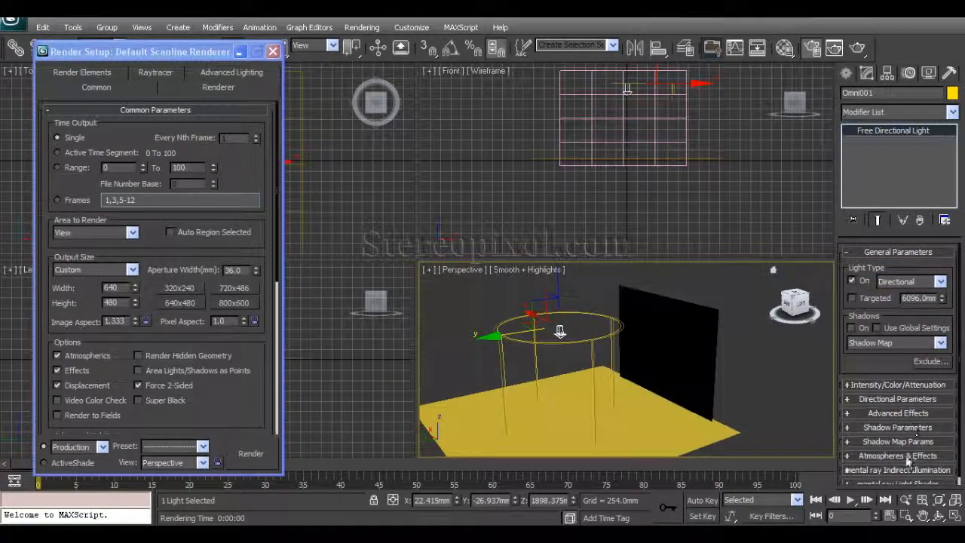
left_click(896, 281)
left_click(898, 311)
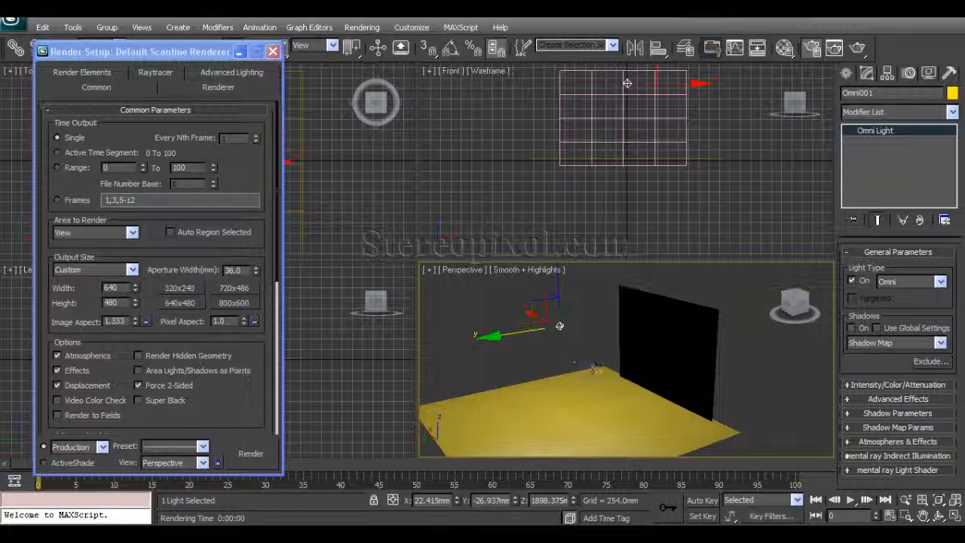
Step: Change the light type to Spot and toggle its Targeted option on and off again
mouse_move(595, 368)
middle_mouse_down("alt")
mouse_move(608, 367)
mouse_move(603, 390)
mouse_move(612, 377)
middle_mouse_up("alt")
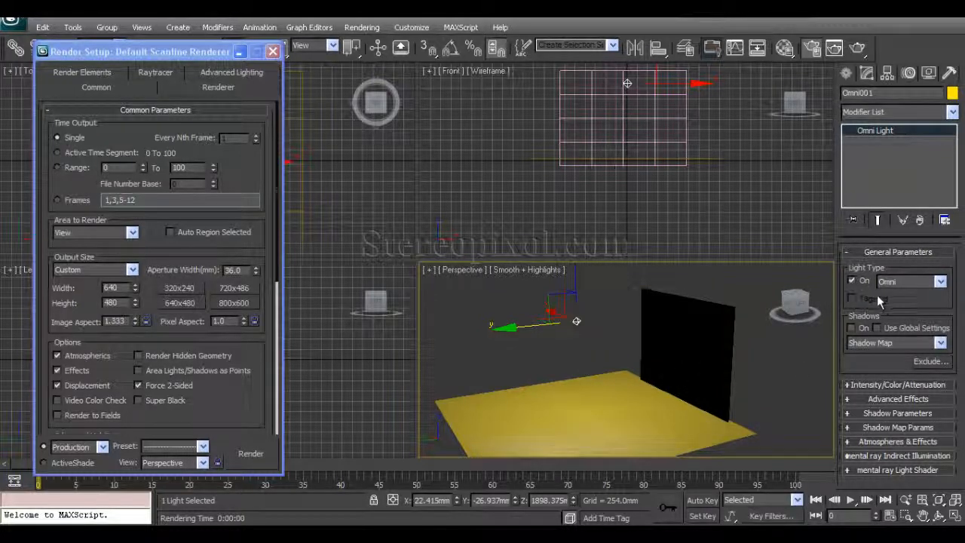
left_click(911, 282)
left_click(916, 297)
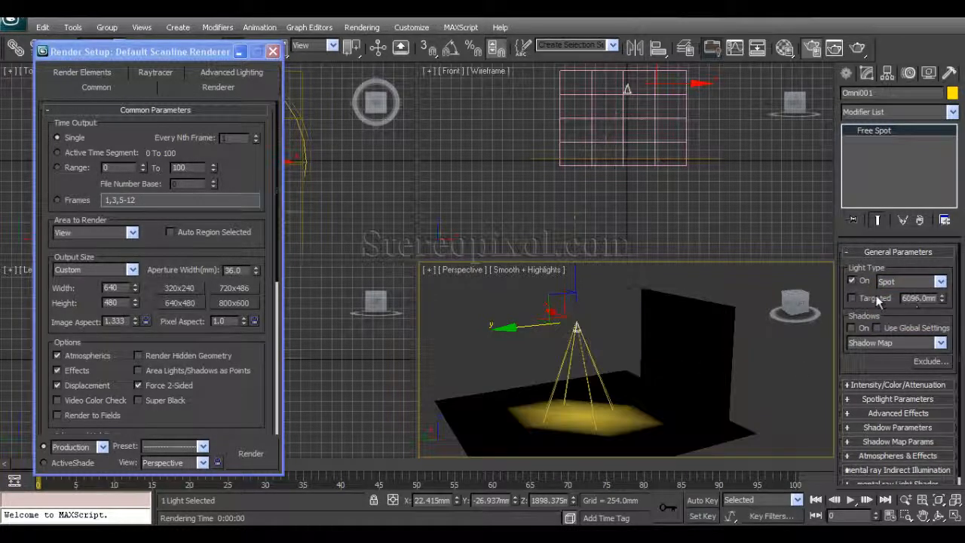
left_click(864, 298)
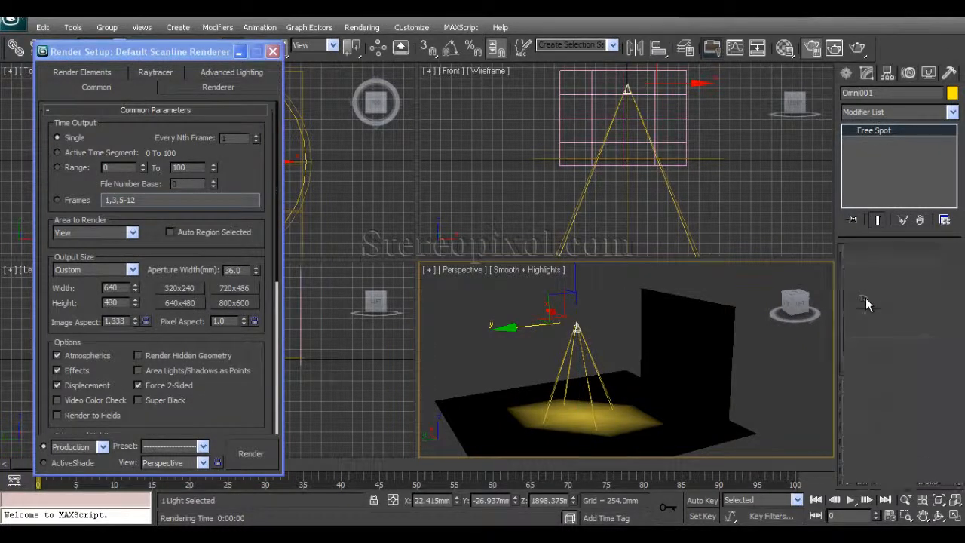
left_click(866, 298)
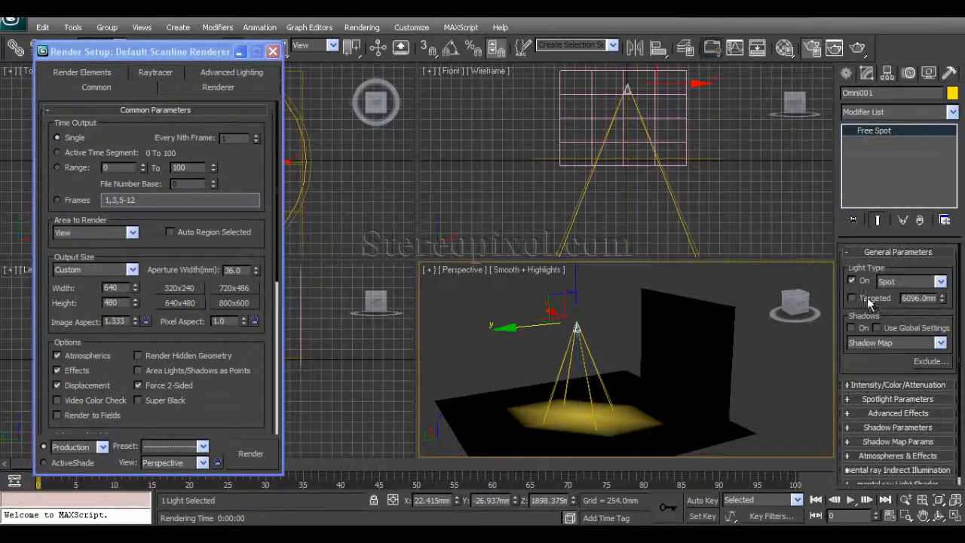
Step: Change the light type to Directional, toggle Targeted on and off, and return the type to Omni
left_click(901, 281)
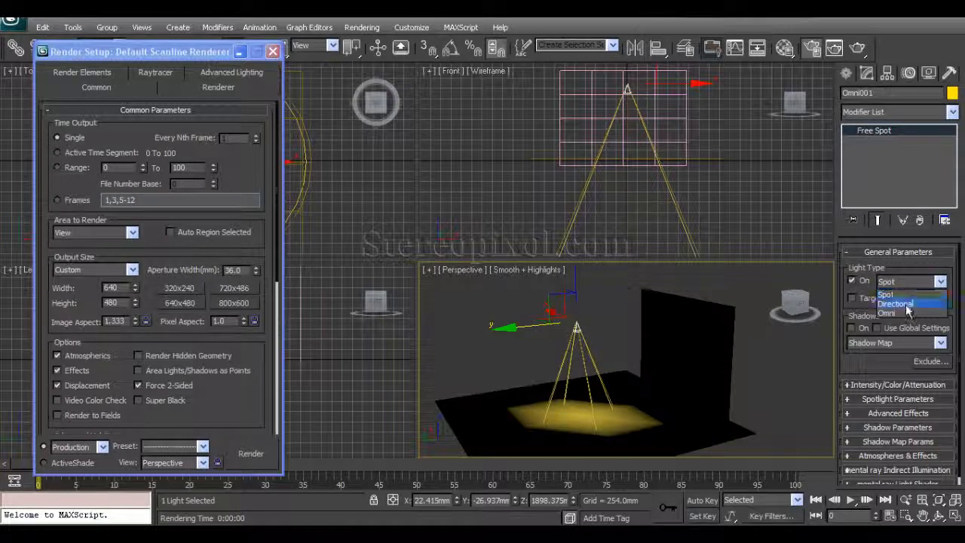
left_click(904, 301)
left_click(874, 299)
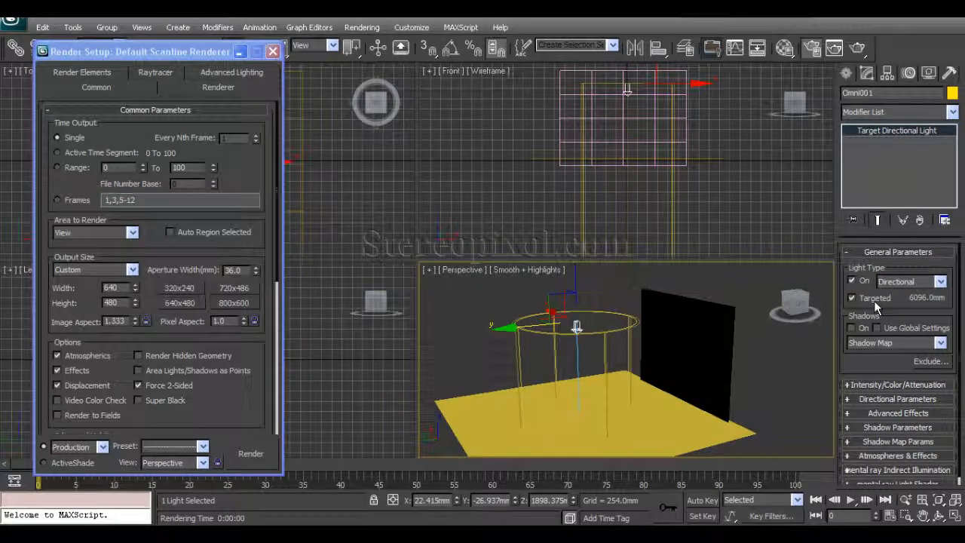
left_click(876, 300)
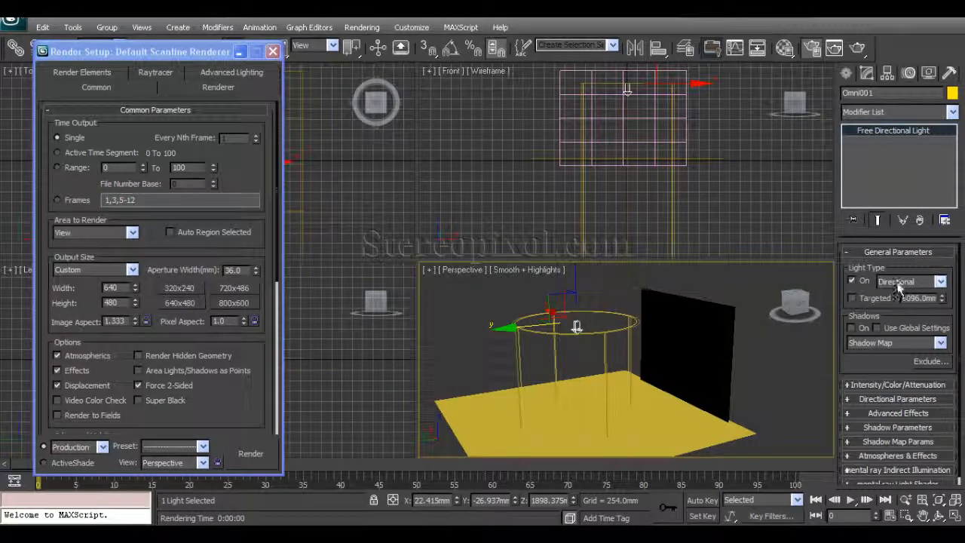
left_click(897, 281)
left_click(898, 313)
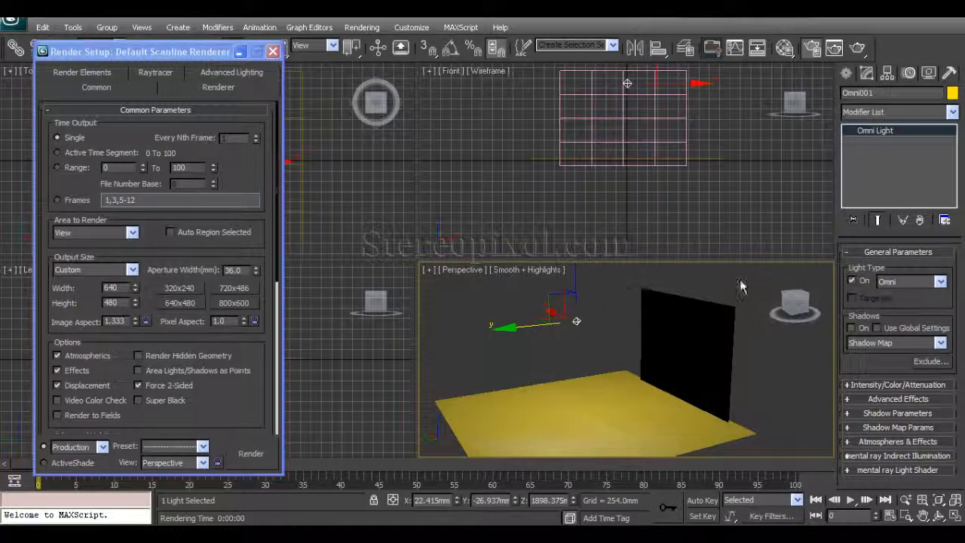
Step: Turn on shadows for the Omni light
mouse_move(638, 369)
middle_mouse_down()
mouse_move(582, 377)
mouse_move(593, 381)
mouse_move(620, 346)
mouse_move(633, 373)
middle_mouse_up()
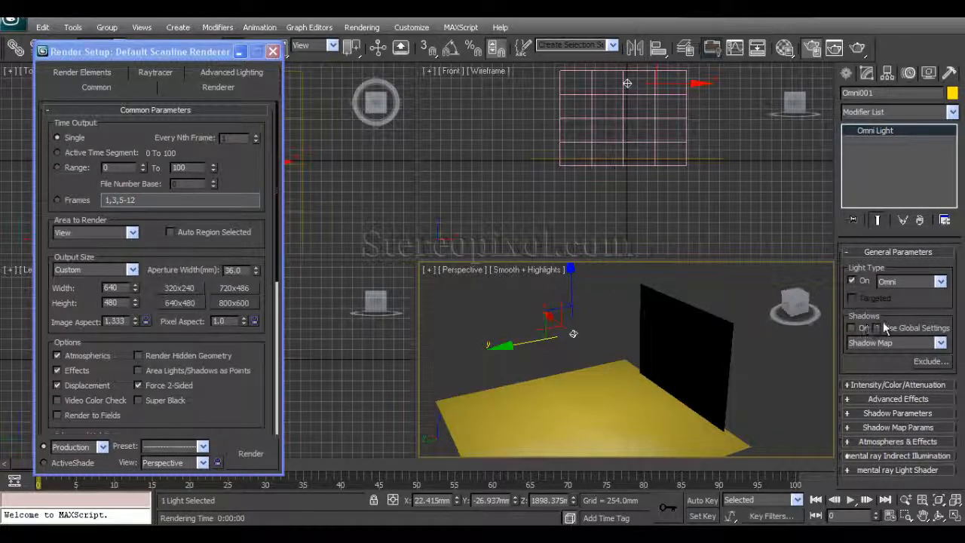
middle_click_drag(610, 389, 651, 386)
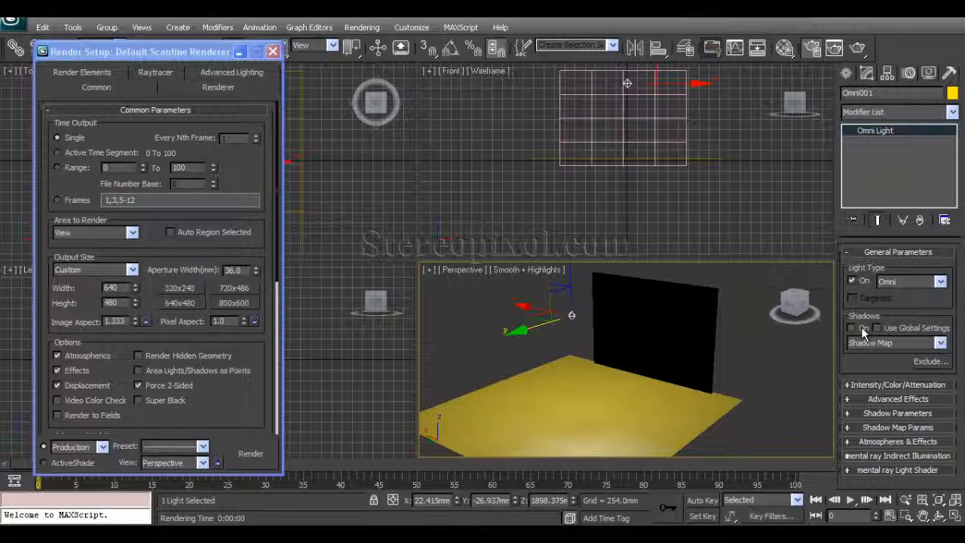
left_click(861, 327)
Step: Create a small teapot on the yellow ground plane in the Perspective view
left_click(846, 73)
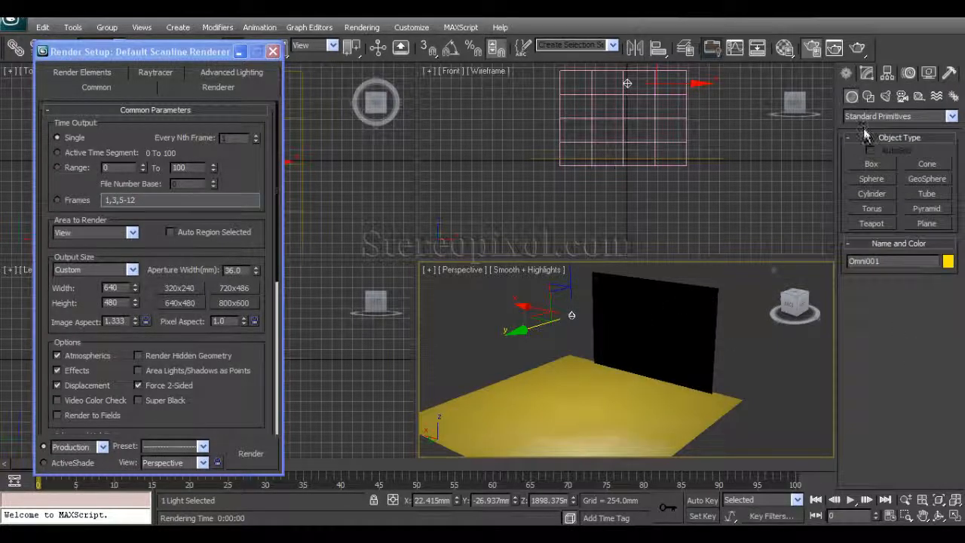
left_click(868, 224)
left_click_drag(617, 405, 614, 408)
right_click(615, 408)
middle_click_drag(615, 407, 623, 412, "alt")
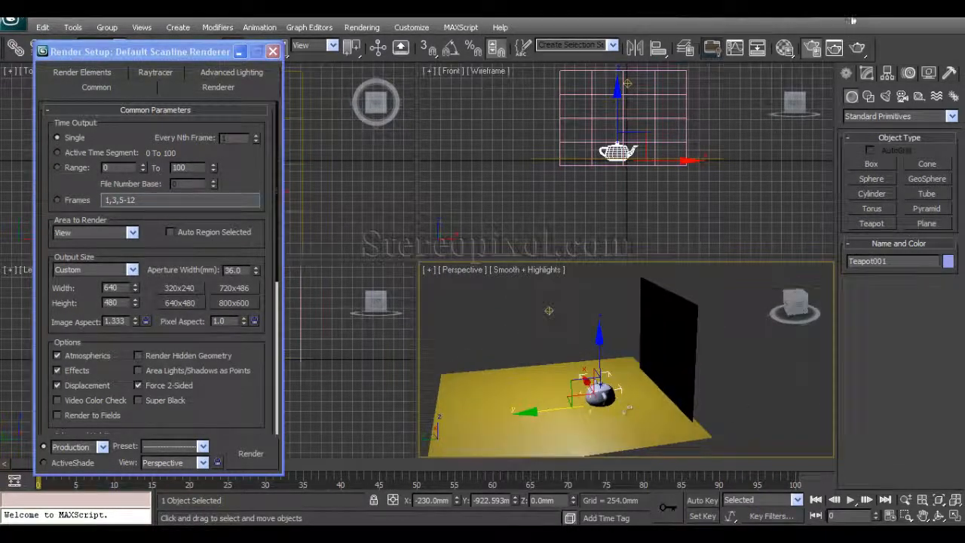
Step: Render the Perspective view to inspect the teapot's shadow and close the rendered image
left_click(857, 49)
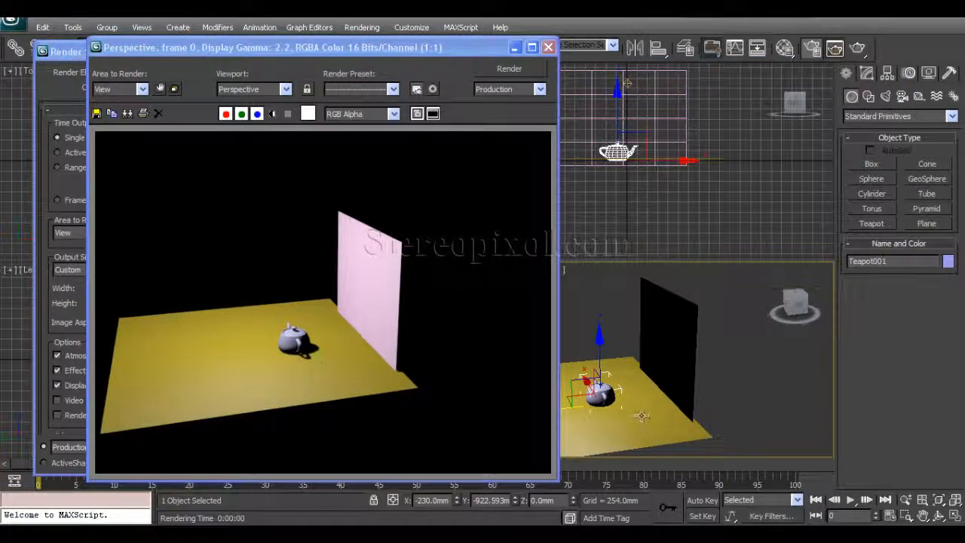
scroll(638, 414, "up", 2)
scroll(639, 413, "up", 1)
left_click(548, 46)
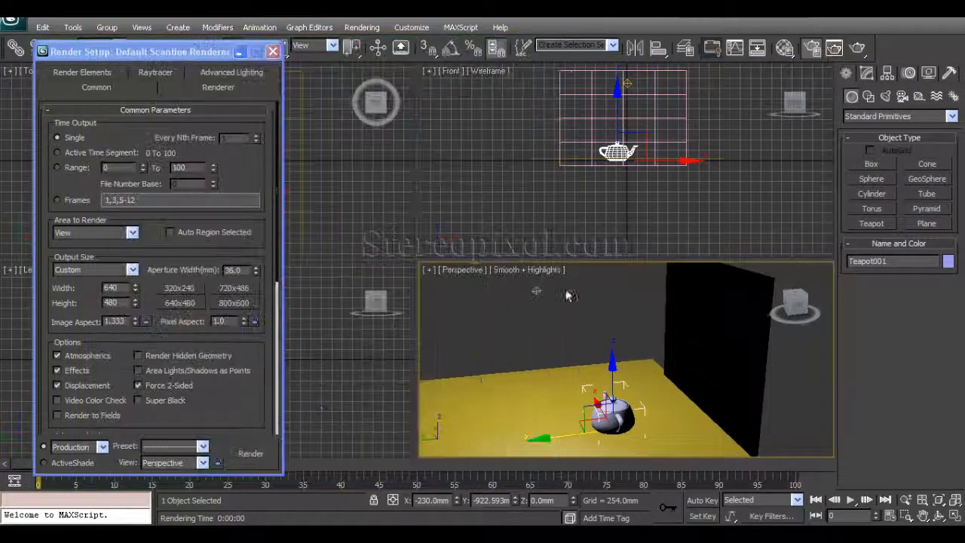
Step: Turn off the Omni light's shadows, render the Perspective view, and close the rendered image
left_click(534, 287)
left_click(866, 73)
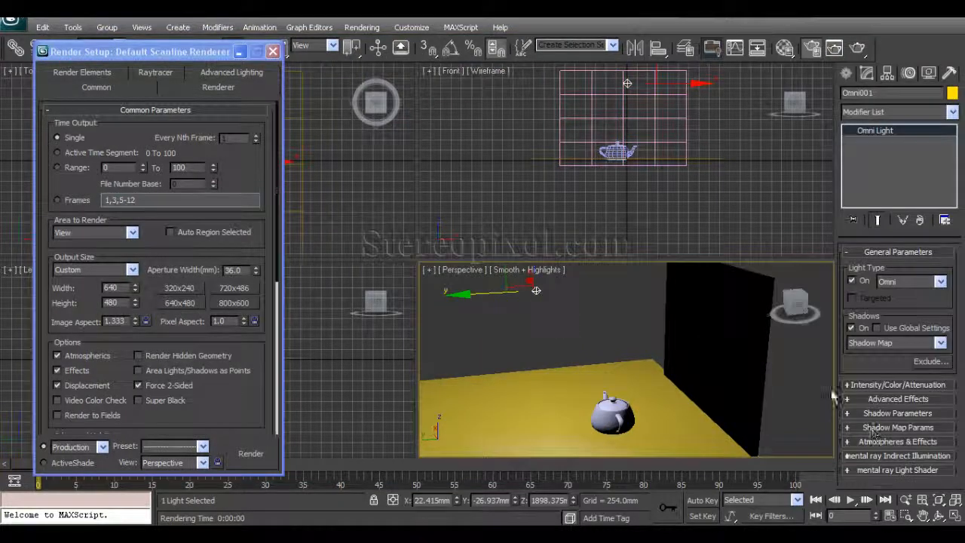
left_click(853, 330)
left_click(851, 328)
mouse_move(648, 386)
middle_mouse_down()
mouse_move(650, 371)
mouse_move(657, 383)
middle_mouse_up()
key("shift+q")
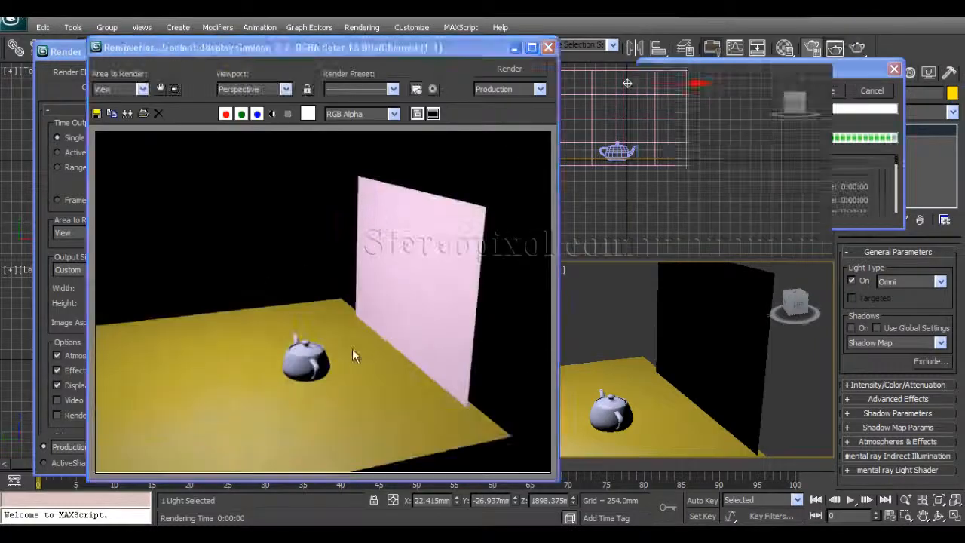
left_click(548, 47)
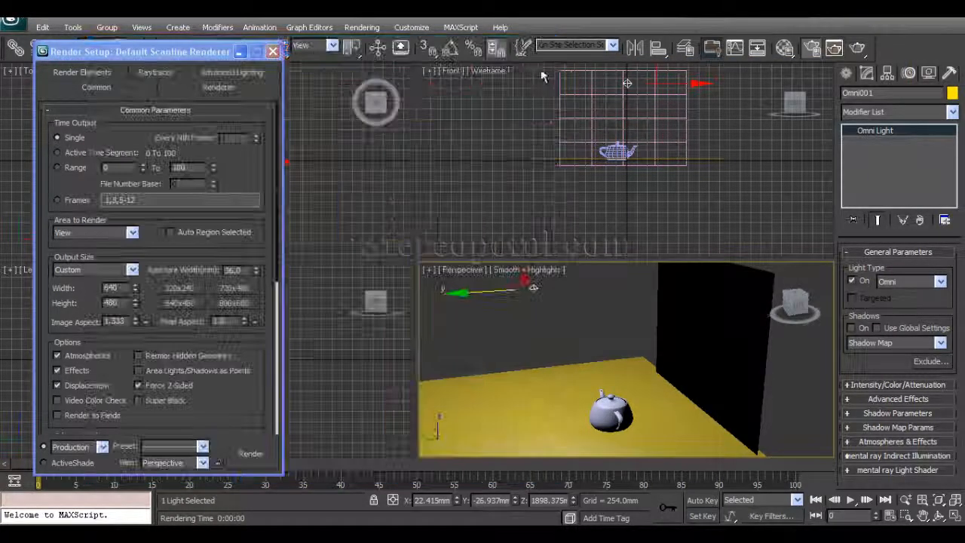
Step: Turn the Omni light's shadows back on and review the available shadow types, keeping Shadow Map
left_click(851, 328)
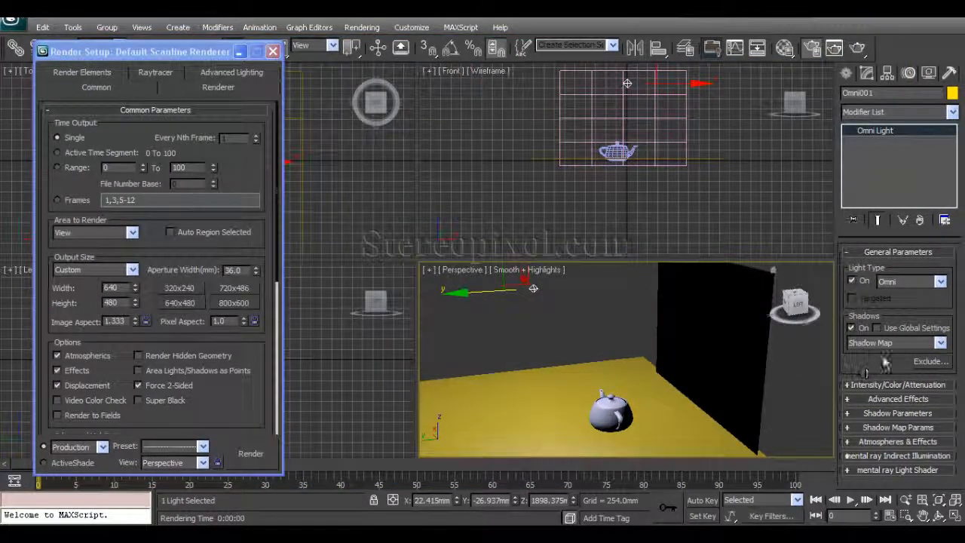
left_click(909, 343)
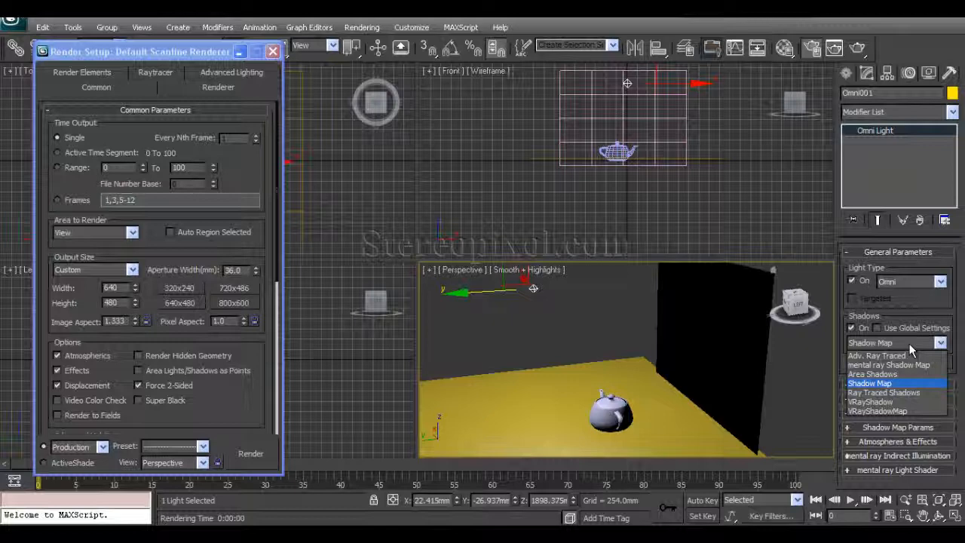
left_click(908, 343)
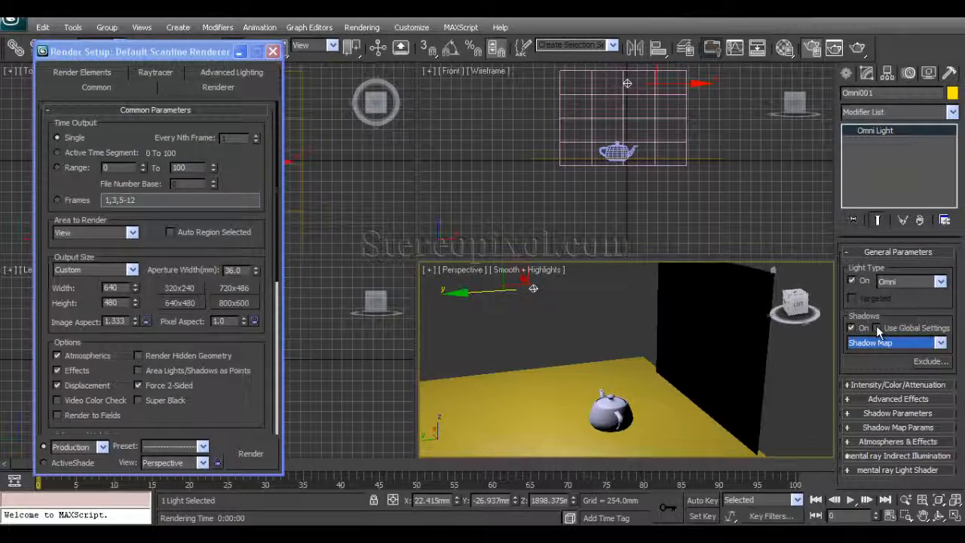
Step: Enable Use Global Settings for the Omni light's shadows, render the Perspective view, and close the rendered image
left_click(877, 329)
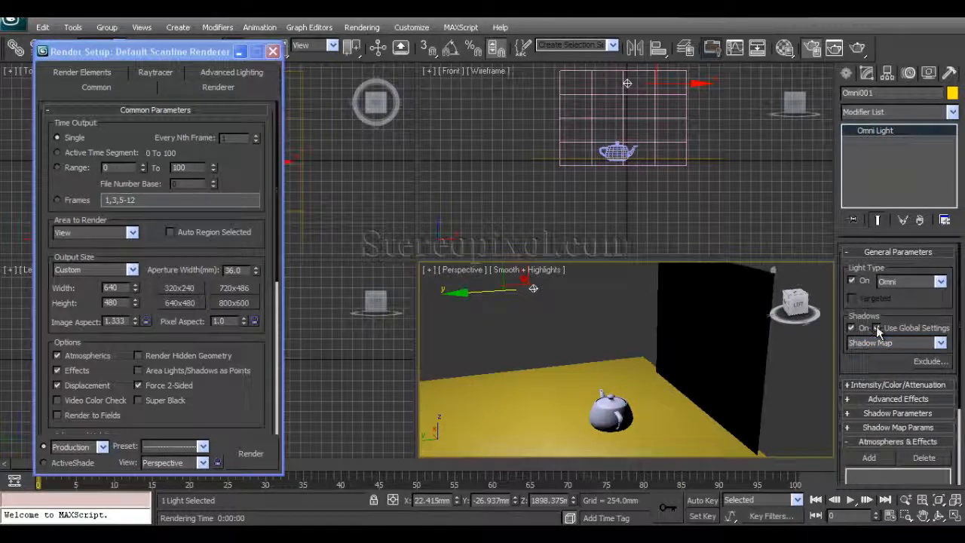
left_click(857, 48)
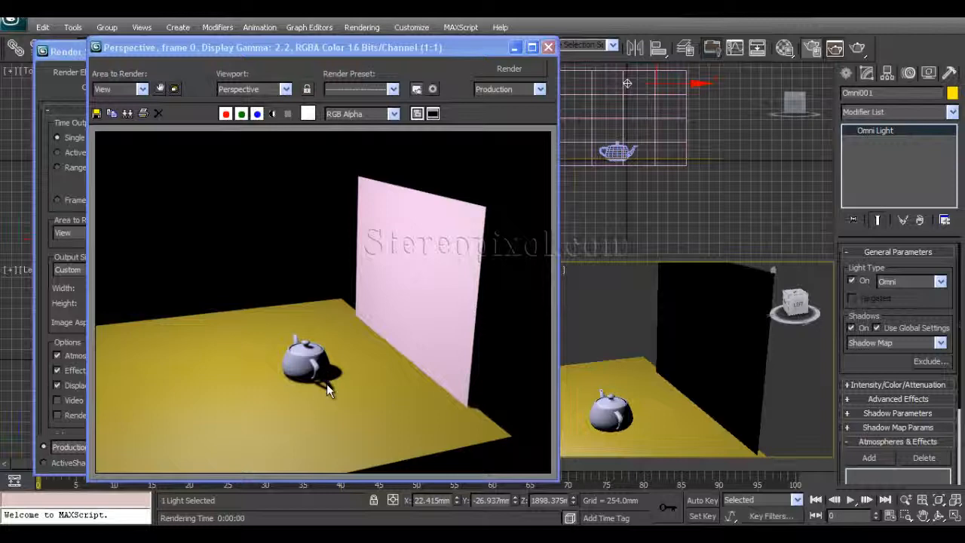
left_click(548, 46)
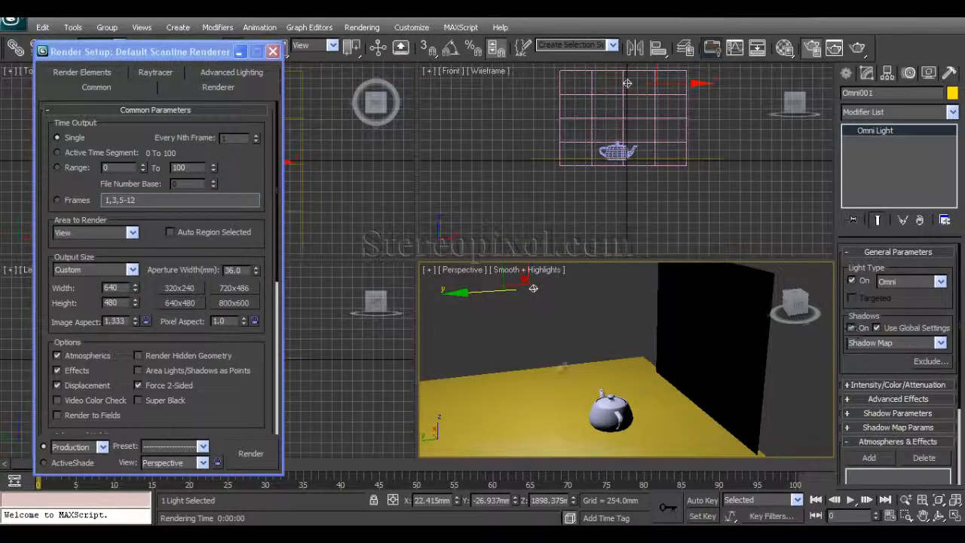
Step: Clone the Omni light about 660 mm along the positive Y axis
mouse_move(561, 374)
middle_mouse_down("alt")
mouse_move(551, 355)
mouse_move(567, 380)
mouse_move(567, 363)
middle_mouse_up("alt")
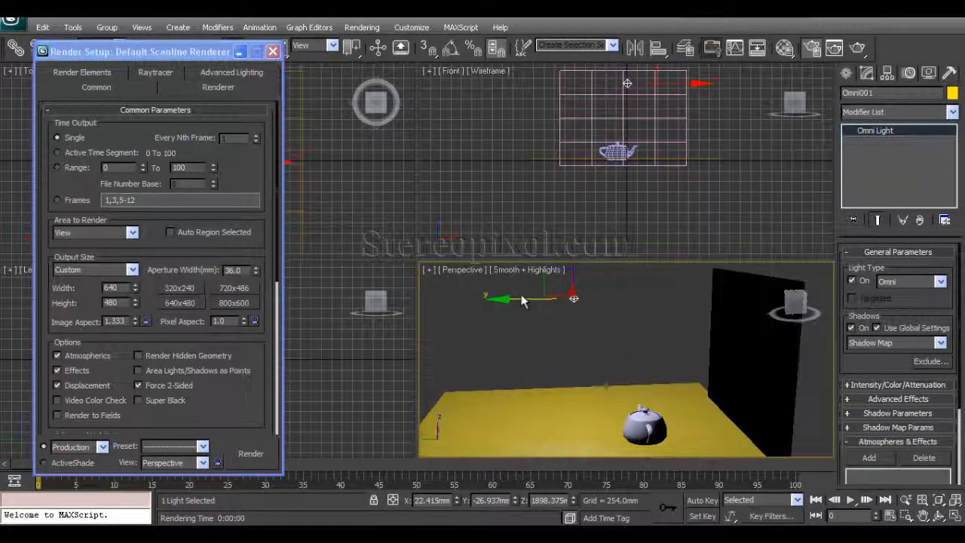
left_click_drag(573, 297, 582, 392, "shift")
left_click(483, 331)
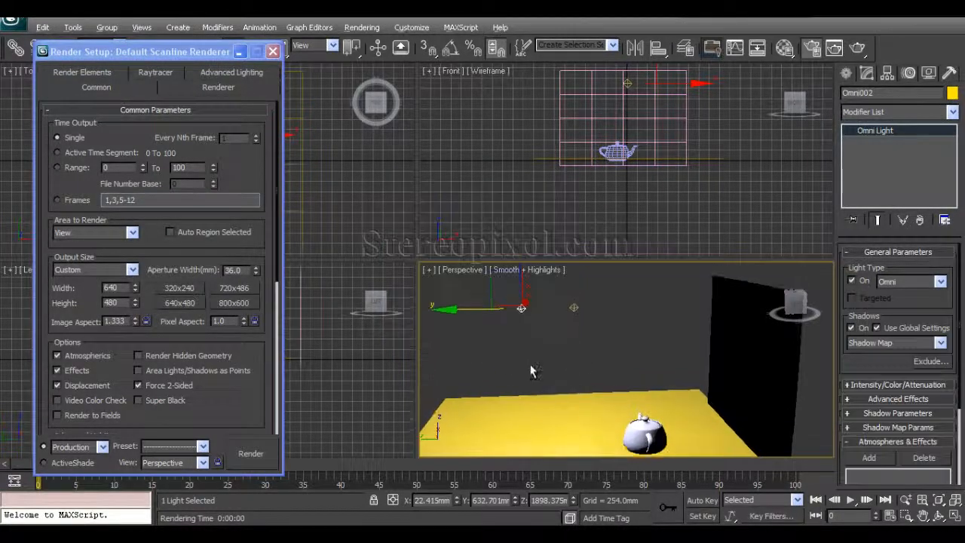
Step: Toggle Use Global Settings off and on for the original Omni light, and select each light to compare their shadow settings
left_click(560, 299)
left_click(571, 307)
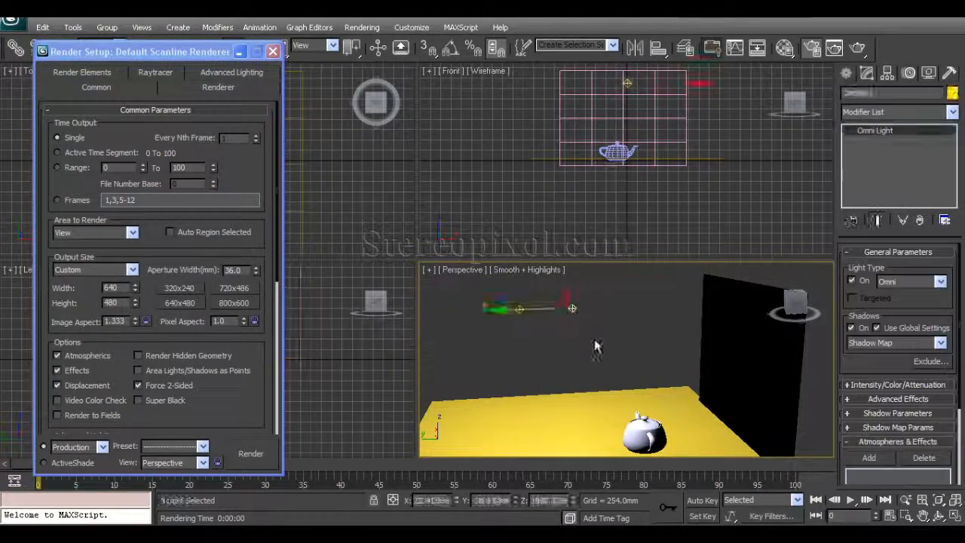
left_click(876, 328)
left_click(876, 329)
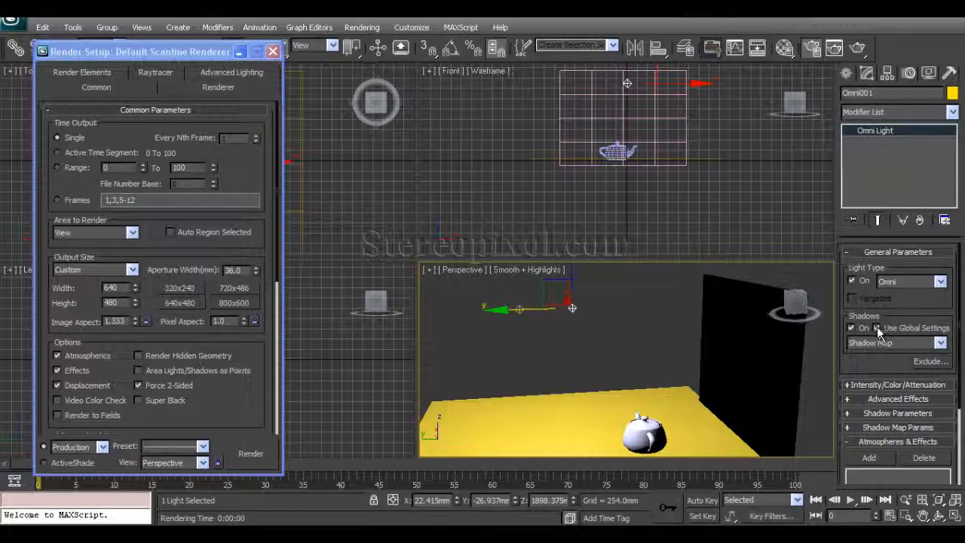
left_click(519, 309)
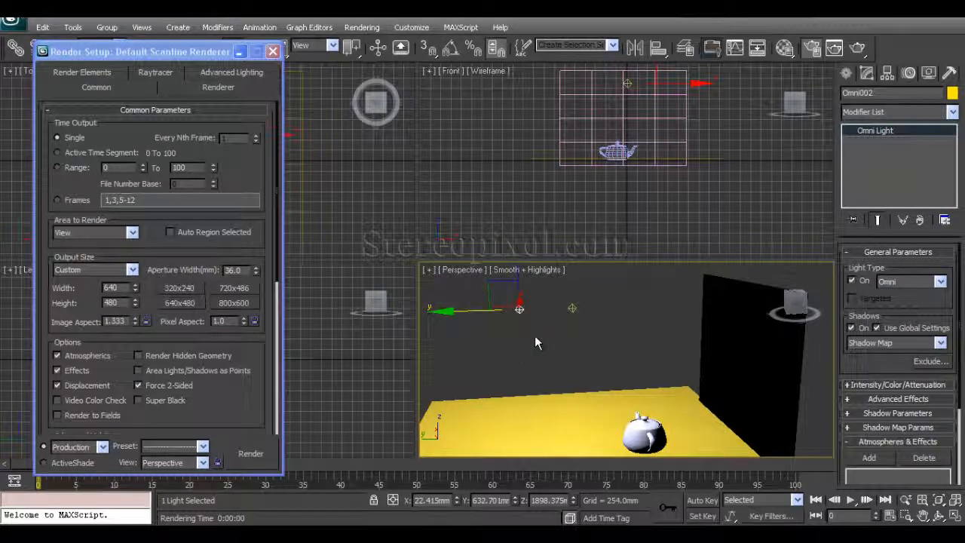
left_click(572, 309)
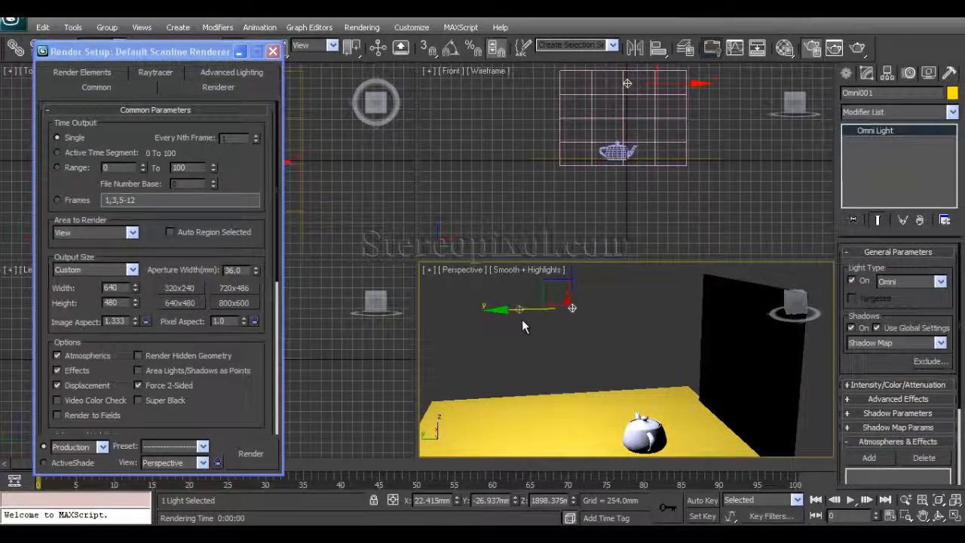
Step: Set the original Omni light's shadow type to Area Shadows, and select the cloned light and the original to compare their shadow types
middle_click_drag(586, 354, 553, 368, "alt")
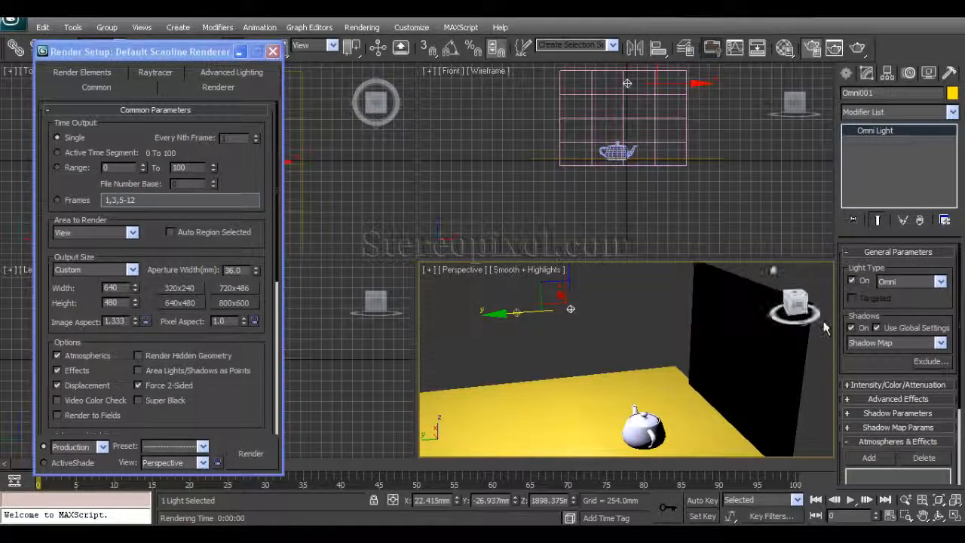
left_click(888, 343)
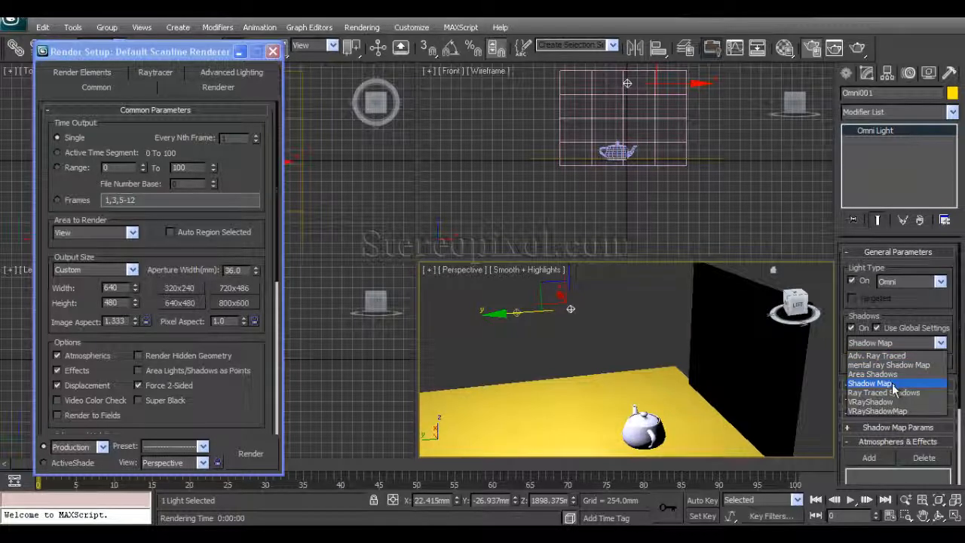
left_click(893, 373)
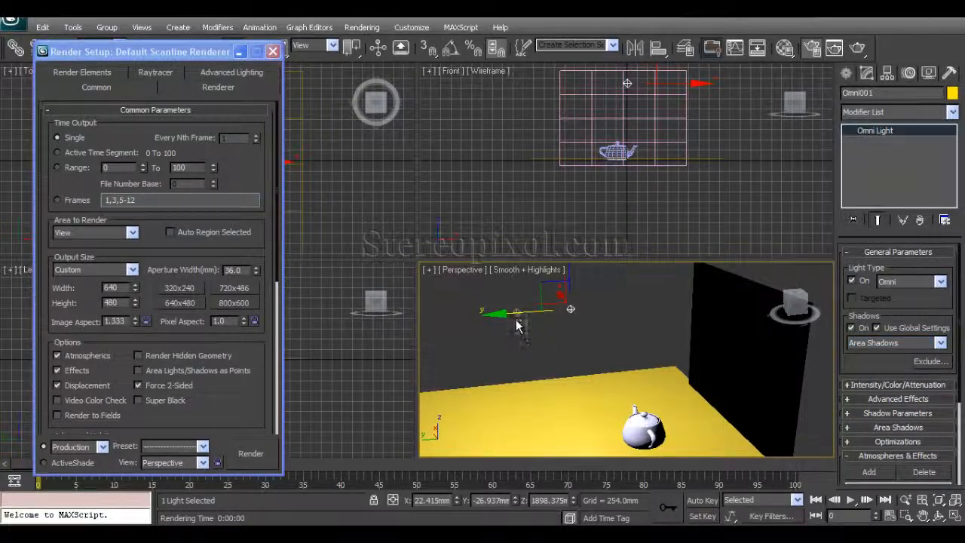
left_click_drag(528, 310, 474, 312, "shift")
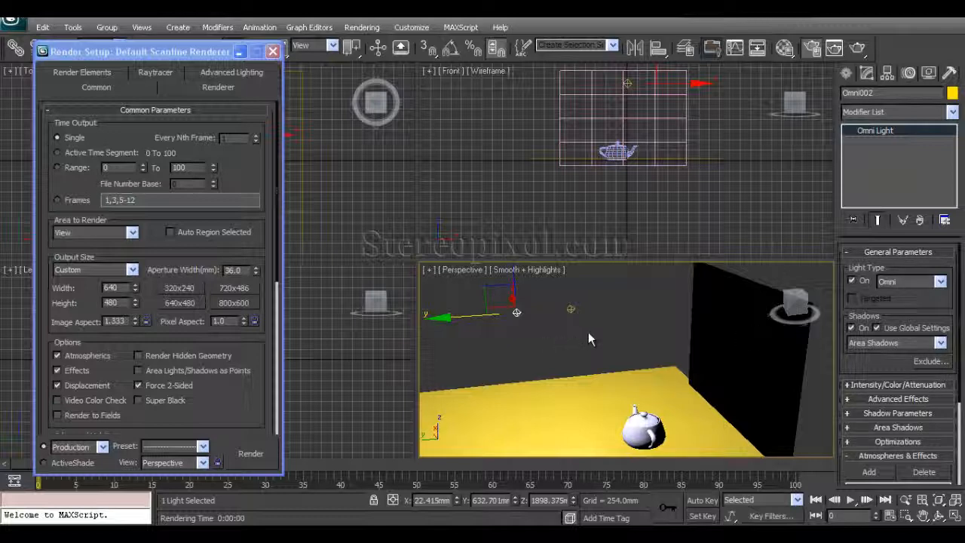
left_click(571, 309)
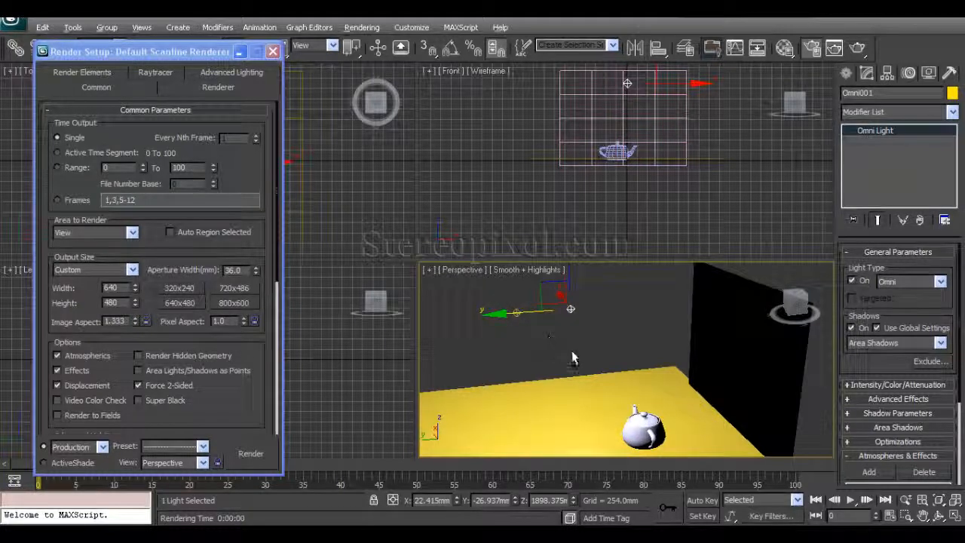
Step: Create a Target Spot in the Front view aimed down toward the teapot, about 1484 mm from its target, with shadows on
key("Delete")
left_click(846, 73)
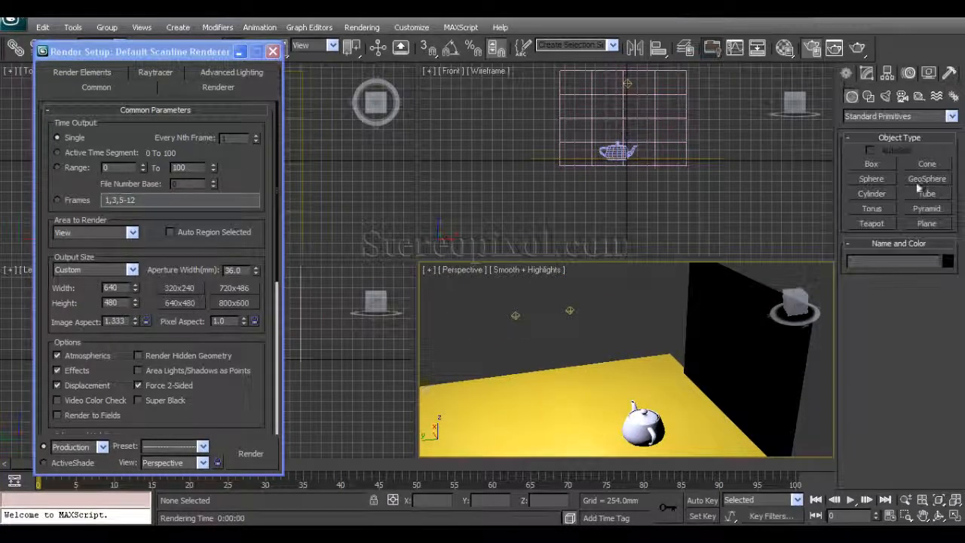
left_click(885, 95)
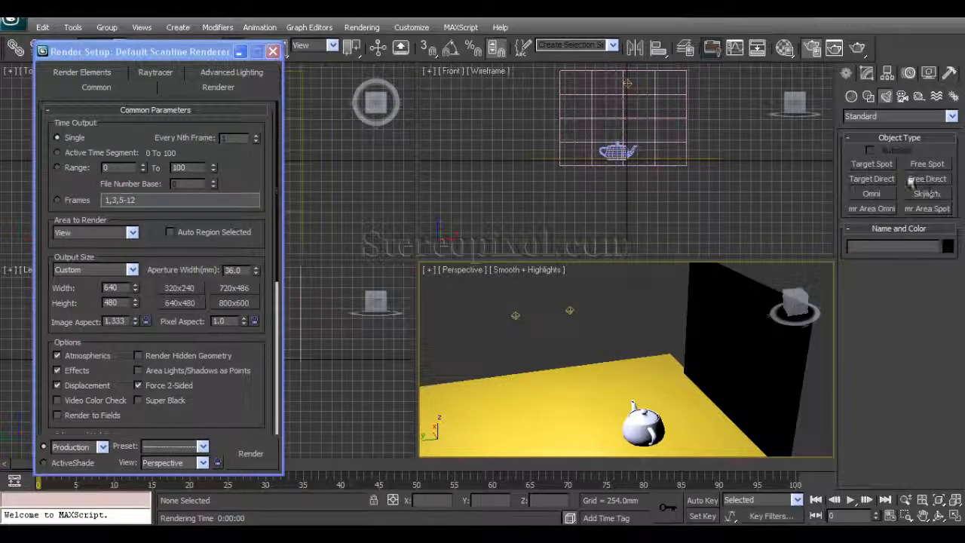
left_click(872, 164)
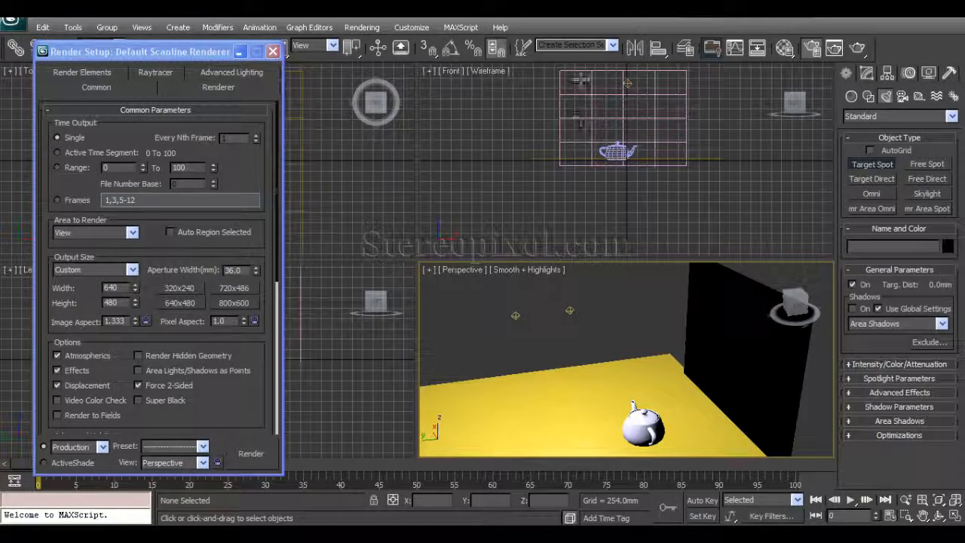
left_click_drag(582, 83, 608, 130)
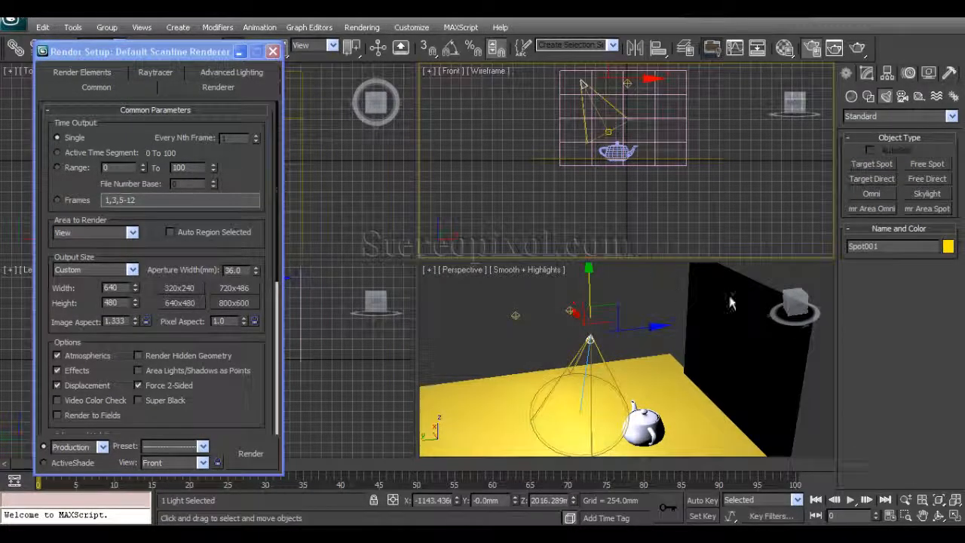
left_click(866, 73)
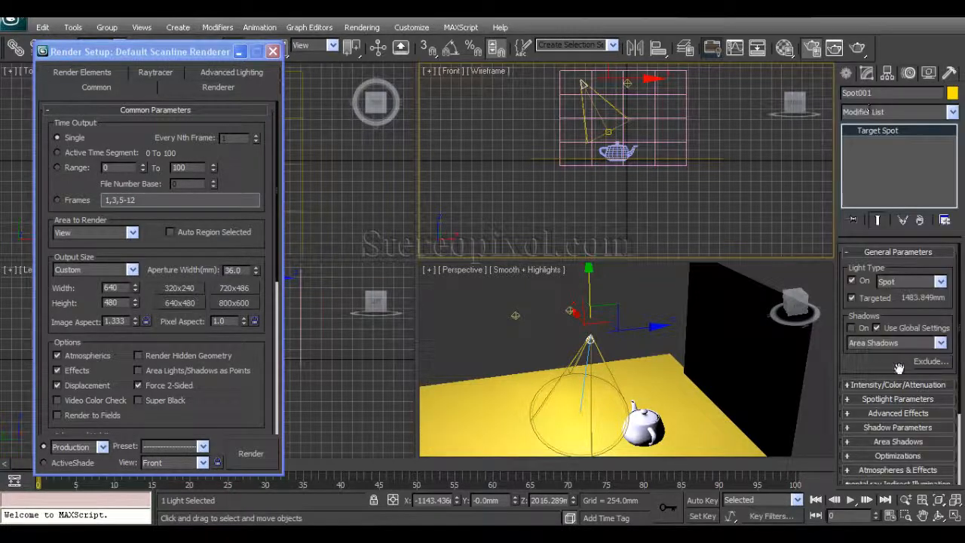
left_click(852, 328)
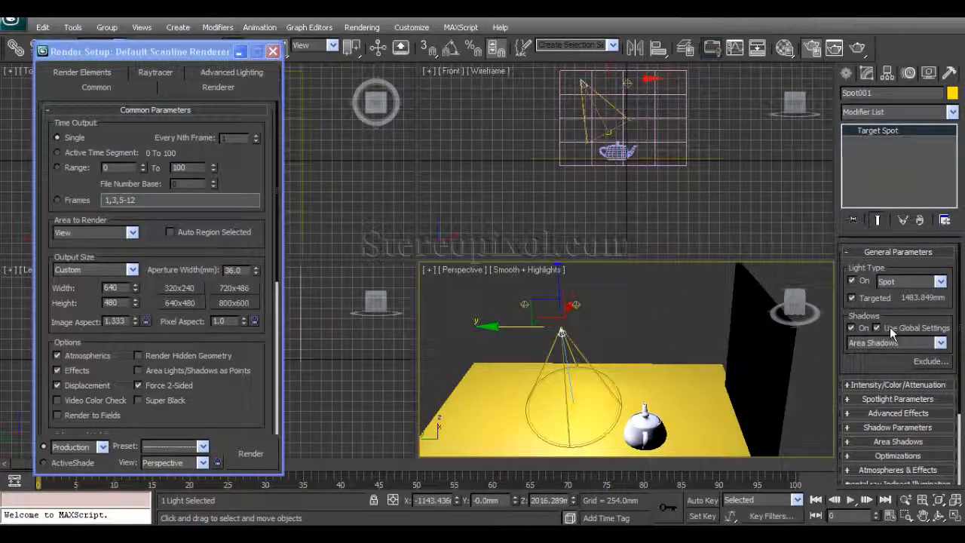
Step: Inspect the cloned Omni light's shadow type options, and select both Omni lights together with the spotlight
left_click(578, 317)
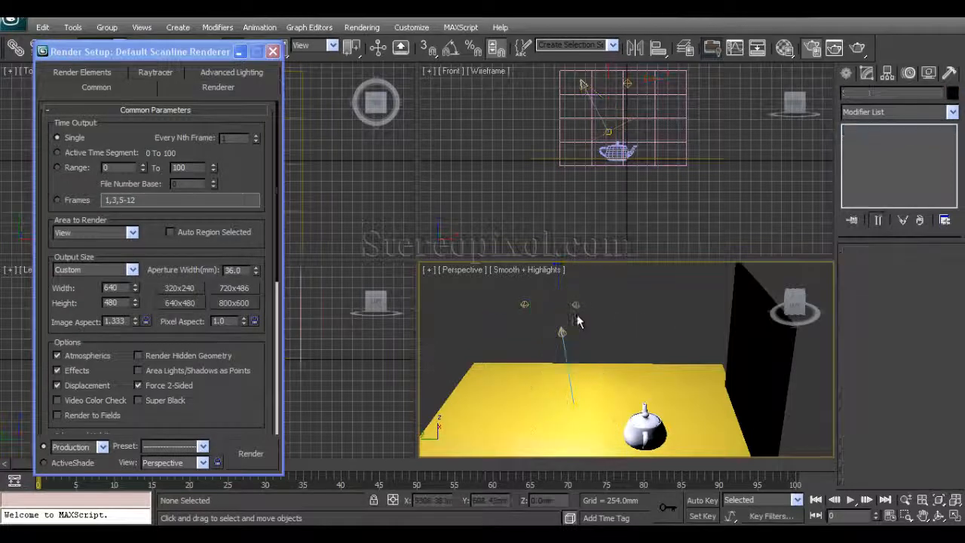
left_click(525, 309)
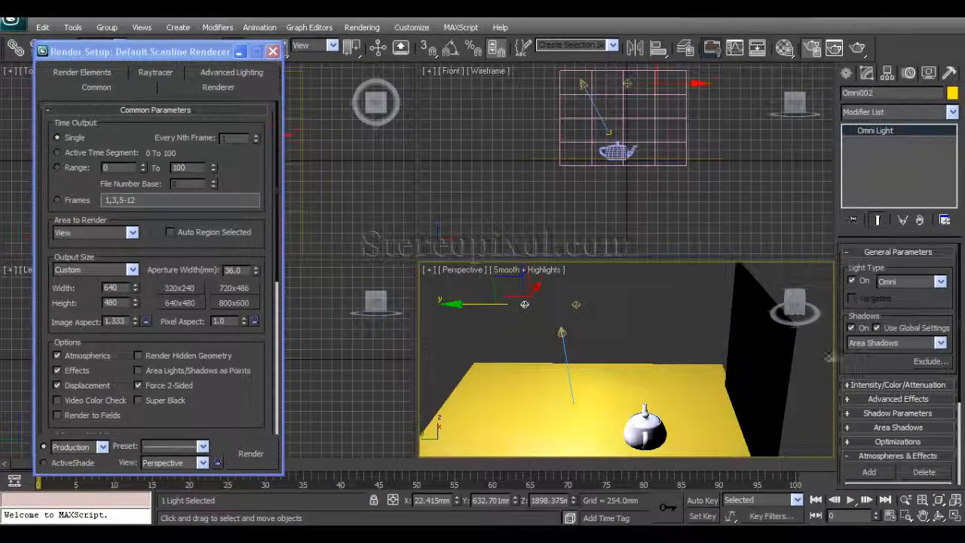
left_click(872, 343)
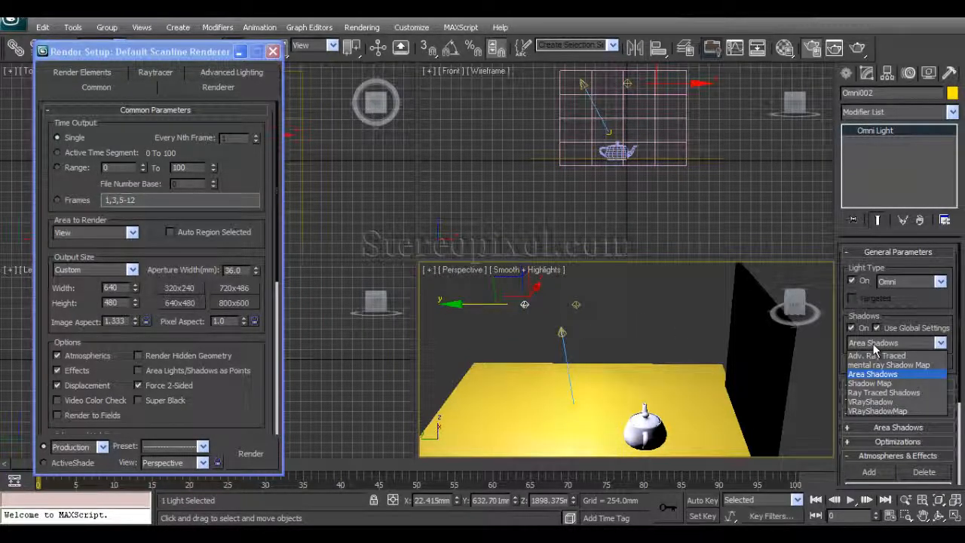
left_click(593, 309)
left_click_drag(597, 302, 511, 349)
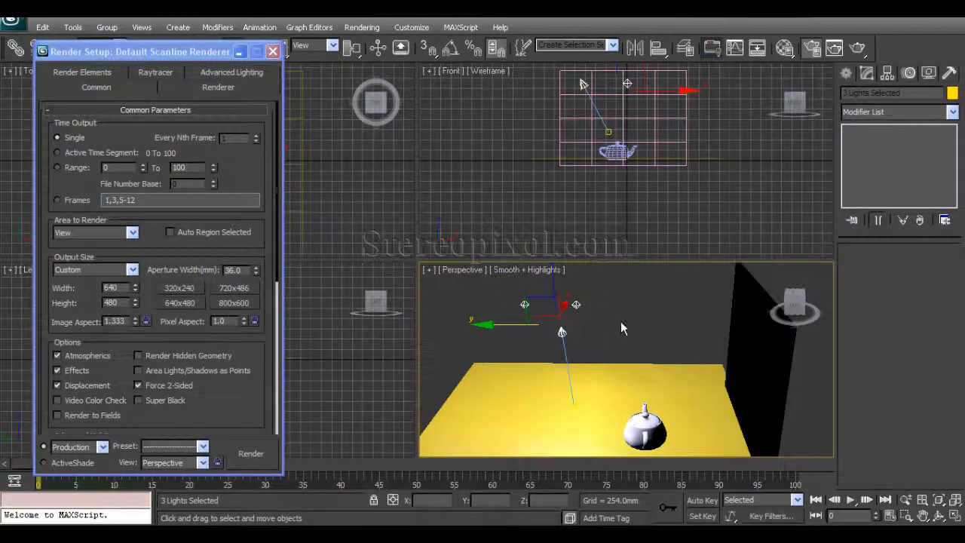
Step: Set the cloned Omni light's shadow type to Adv. Ray Traced, and check the shared type on the original Omni and the spotlight
left_click(525, 304)
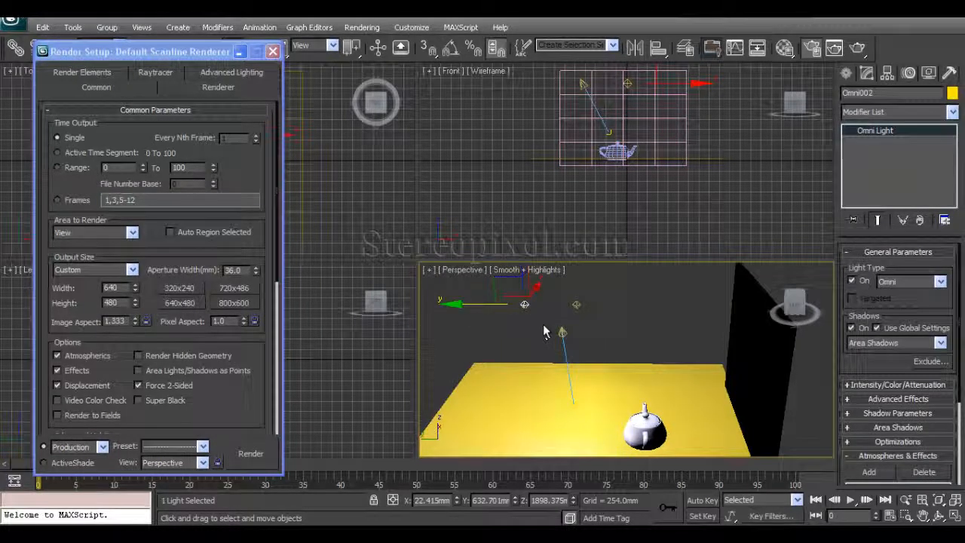
left_click(896, 343)
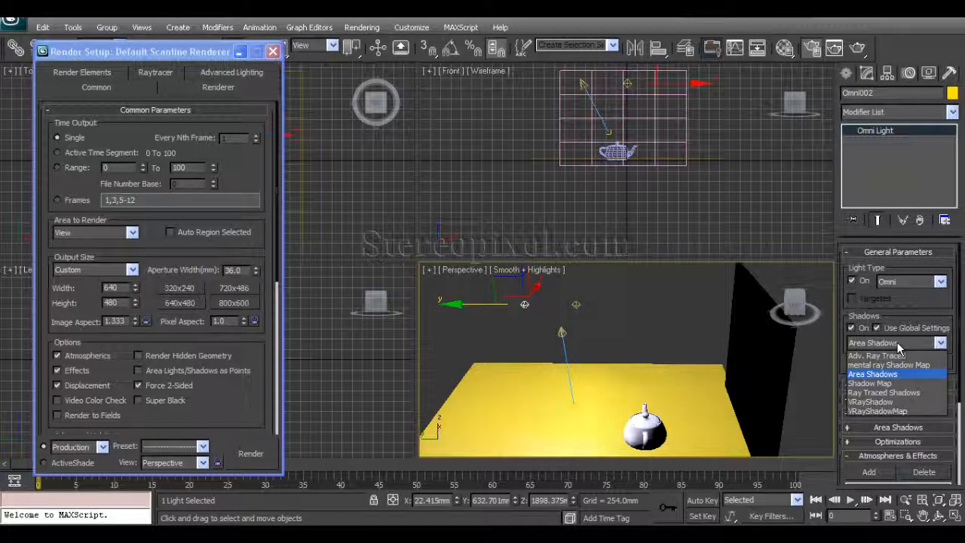
left_click(878, 355)
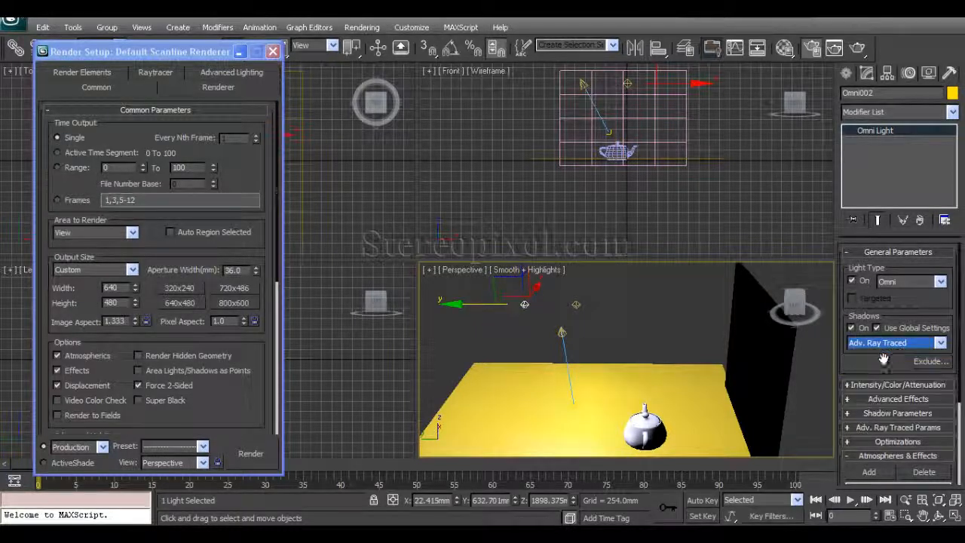
left_click(575, 306)
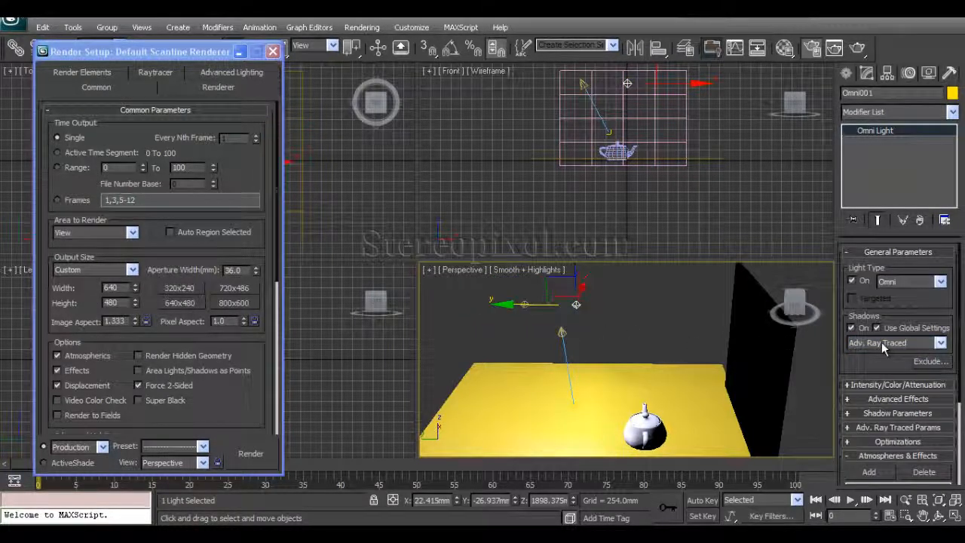
left_click(562, 333)
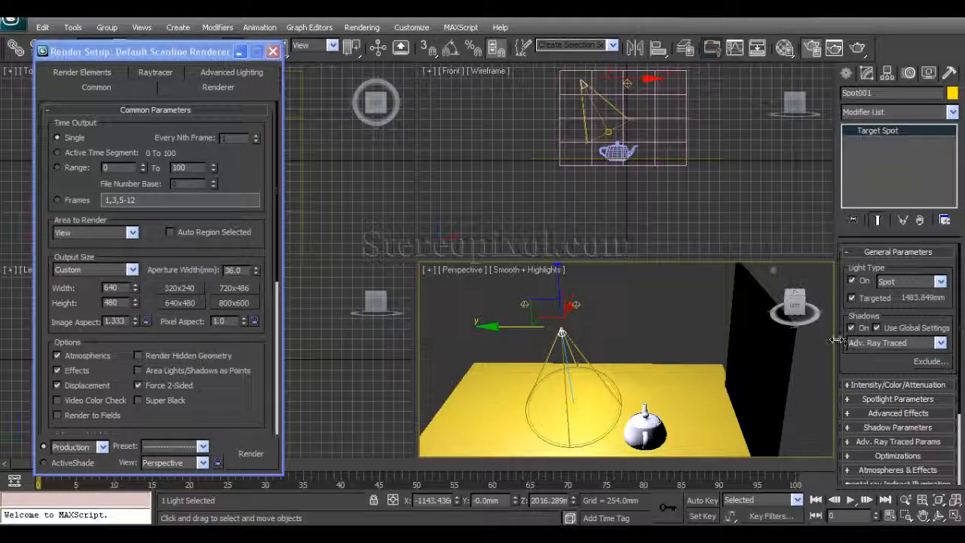
Step: Delete the spotlight and the cloned Omni light from the scene
left_click(609, 343)
left_click(561, 333)
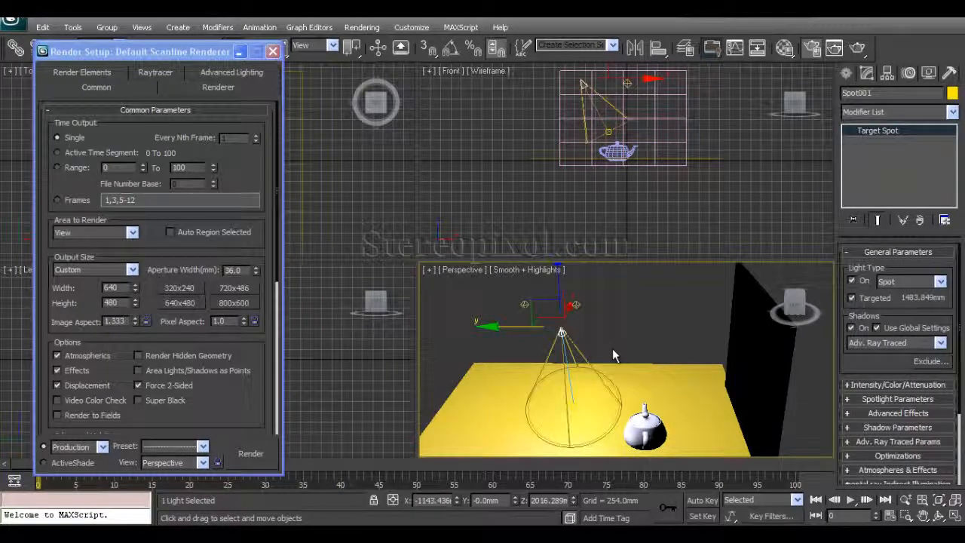
key("Delete")
key("ctrl+z")
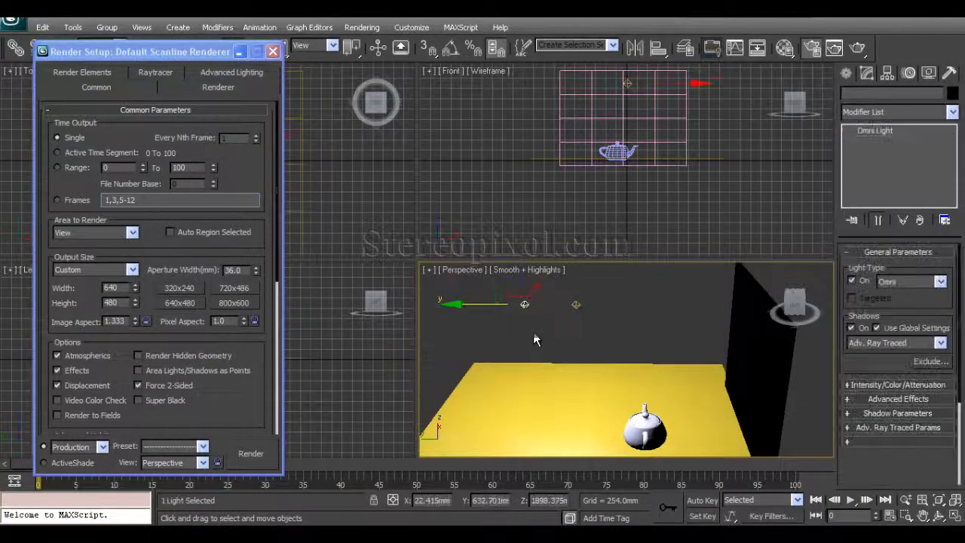
Step: Set the remaining Omni light's shadow type to Shadow Map and turn off Use Global Settings
left_click(573, 307)
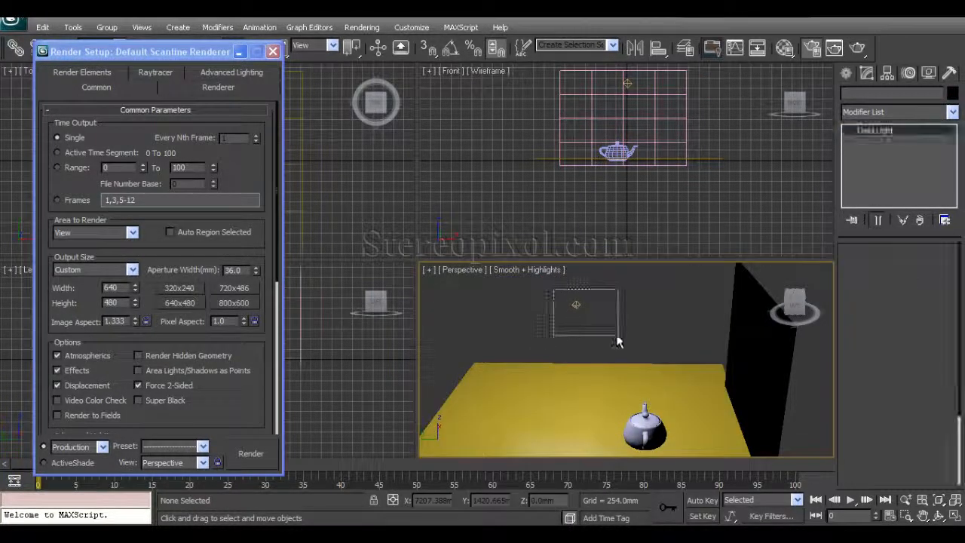
left_click_drag(570, 310, 568, 298)
left_click(889, 343)
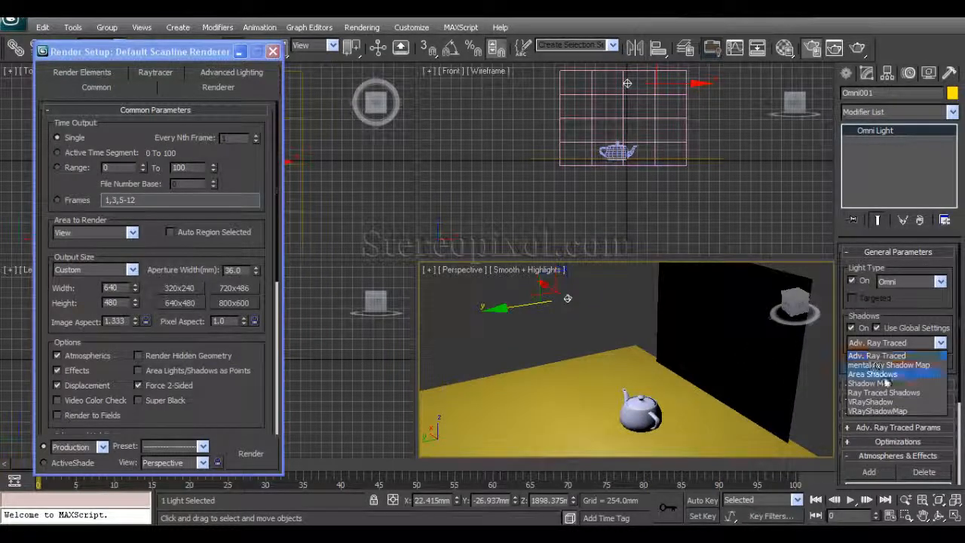
left_click(881, 380)
left_click(877, 328)
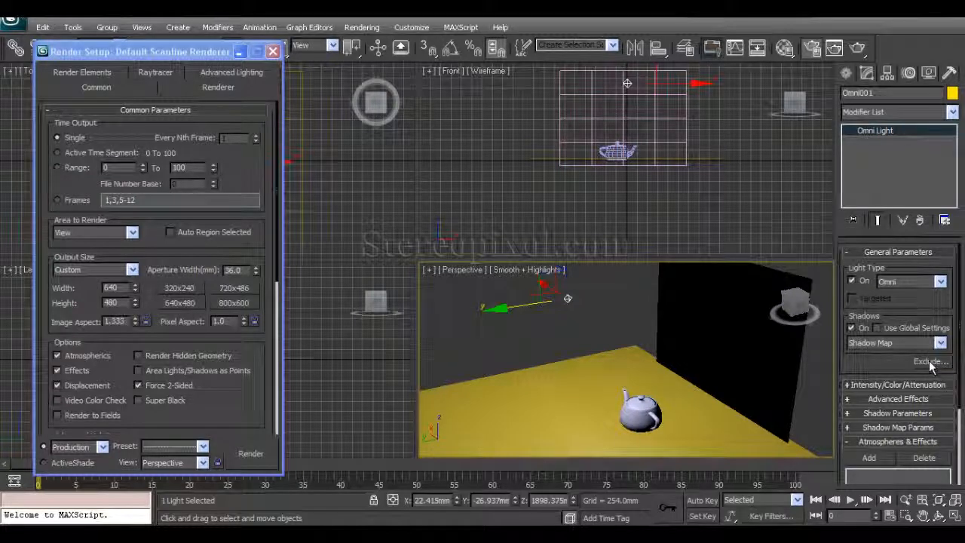
Step: Clone the Omni light as a copy about 775 mm along the positive Y axis
middle_click_drag(657, 357, 583, 344, "alt")
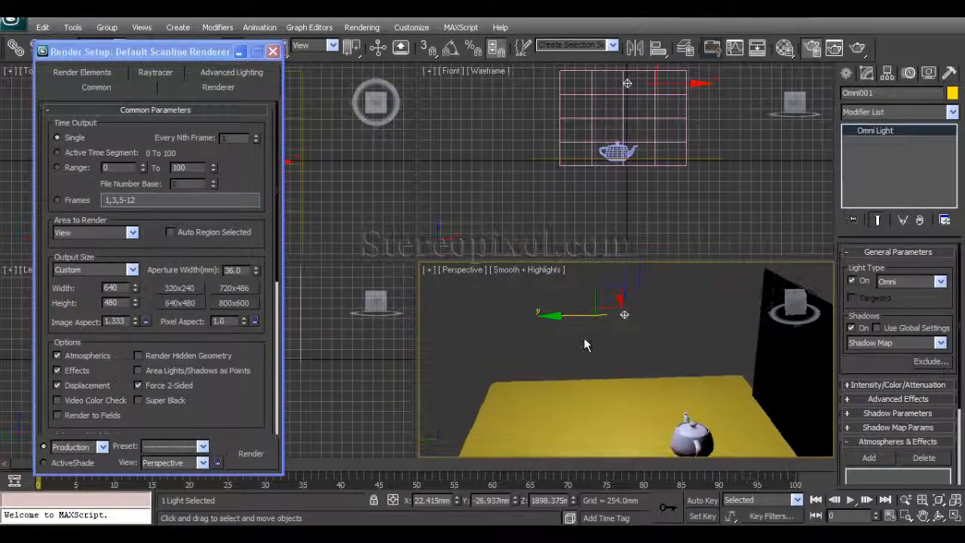
left_click_drag(558, 315, 524, 317, "shift")
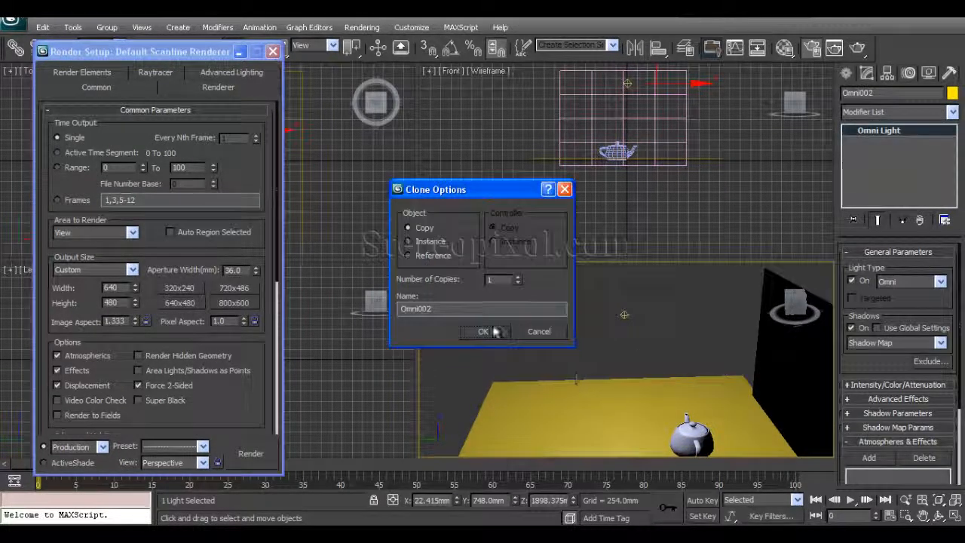
left_click(495, 332)
middle_click_drag(495, 331, 524, 281, "alt")
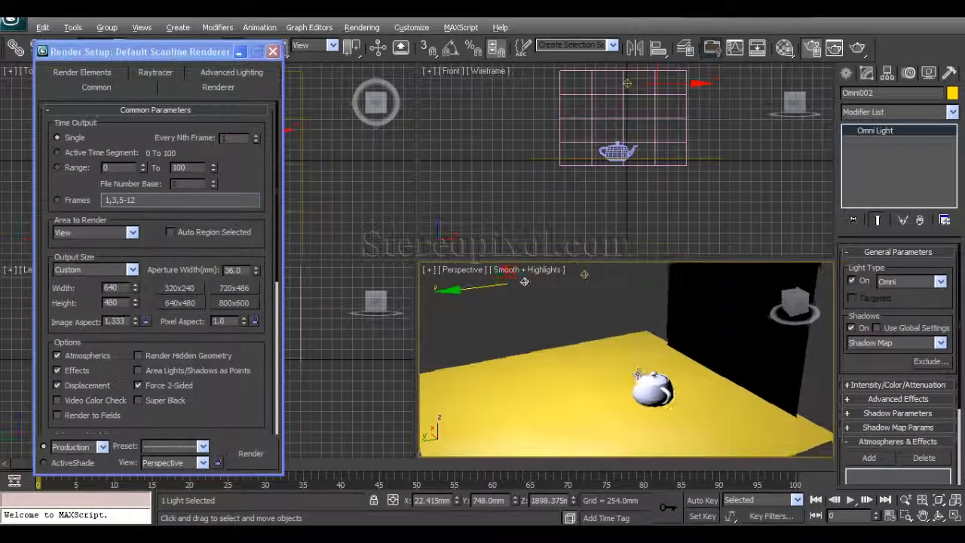
Step: Move the cloned Omni light to about X -1851, Y -358 mm, render the Perspective view, and close the rendered image
middle_click_drag(637, 374, 603, 331, "alt")
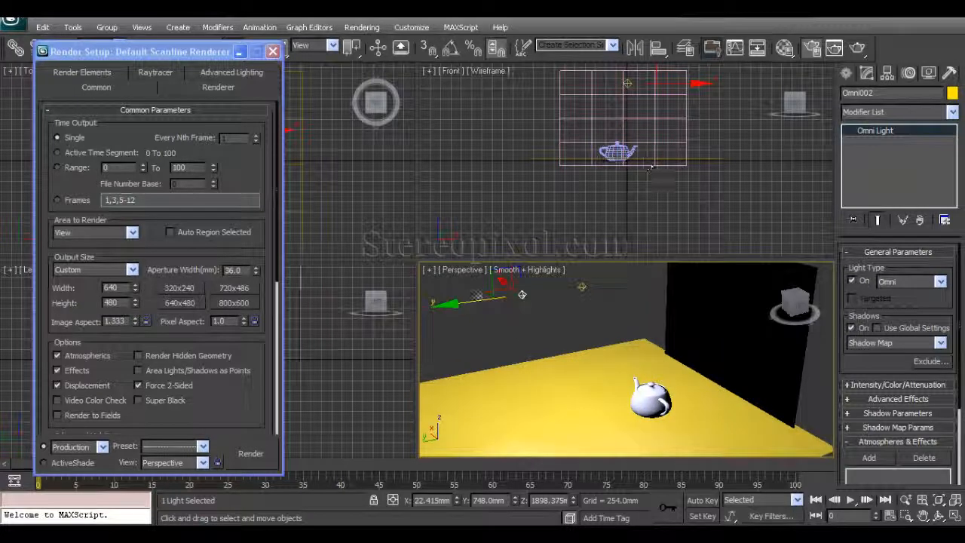
mouse_move(528, 332)
middle_mouse_down("alt")
mouse_move(517, 337)
mouse_move(538, 318)
middle_mouse_up("alt")
left_click_drag(538, 318, 738, 300)
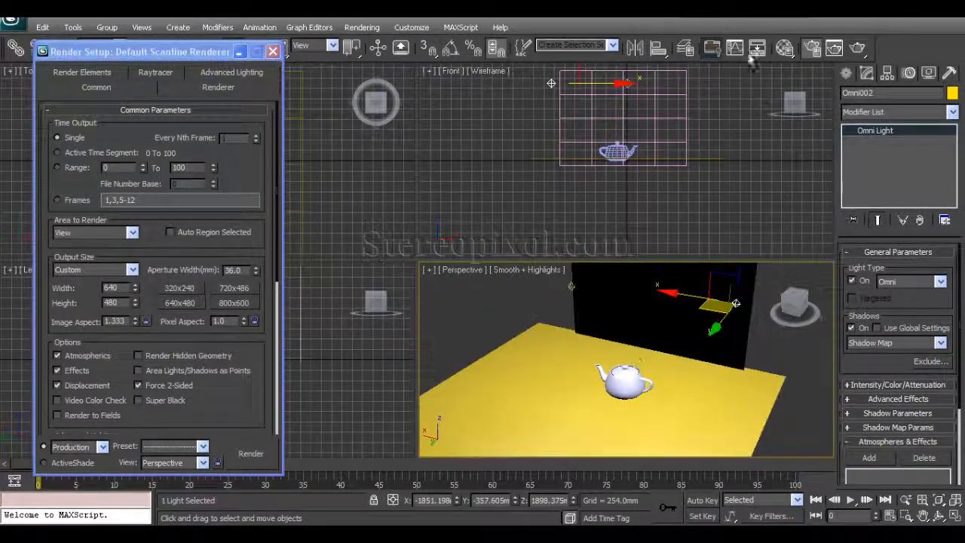
left_click(857, 47)
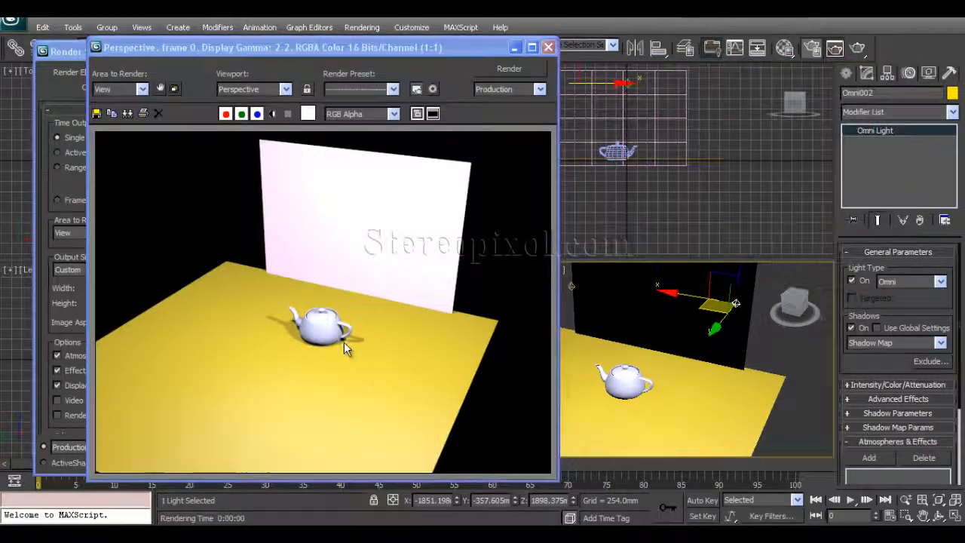
left_click(549, 47)
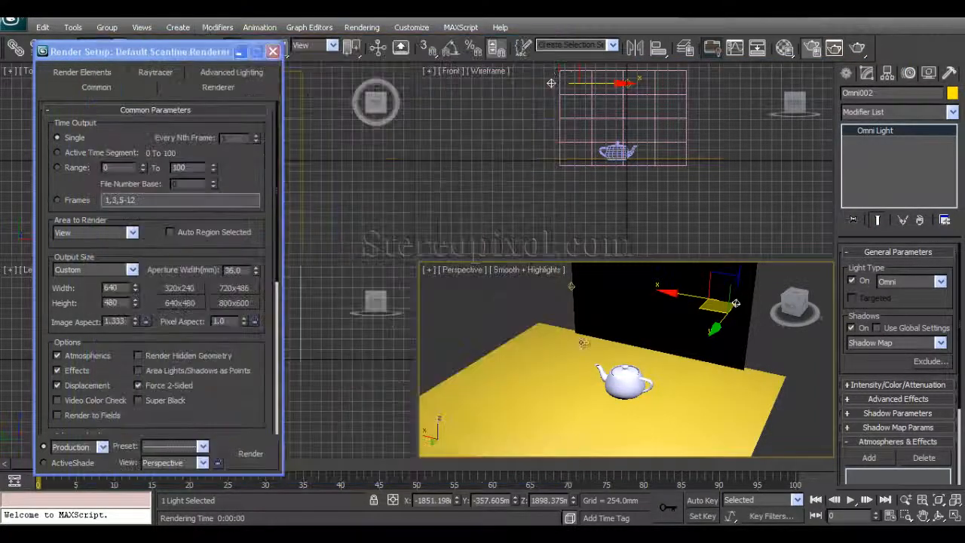
Step: Move the cloned Omni light back near the original, and shift the original Omni light to about Y 586 mm
left_click_drag(709, 311, 618, 269)
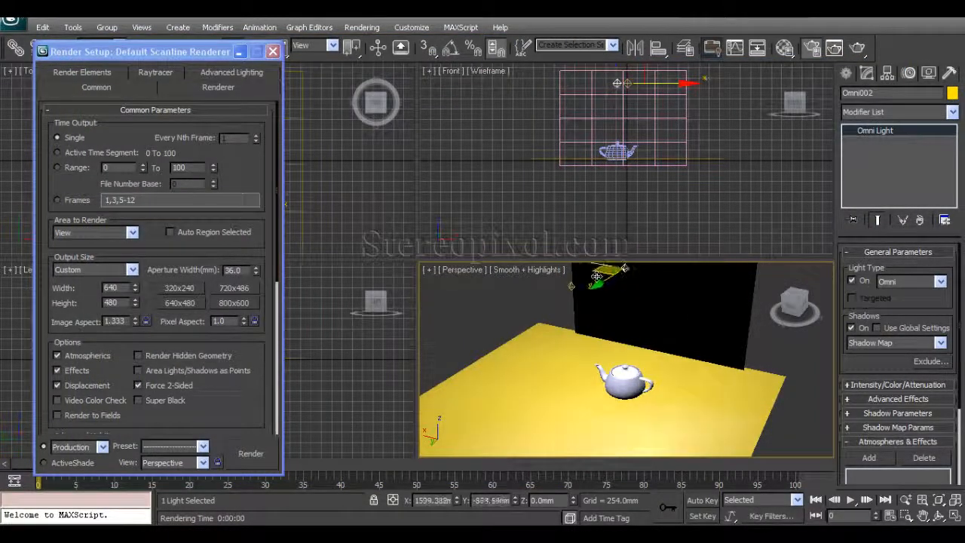
left_click(571, 287)
left_click_drag(550, 315, 532, 301)
Step: Try further repositioning in the Perspective view, and undo the last changes
left_click(639, 344)
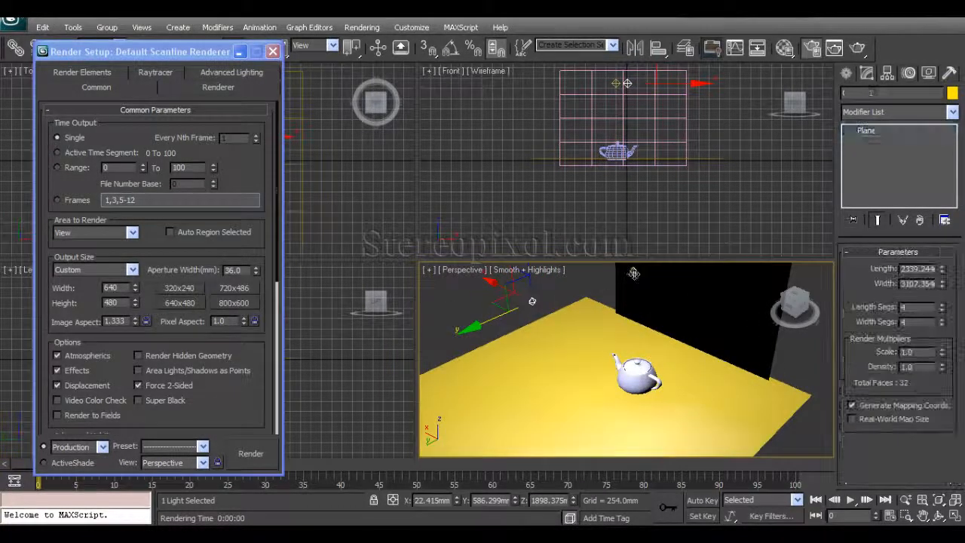
left_click_drag(639, 344, 648, 400)
left_click(648, 331)
left_click_drag(649, 360, 544, 363)
key("ctrl+z")
key("ctrl+z")
key("ctrl+z")
key("ctrl+z")
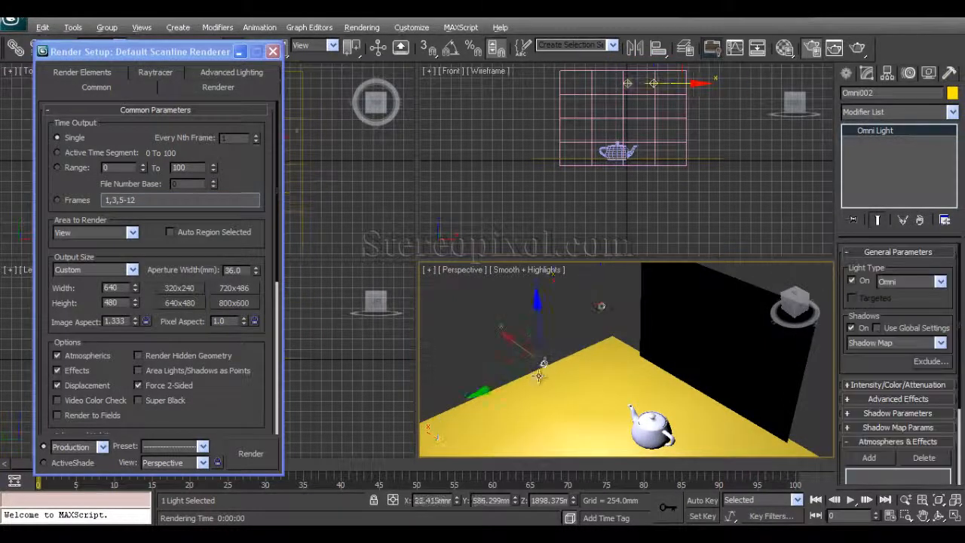
Step: Undo the last Omni light repositioning, render the Perspective view, and close the rendered image
key("ctrl+z")
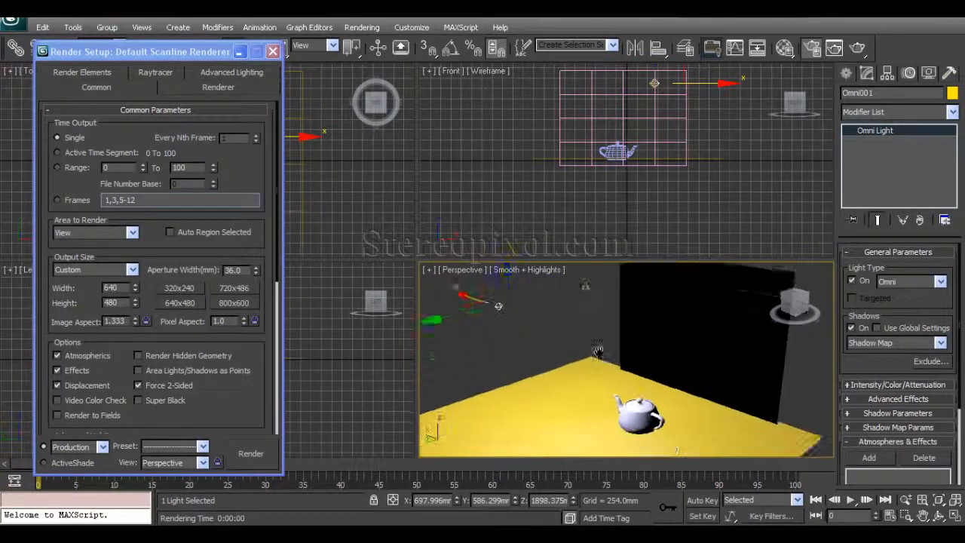
key("shift+q")
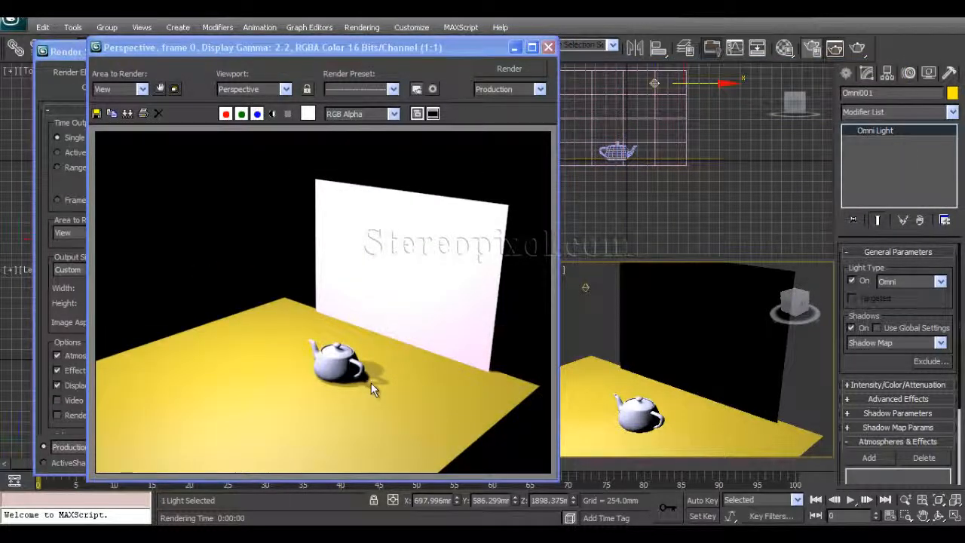
left_click(548, 47)
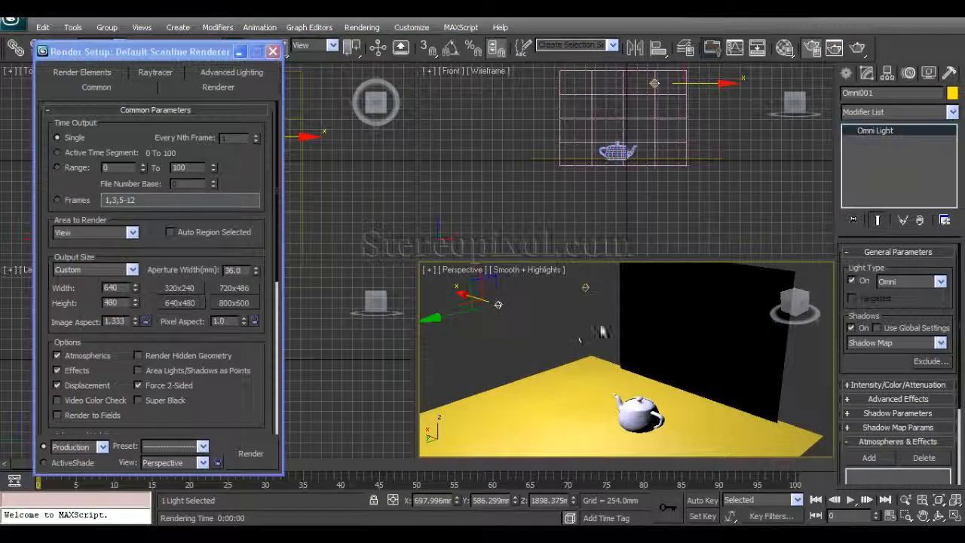
Step: Exclude Teapot001 from both illumination and shadow casting of the cloned light Omni002, and check the result in a Perspective render
left_click(577, 338)
middle_click_drag(578, 339, 569, 318, "alt")
left_click(580, 296)
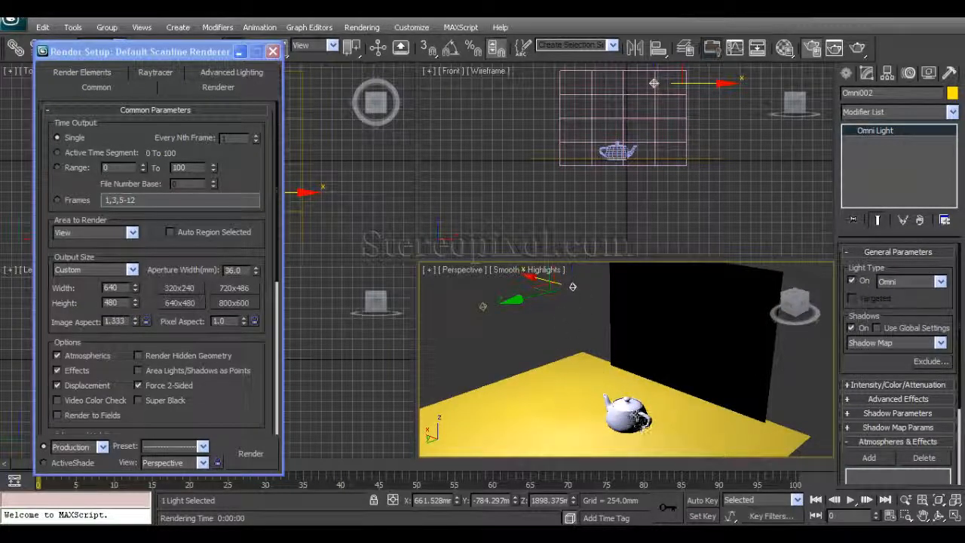
left_click(929, 362)
left_click_drag(502, 91, 347, 61)
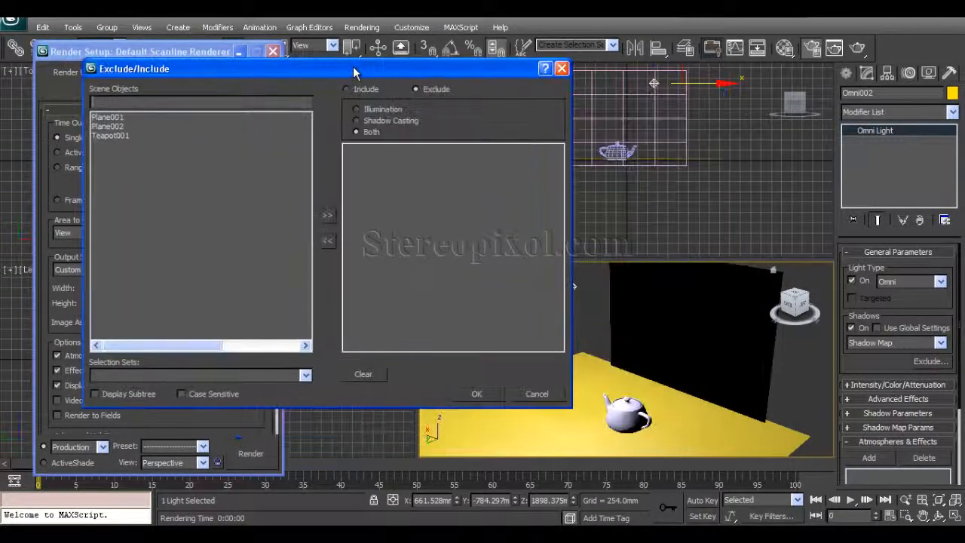
left_click(121, 136)
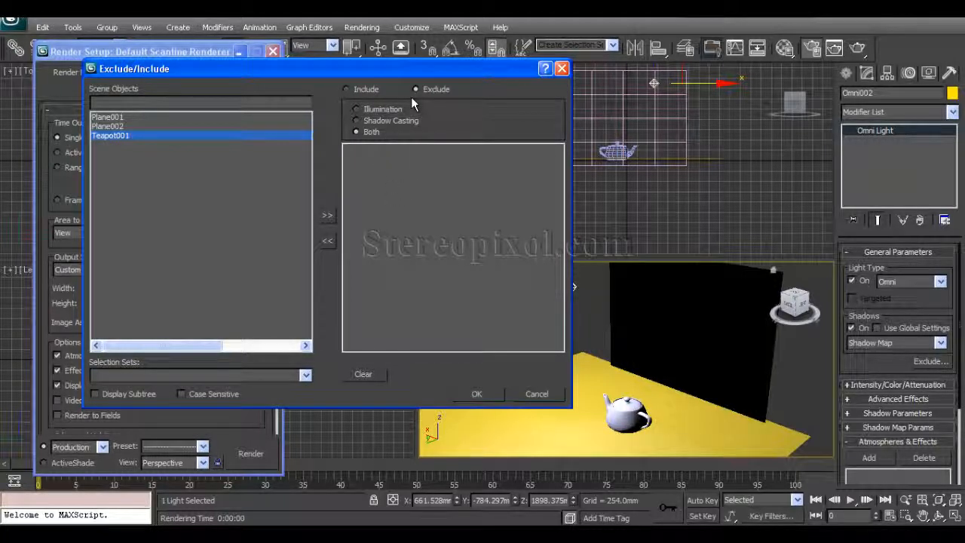
left_click(328, 215)
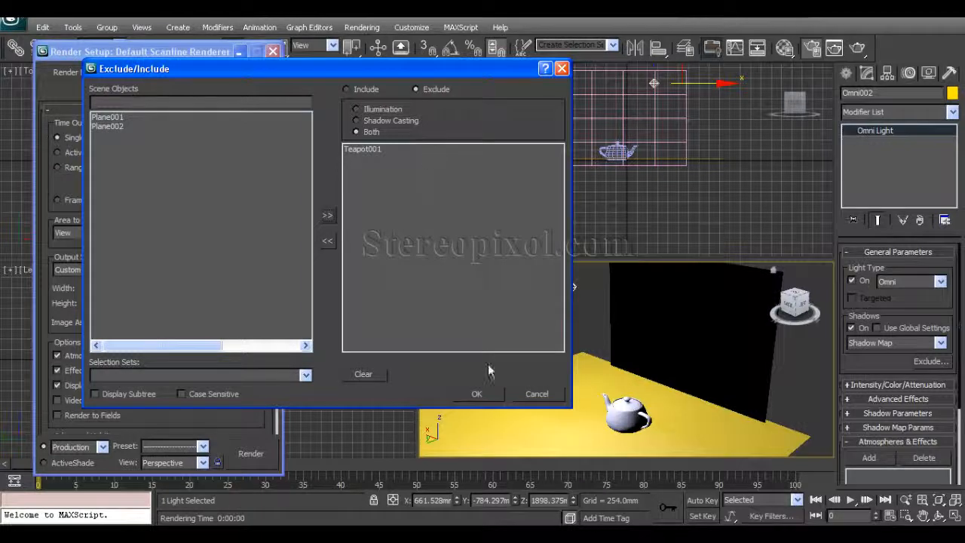
left_click(476, 394)
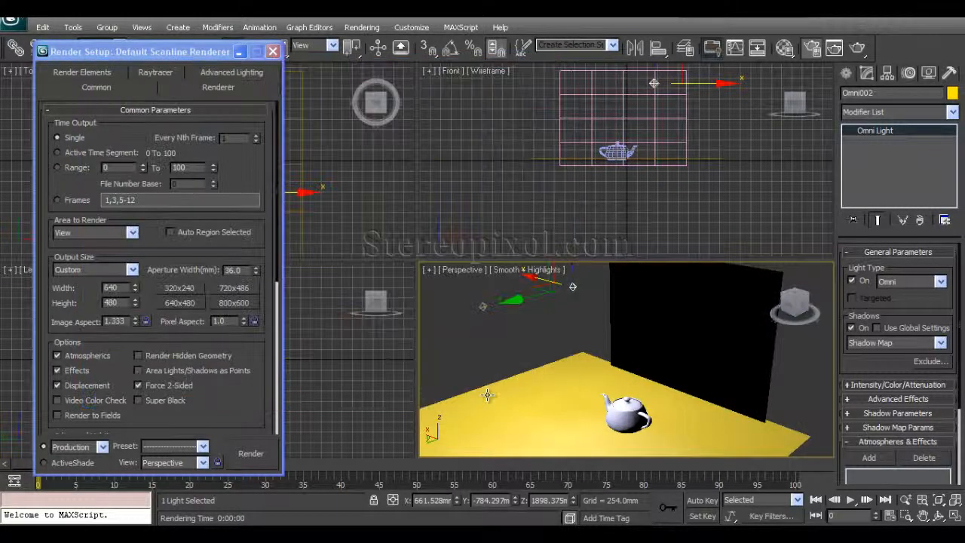
left_click(858, 48)
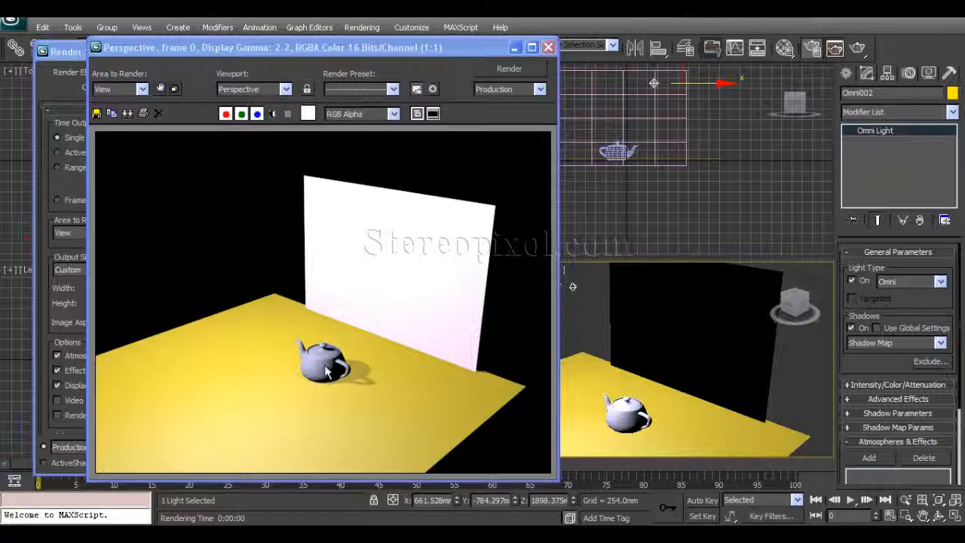
left_click(548, 46)
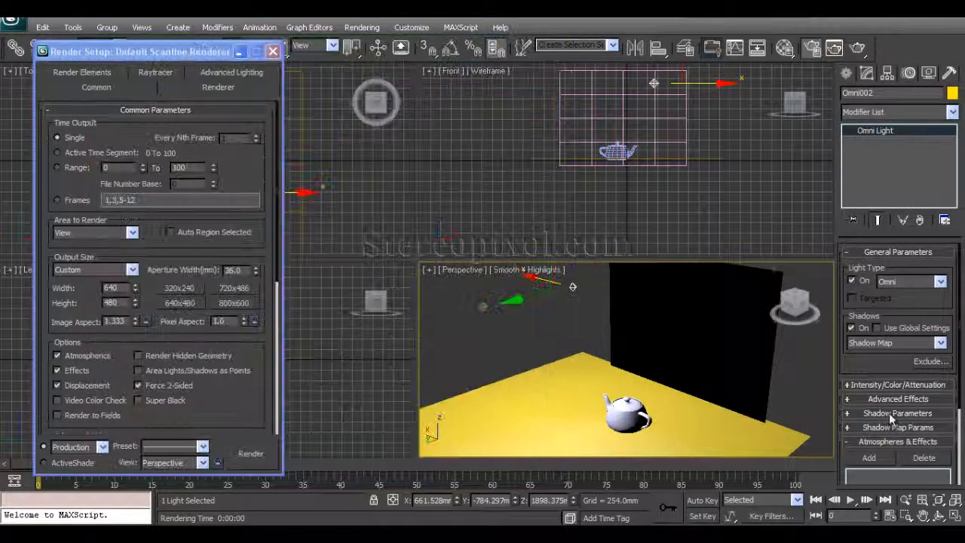
Step: Set Omni002's exclusion of Teapot001 to Shadow Casting only, and render the Perspective view
left_click(931, 361)
left_click_drag(551, 101, 438, 80)
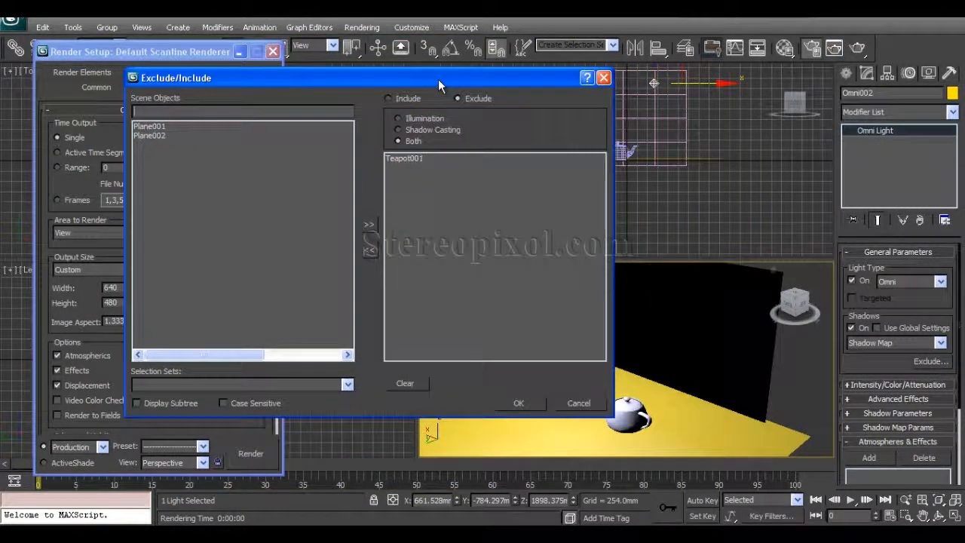
left_click(407, 159)
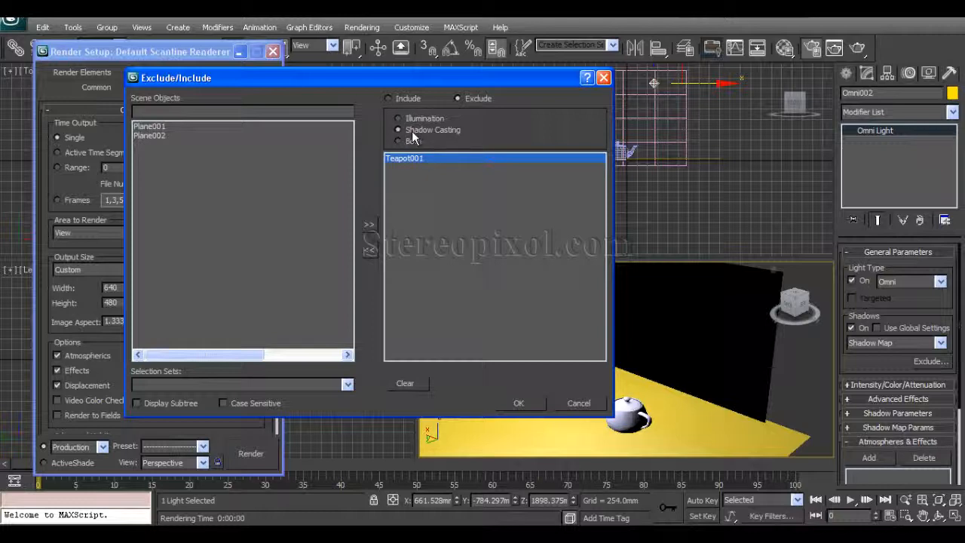
left_click_drag(461, 76, 373, 57)
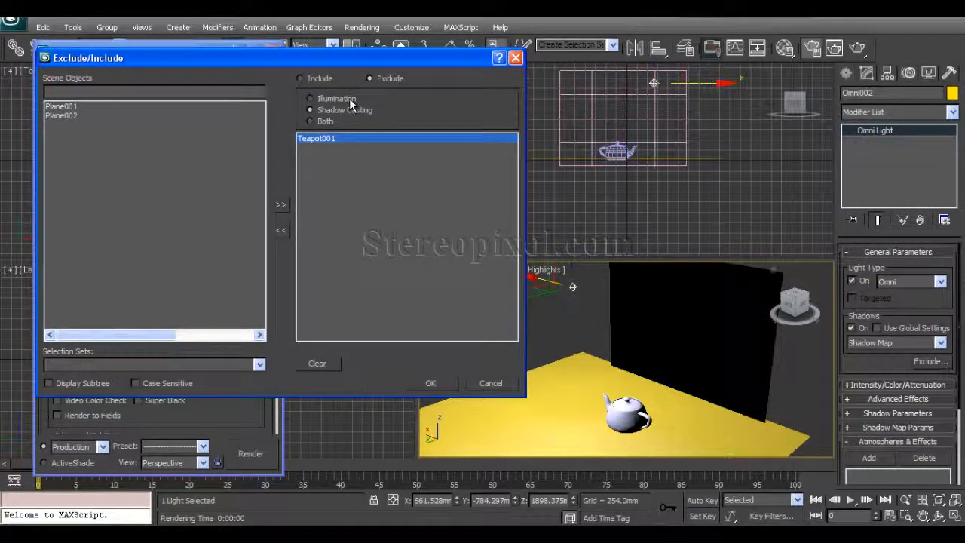
left_click(430, 383)
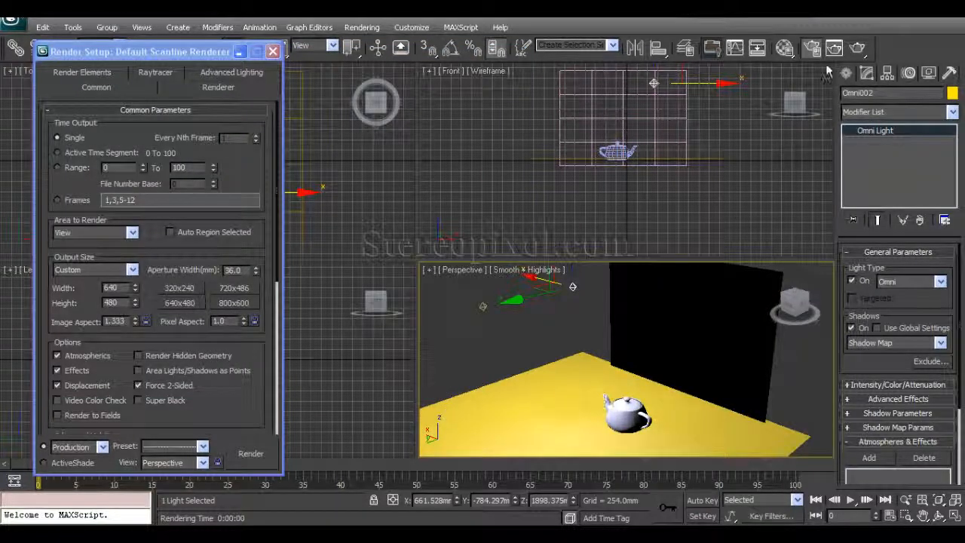
left_click(857, 47)
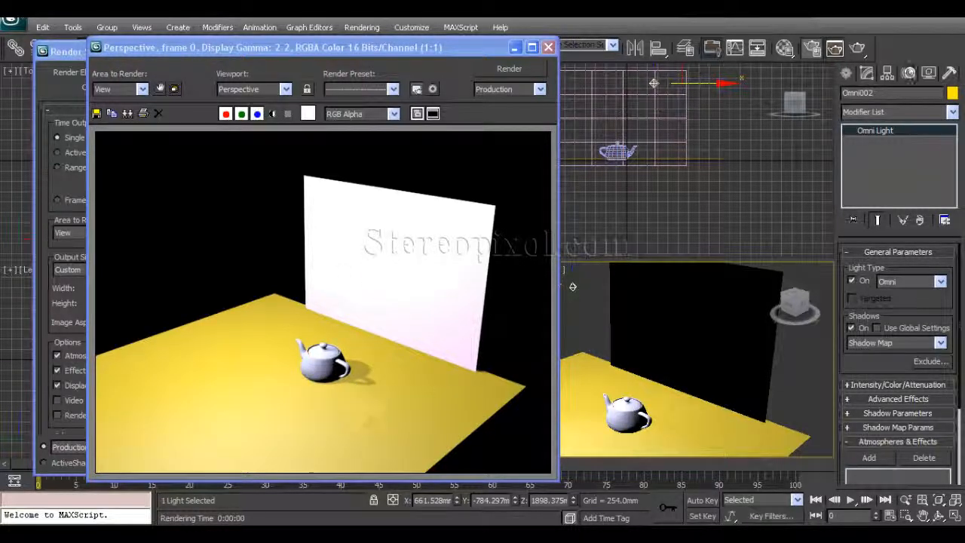
Step: Set Omni002's exclusion of Teapot001 to Illumination only, render the Perspective view, and close the rendered image
left_click(928, 362)
left_click(521, 179)
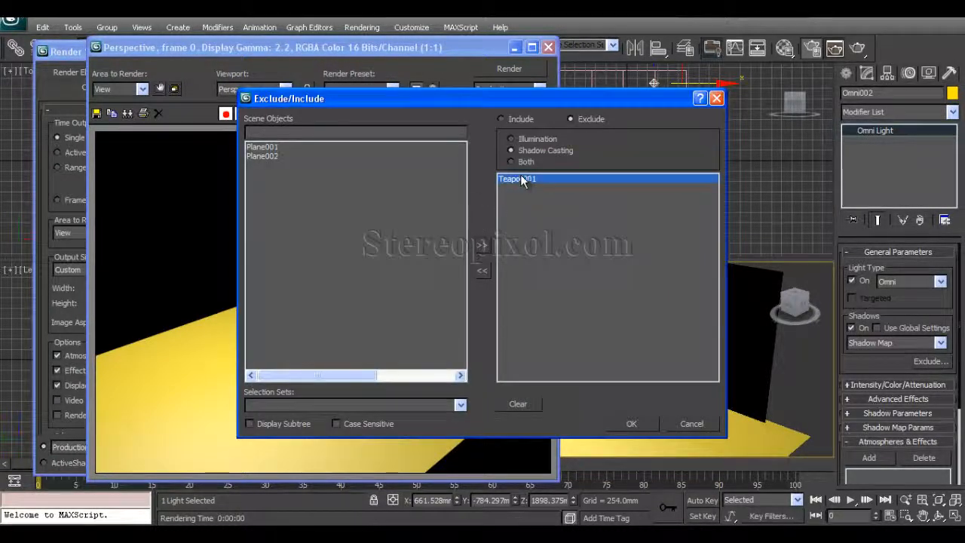
left_click(531, 138)
left_click(632, 423)
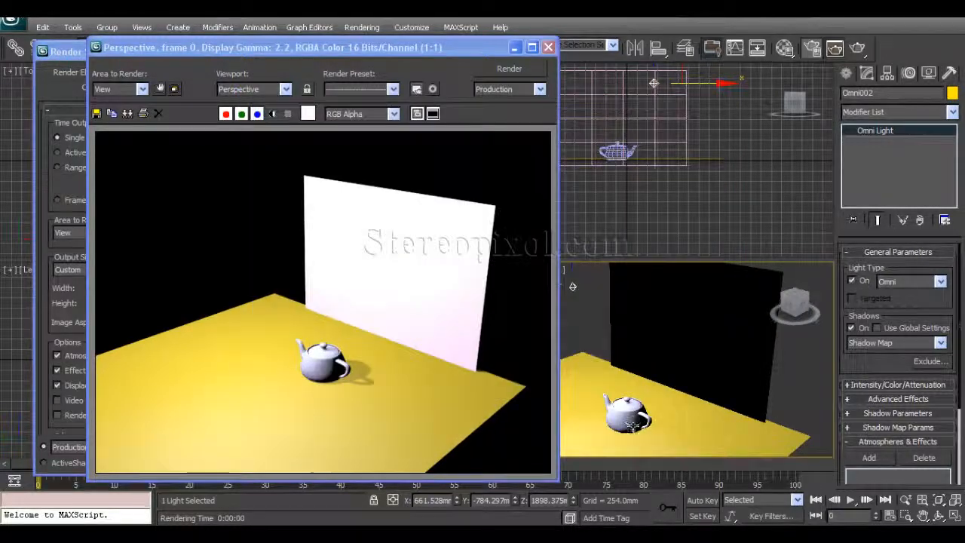
left_click(857, 47)
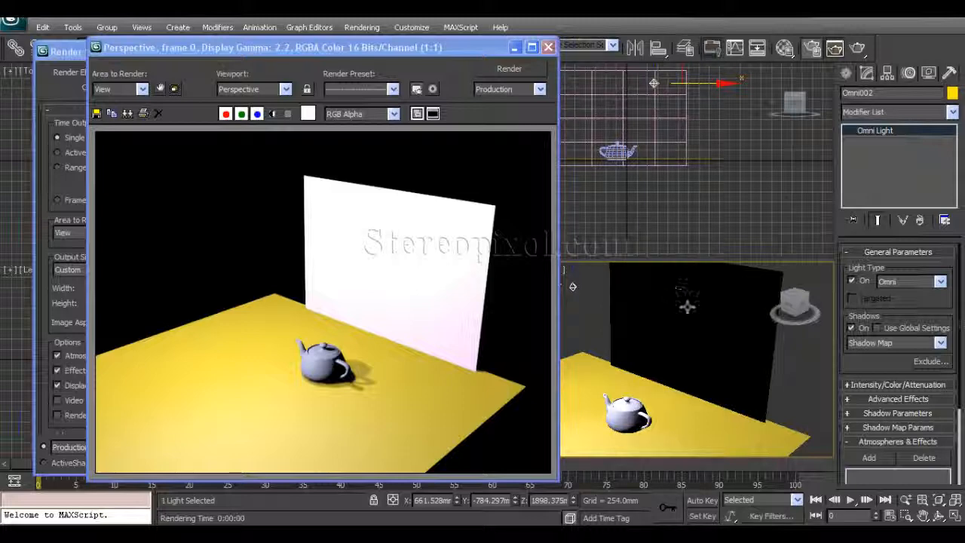
left_click(548, 47)
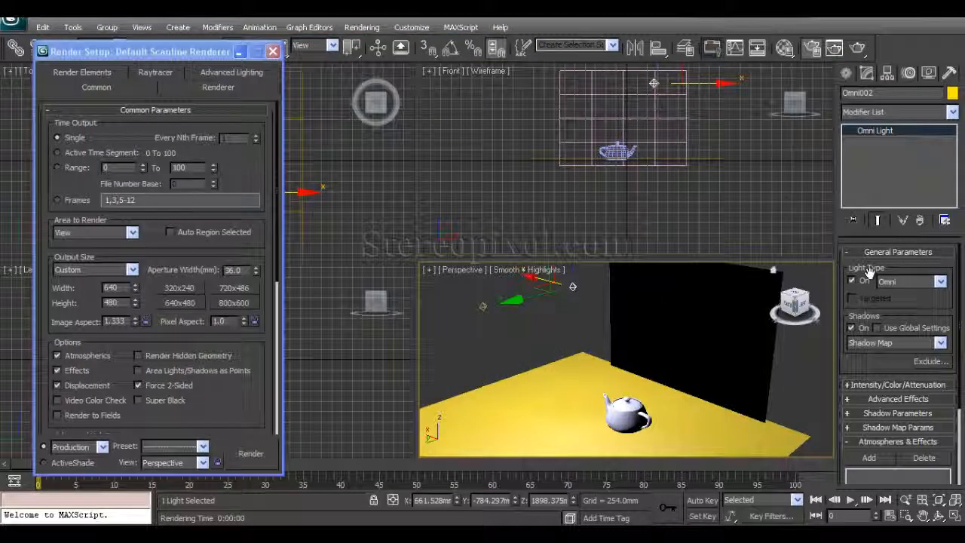